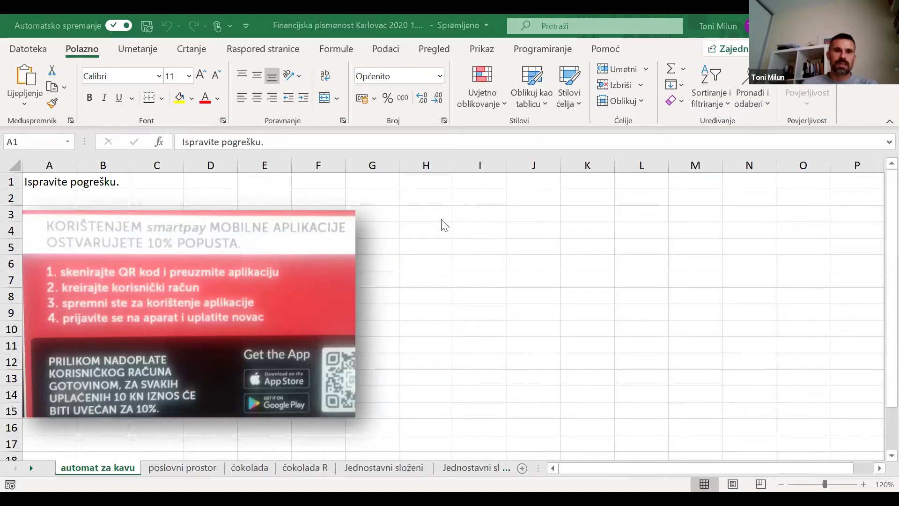
# Step: Enter an amount of 10 kn in cell I3, beside the smartpay discount notice
pyautogui.click(478, 213)
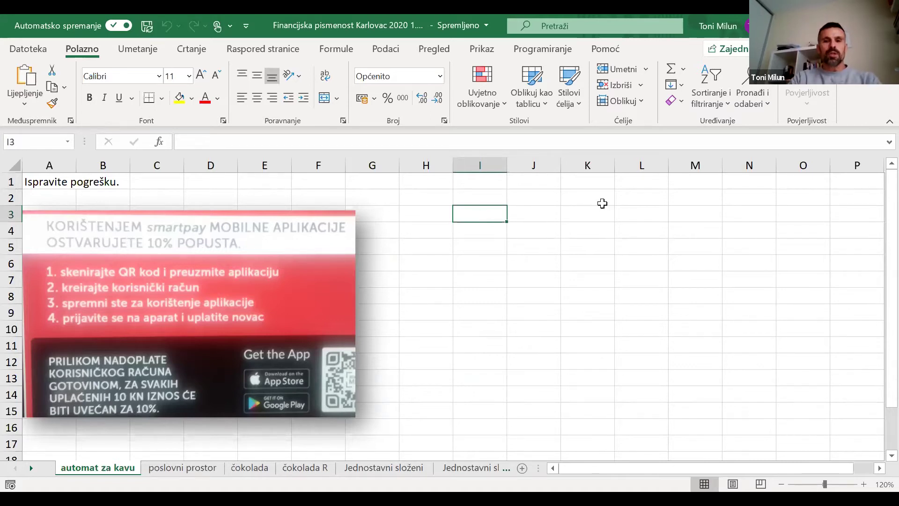
pyautogui.write('10 kn')
pyautogui.press('Return')
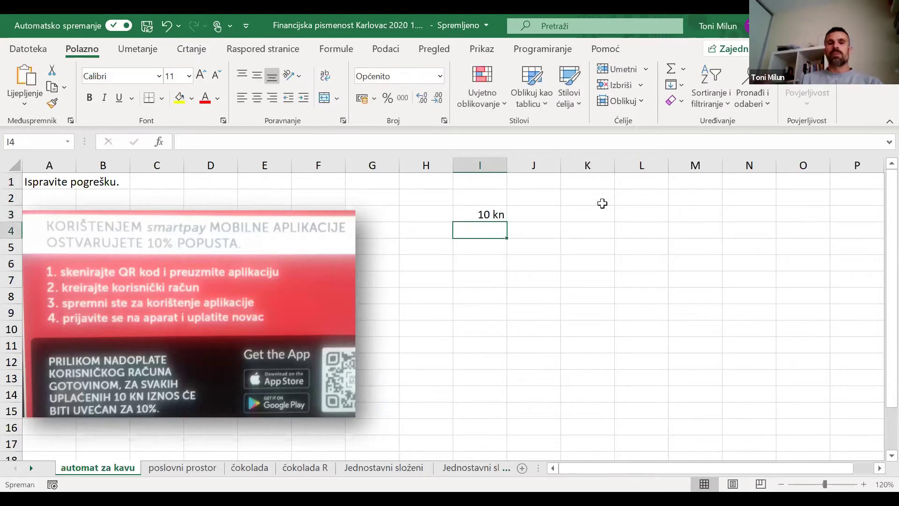
pyautogui.click(494, 216)
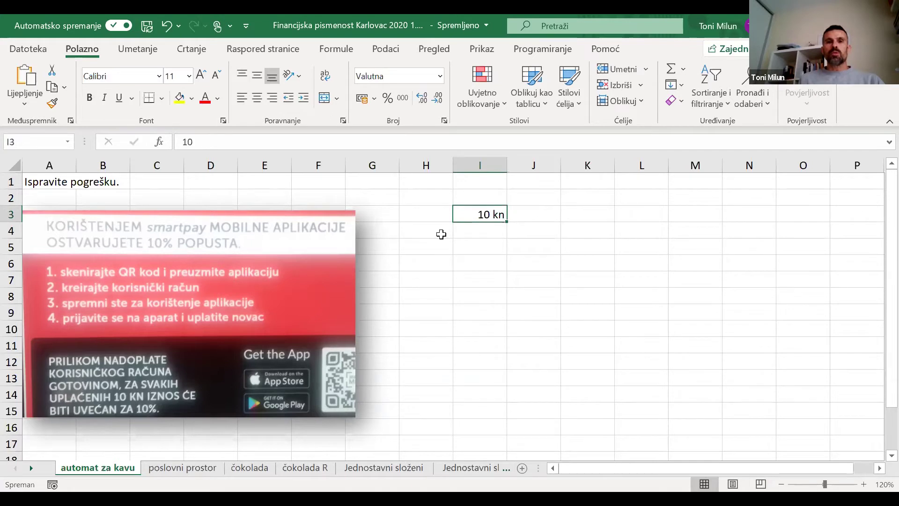
# Step: Calculate the 10% discount on I3 in cell I4 with the formula =10%*I3
pyautogui.click(456, 232)
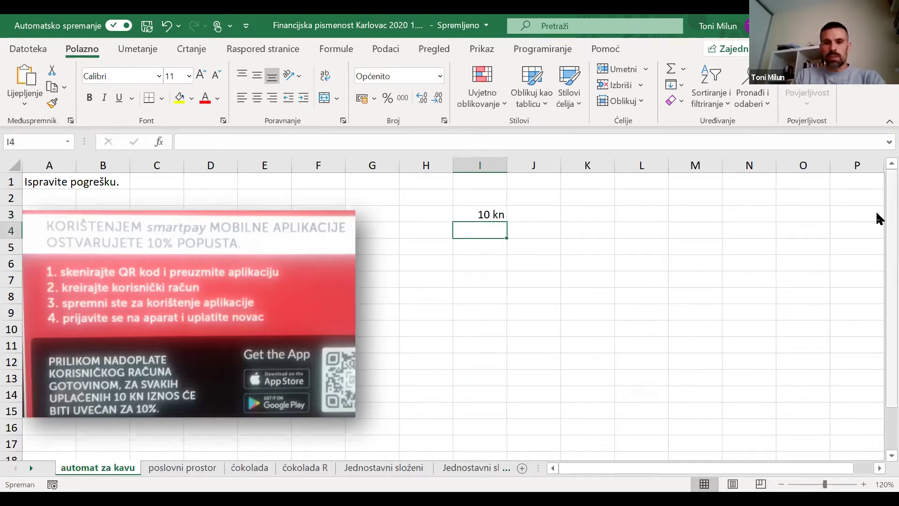
pyautogui.write('=10%*')
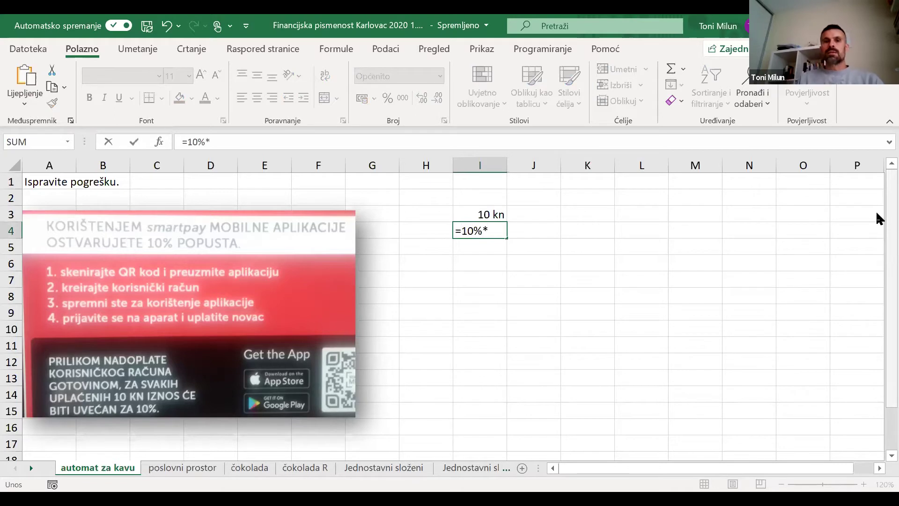
pyautogui.click(479, 217)
pyautogui.press('Return')
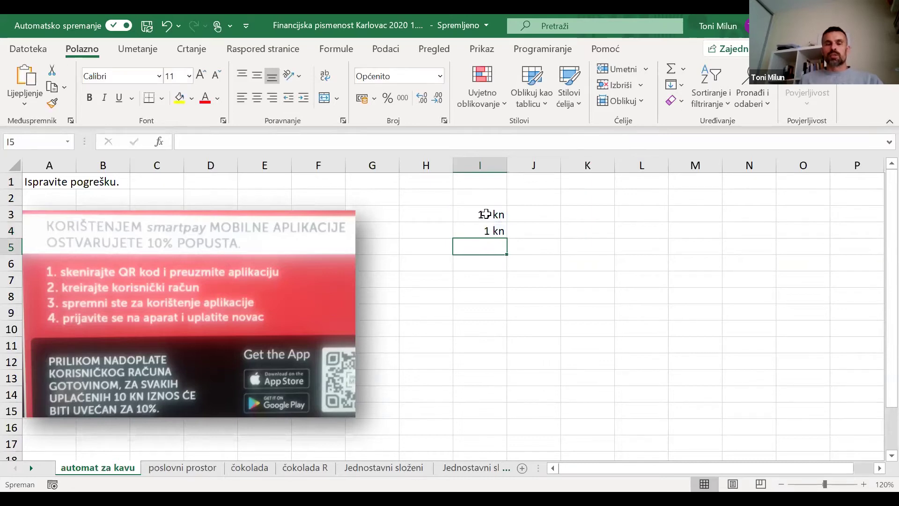
pyautogui.click(485, 214)
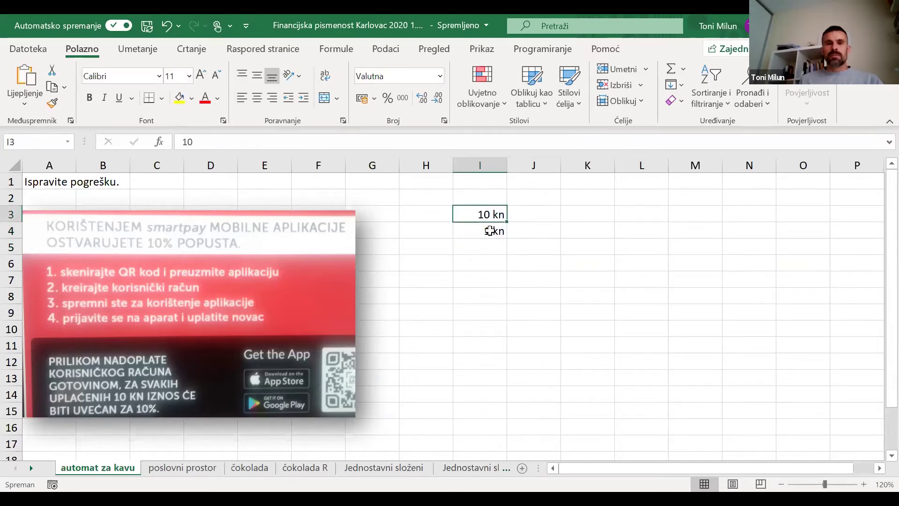
pyautogui.click(489, 230)
# Step: Calculate the discounted price in cell I5 by subtracting the discount, using =I3-I4
pyautogui.click(489, 245)
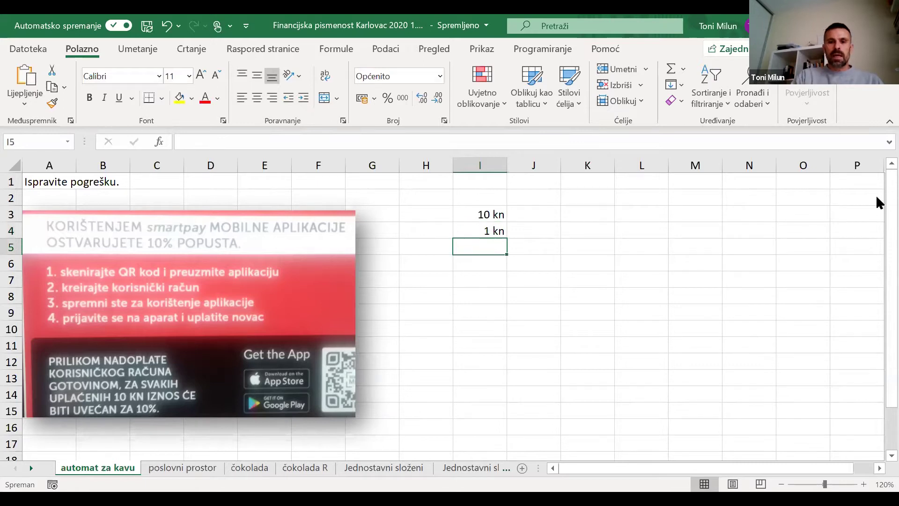
pyautogui.write('=')
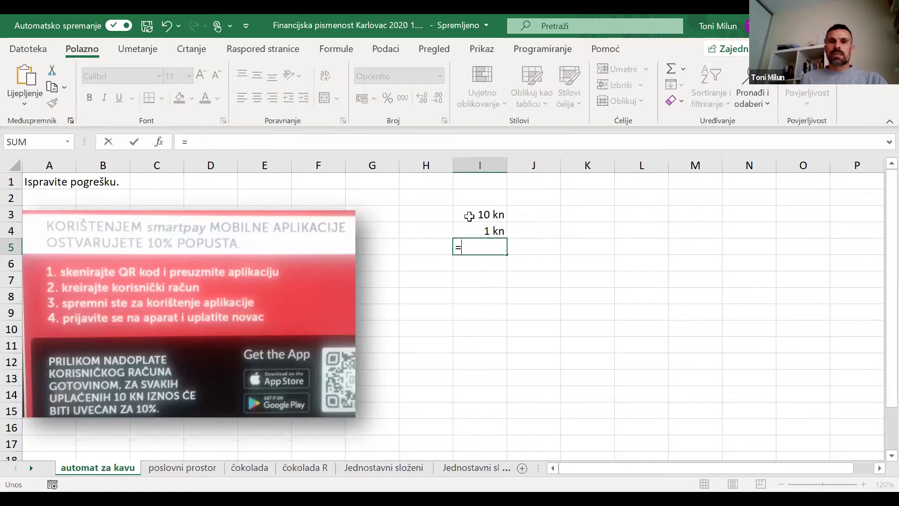
pyautogui.click(470, 216)
pyautogui.write('-')
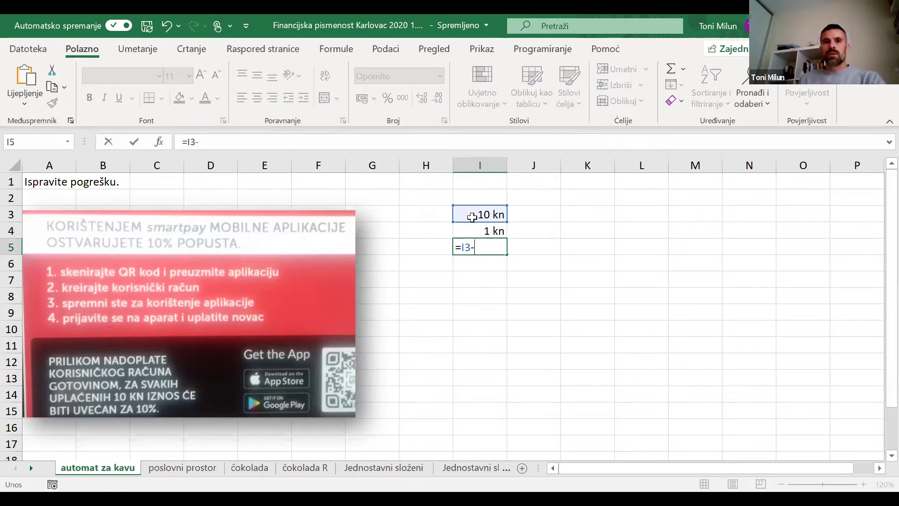
pyautogui.click(481, 233)
pyautogui.press('Return')
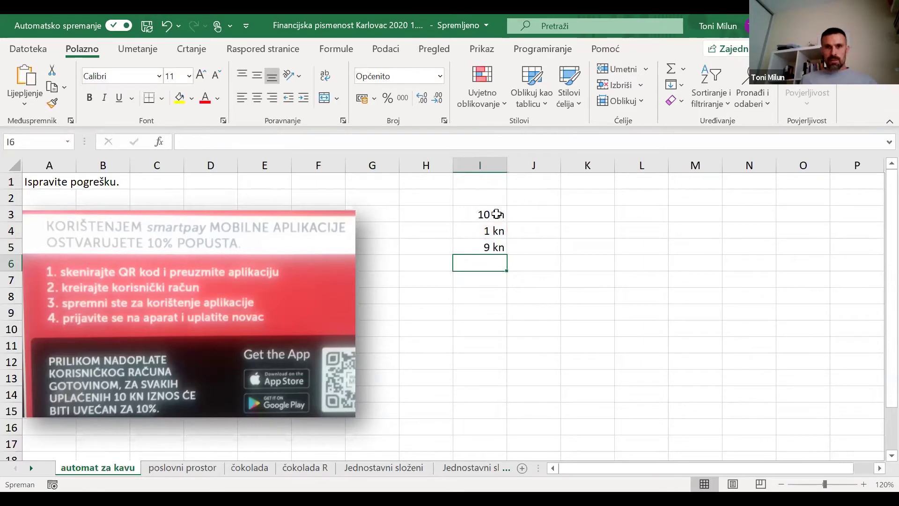
pyautogui.click(480, 249)
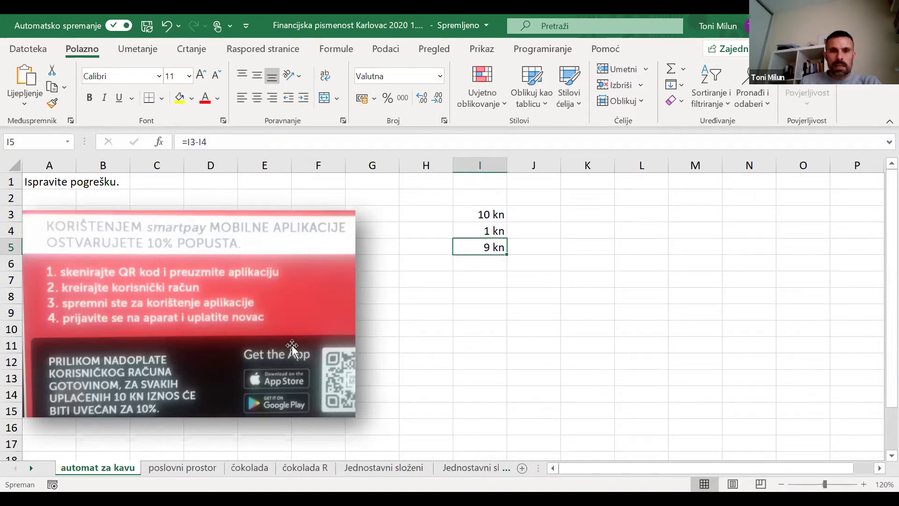
# Step: Enter a 10 kn payment in cell L3 and calculate 10% of it in L4 with =10%*L3
pyautogui.click(649, 212)
pyautogui.write('10 kn')
pyautogui.press('Return')
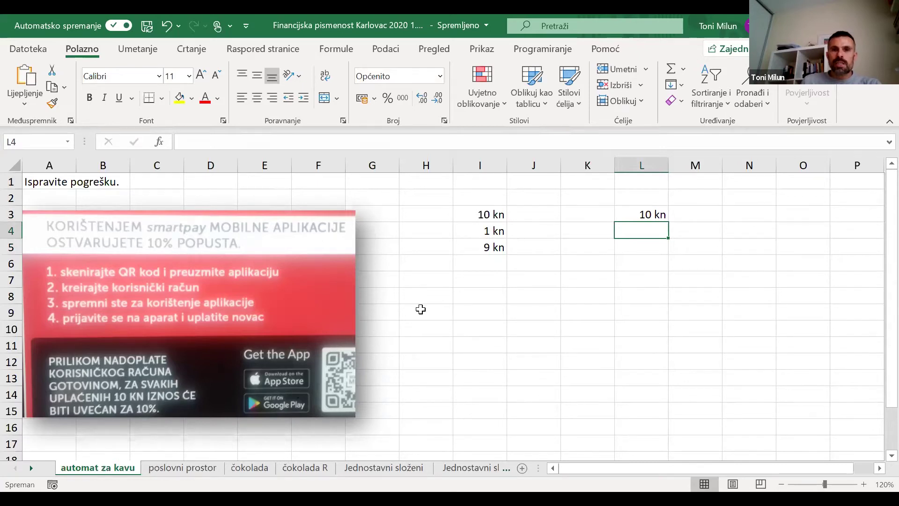
pyautogui.write('=')
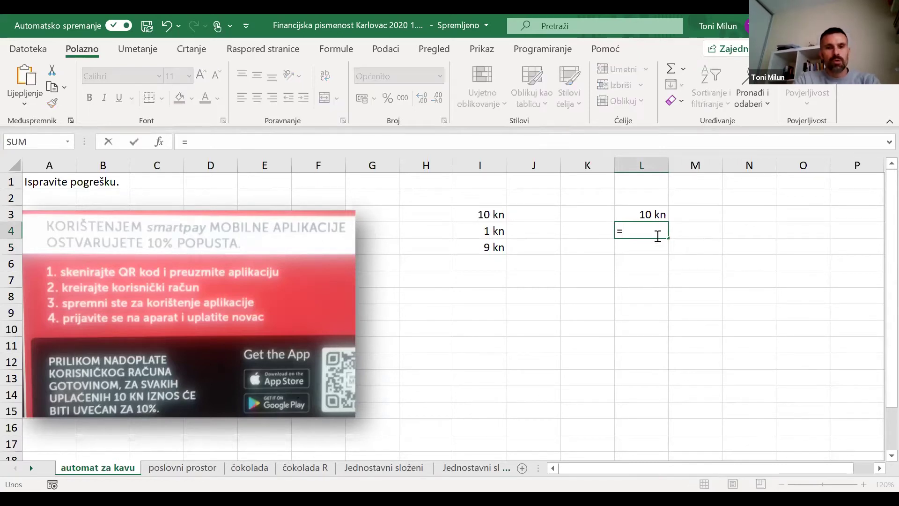
pyautogui.write('10%*')
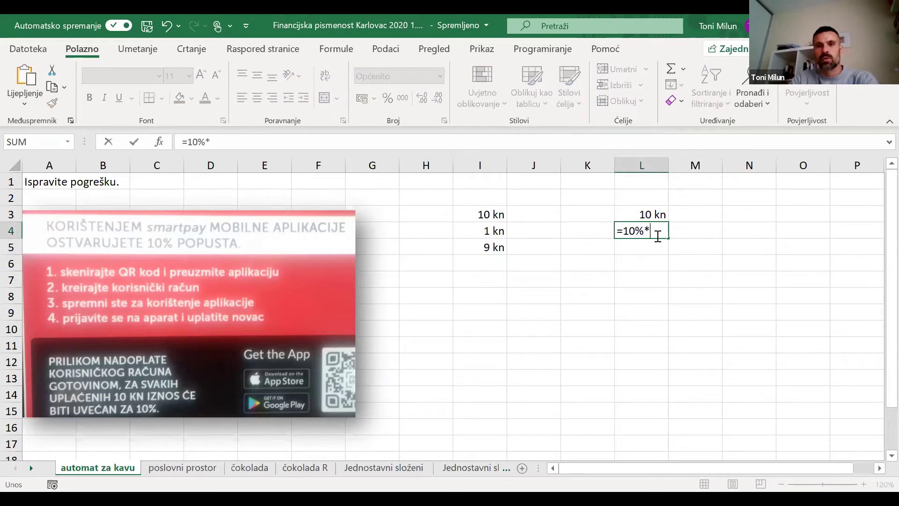
pyautogui.click(640, 213)
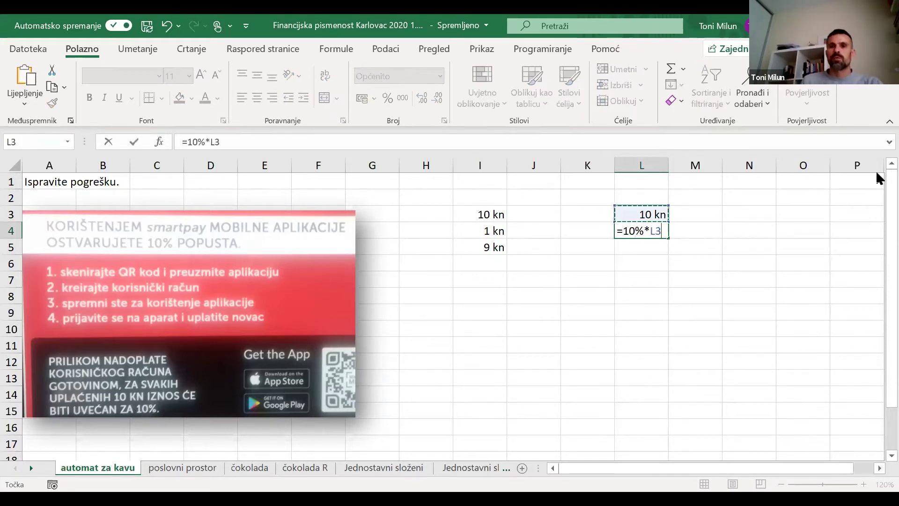
pyautogui.press('Return')
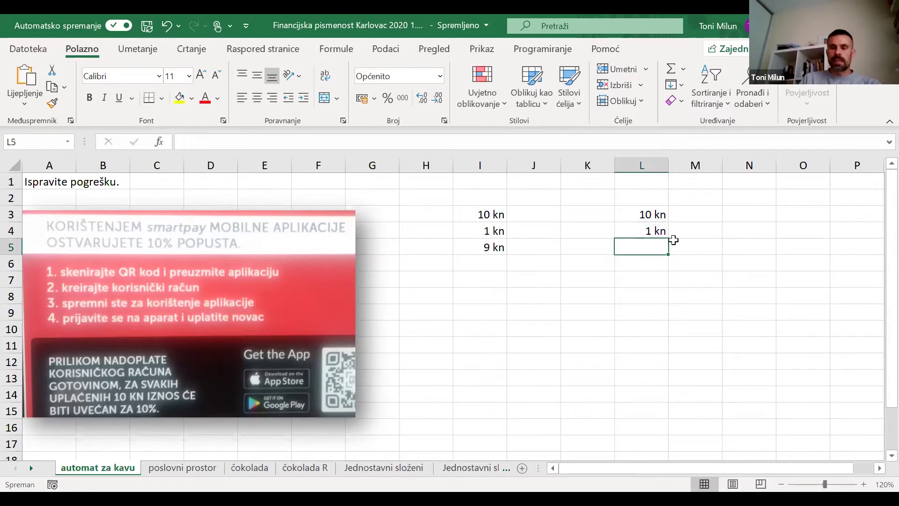
# Step: Calculate the increased account balance in cell L5 by adding the bonus to the payment, using =L3+L4
pyautogui.write('=')
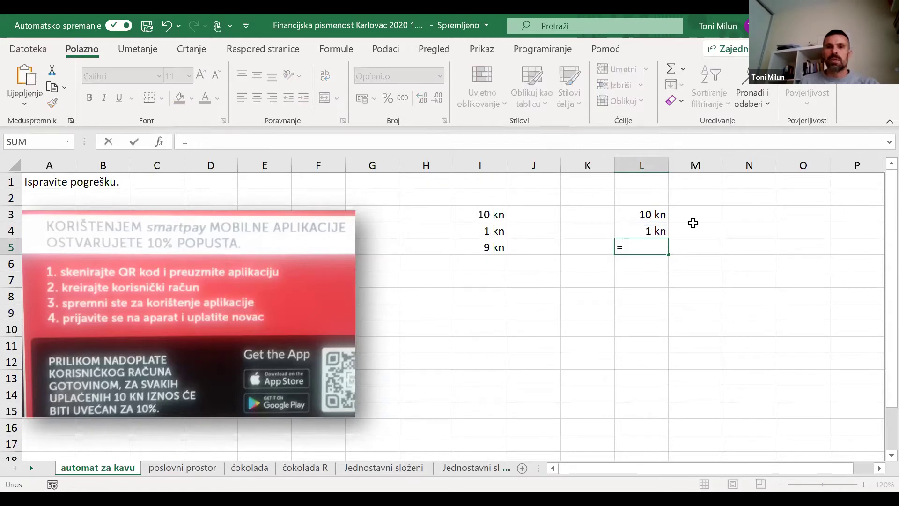
pyautogui.click(656, 213)
pyautogui.write('+')
pyautogui.click(656, 230)
pyautogui.press('Return')
pyautogui.click(663, 248)
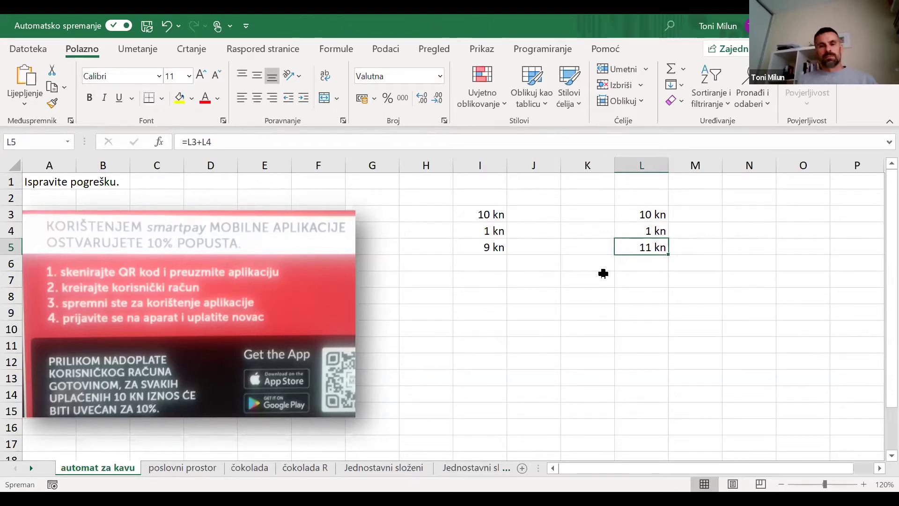
pyautogui.click(641, 243)
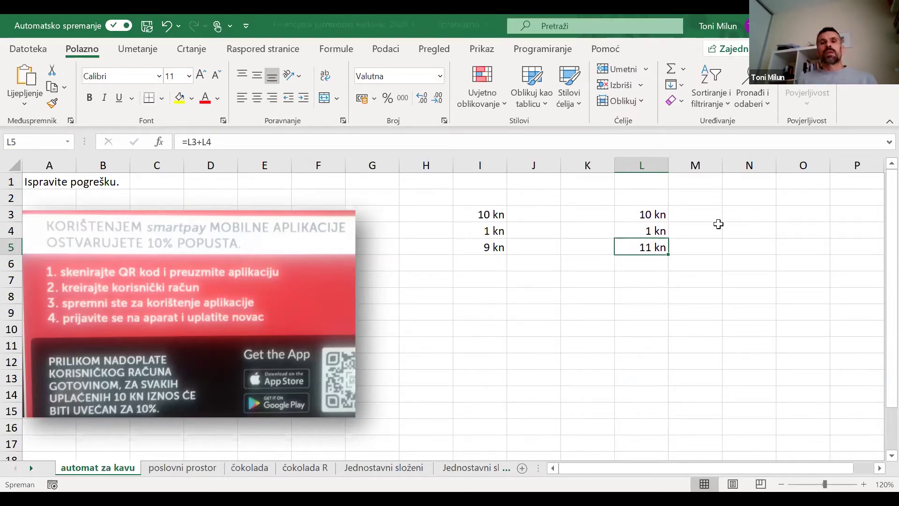
# Step: Enter the amounts 4 kn, 4 kn and 3 kn in cells N3 to N5
pyautogui.click(758, 208)
pyautogui.write('4 k')
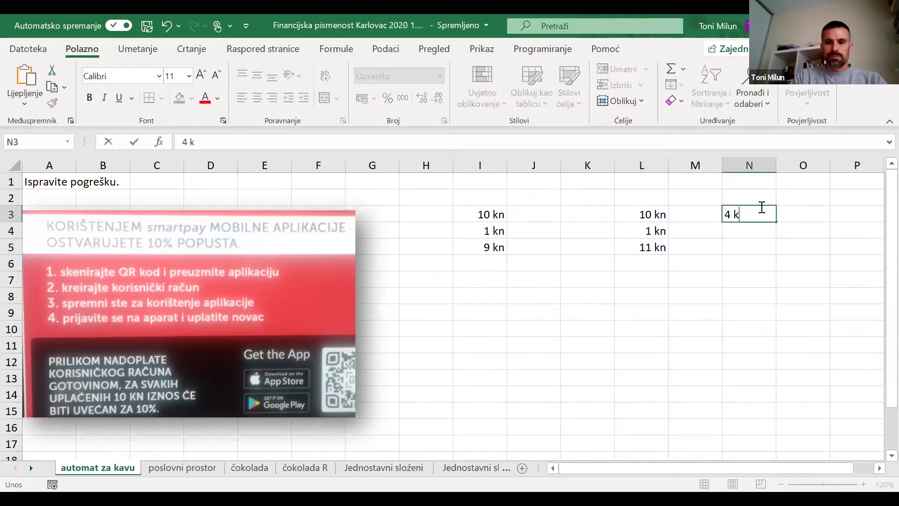
pyautogui.press('Return')
pyautogui.write('4 kn')
pyautogui.press('Return')
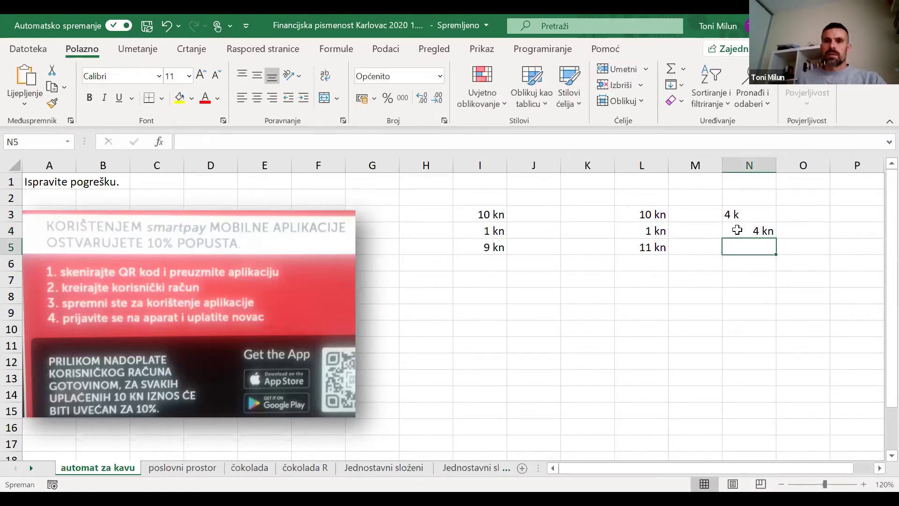
pyautogui.click(772, 230)
pyautogui.moveTo(777, 239); pyautogui.dragTo(761, 209)
pyautogui.press('Down')
pyautogui.write('3 kn')
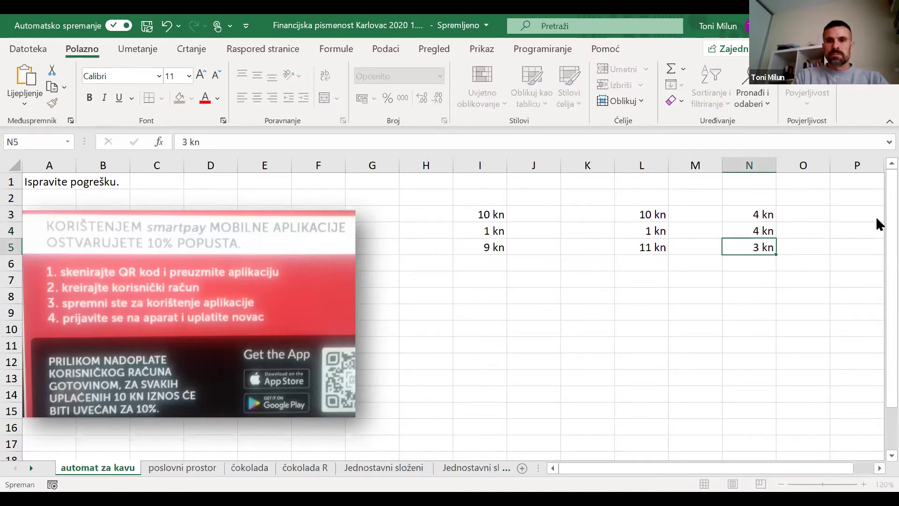
pyautogui.press('Return')
# Step: Add up the amounts in N3 to N5 with a sum in cell N6
pyautogui.click(751, 211)
pyautogui.moveTo(751, 212); pyautogui.dragTo(754, 253)
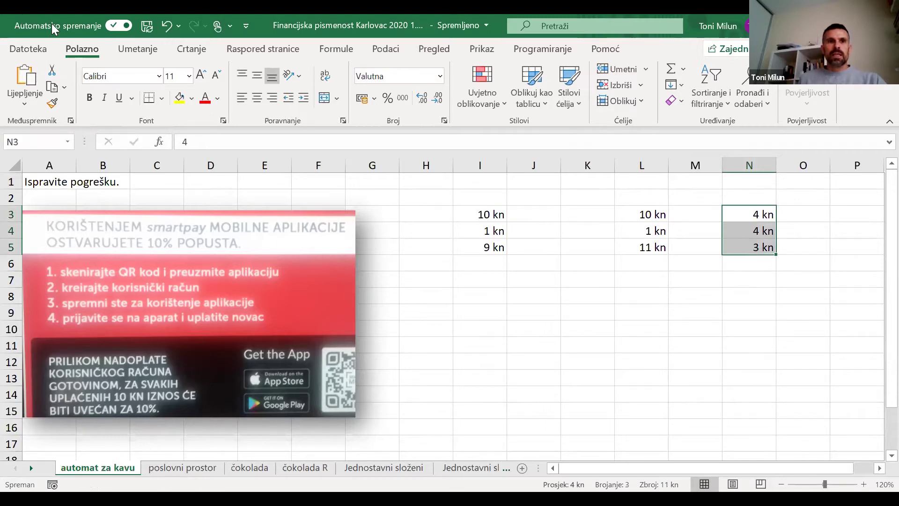
pyautogui.click(671, 69)
pyautogui.click(738, 284)
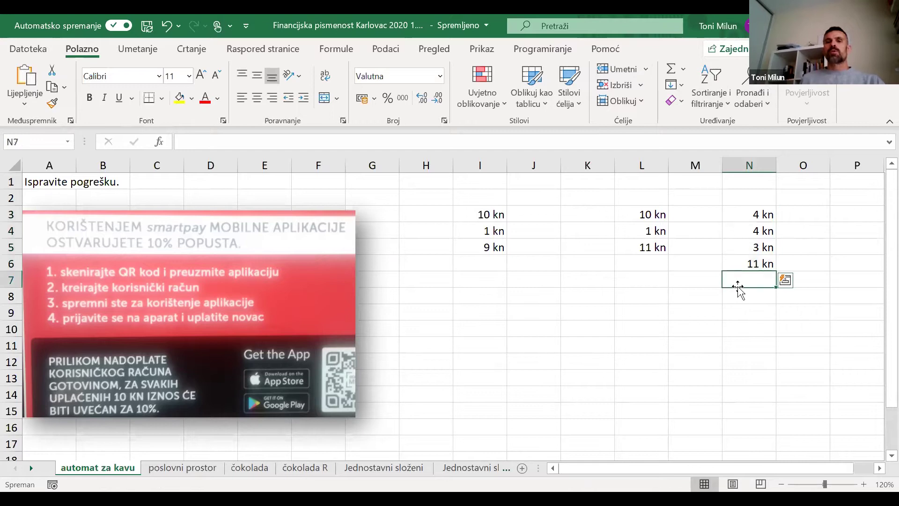
pyautogui.click(752, 262)
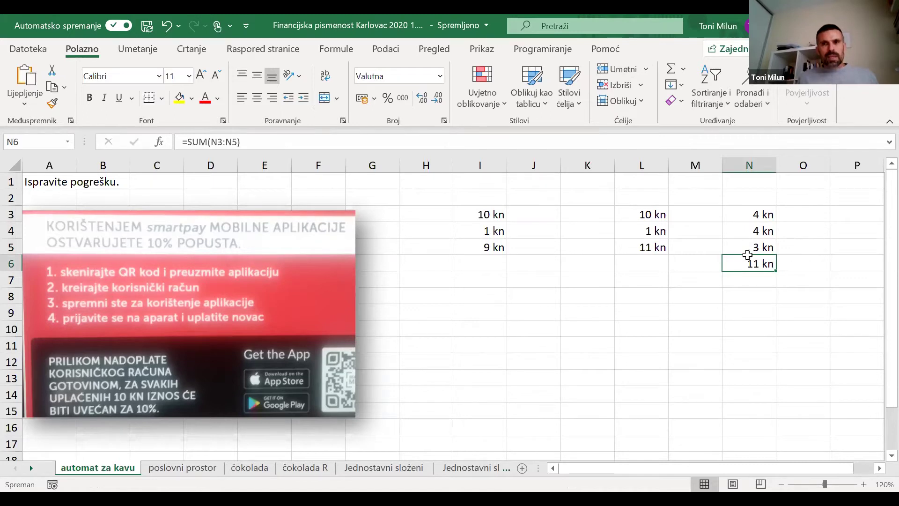
# Step: Enter 1 kn in cell N7, below the sum of the three amounts
pyautogui.click(639, 213)
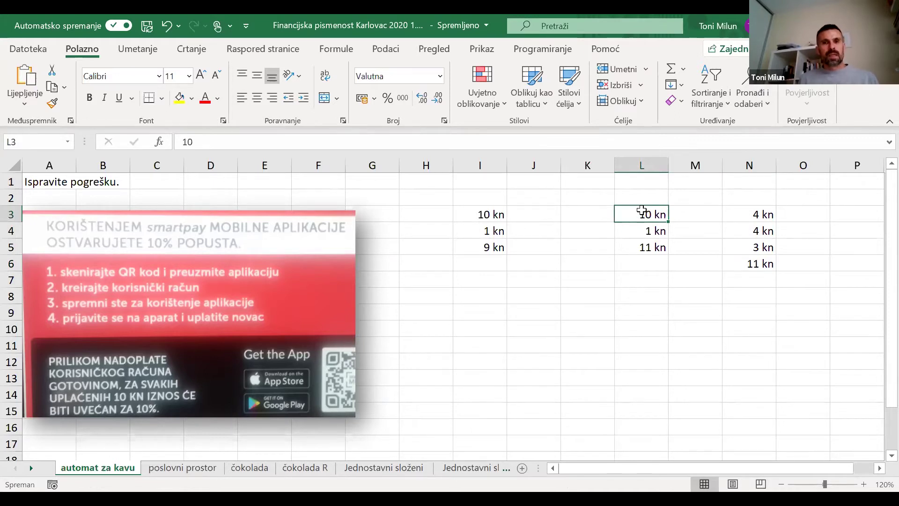
pyautogui.click(757, 265)
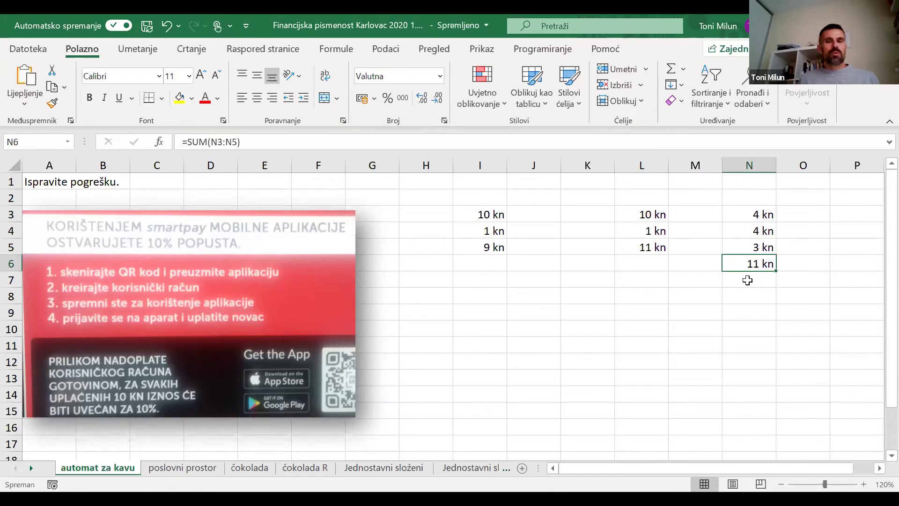
pyautogui.click(748, 280)
pyautogui.write('1 kn')
pyautogui.press('Return')
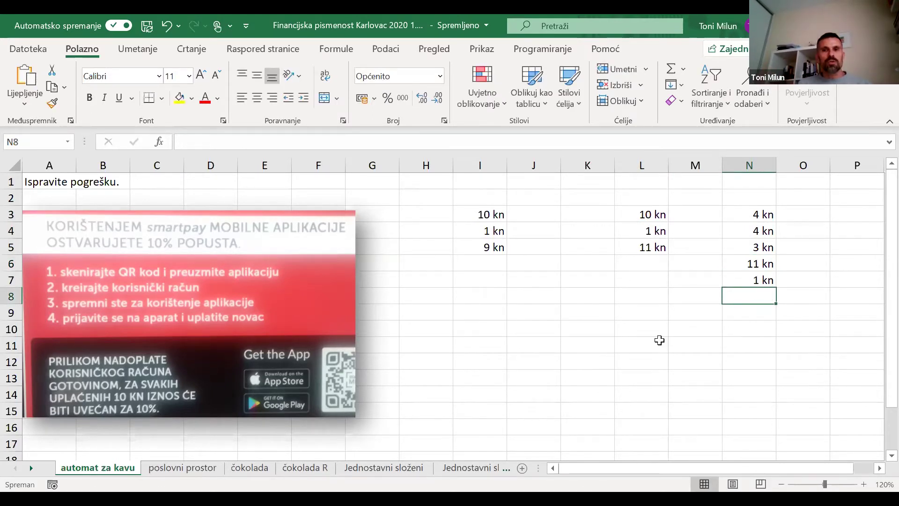
pyautogui.click(755, 282)
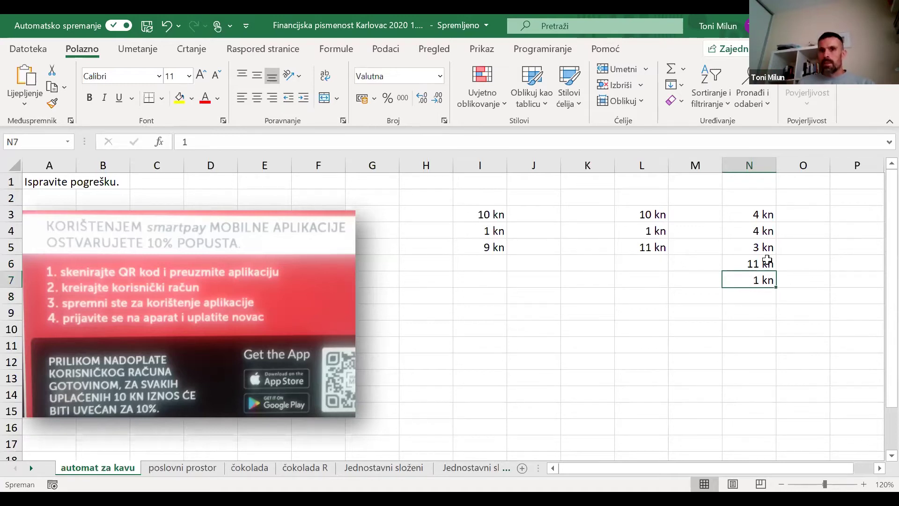
pyautogui.click(753, 263)
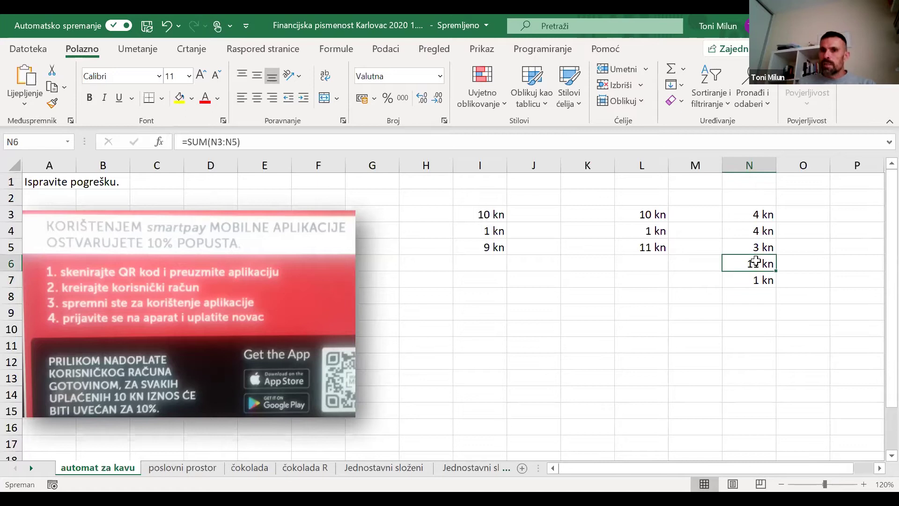
pyautogui.click(755, 280)
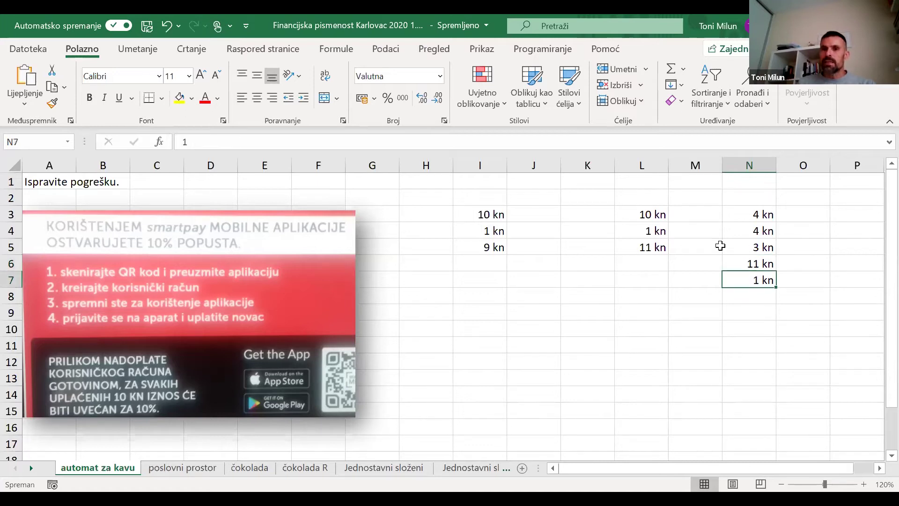
pyautogui.click(653, 213)
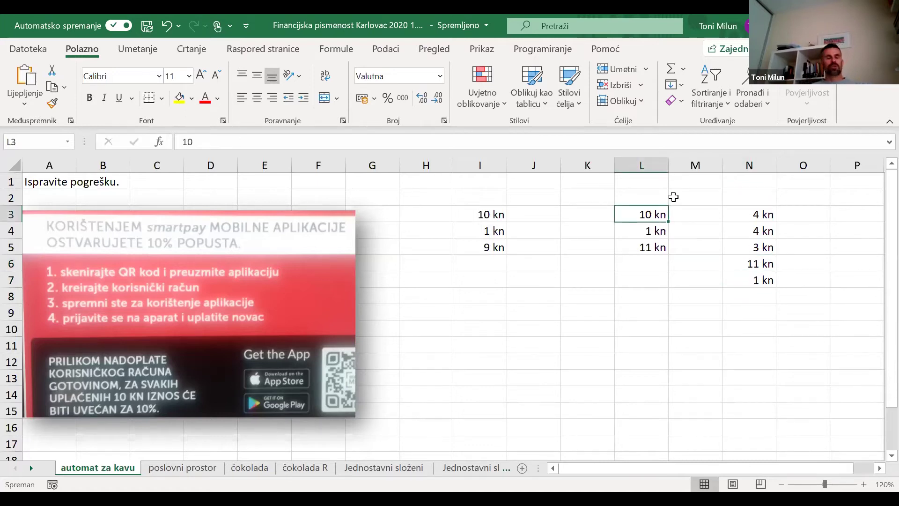
pyautogui.click(755, 280)
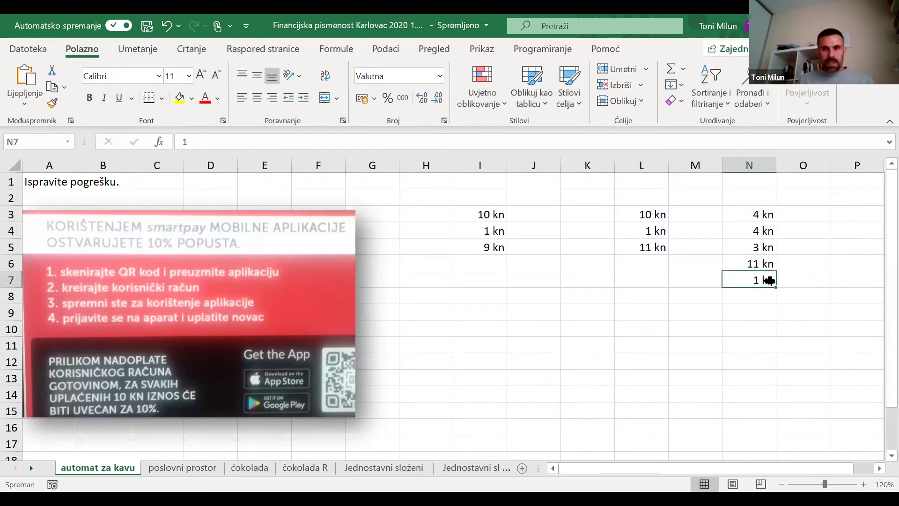
pyautogui.click(756, 260)
pyautogui.click(760, 280)
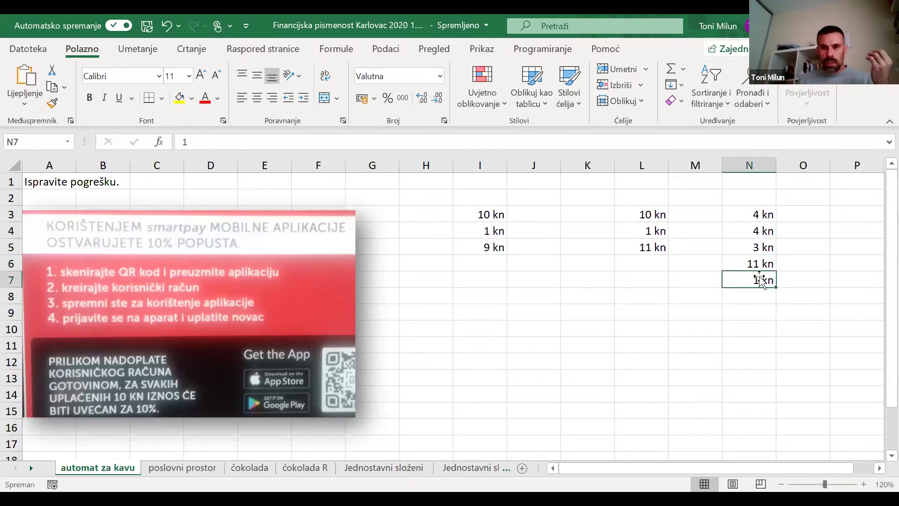
# Step: Calculate in cell N8 the share of the 1 kn bonus in the total spent, using =N7/N6
pyautogui.click(758, 293)
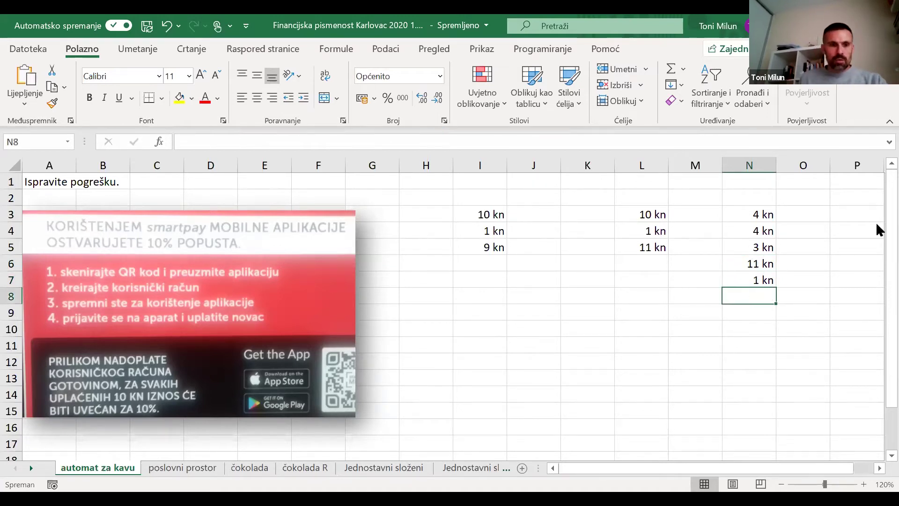
pyautogui.write('=')
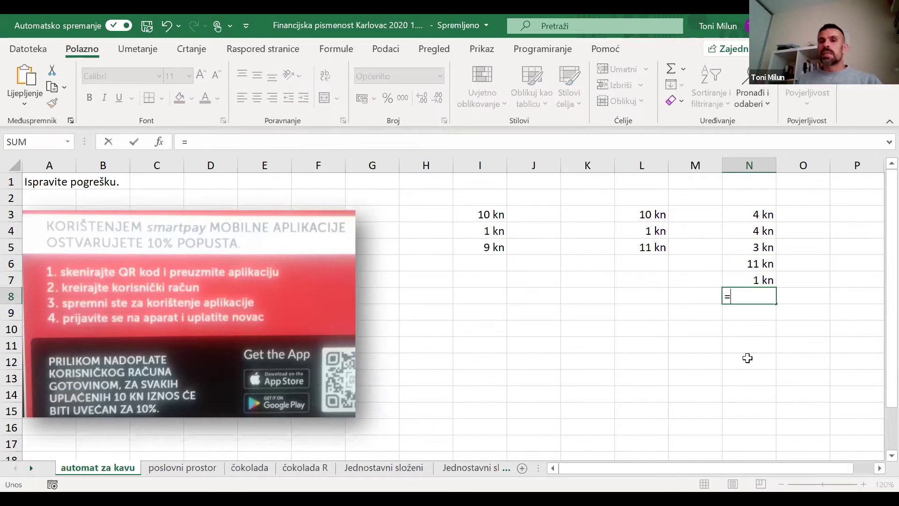
pyautogui.click(736, 277)
pyautogui.write('/')
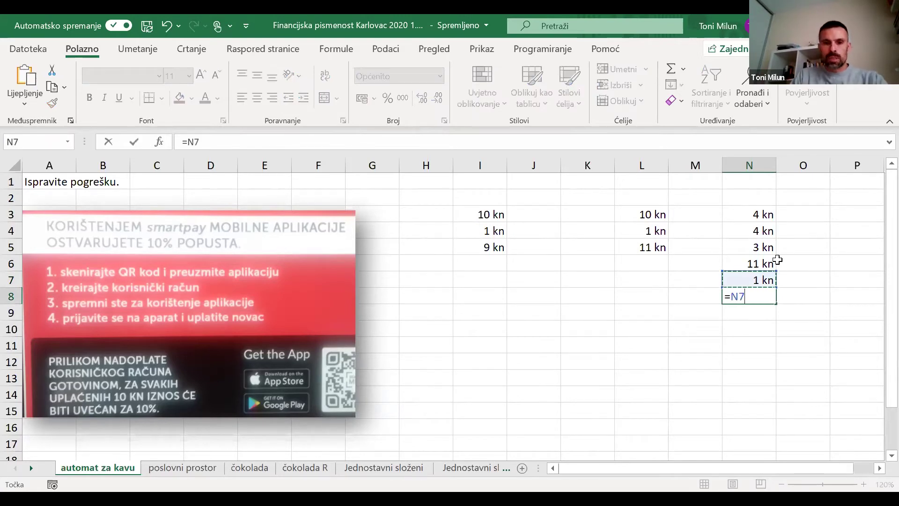
pyautogui.click(764, 262)
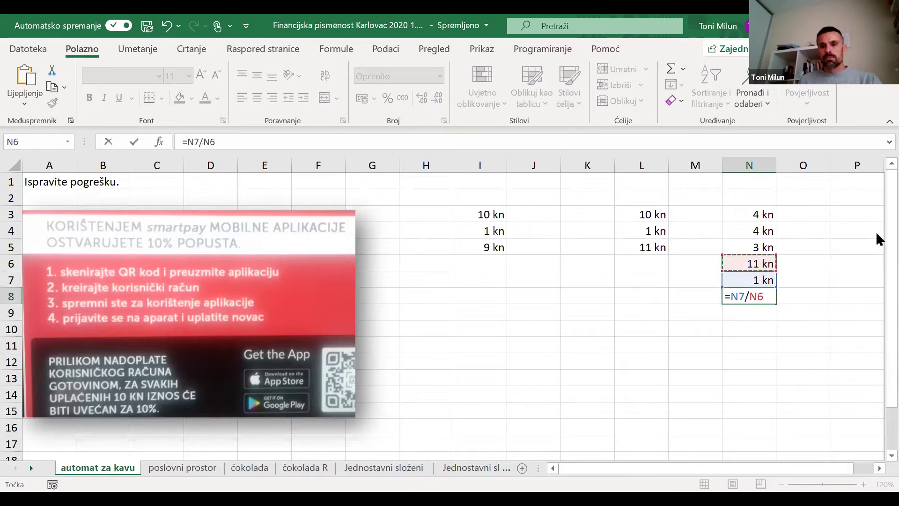
pyautogui.press('Return')
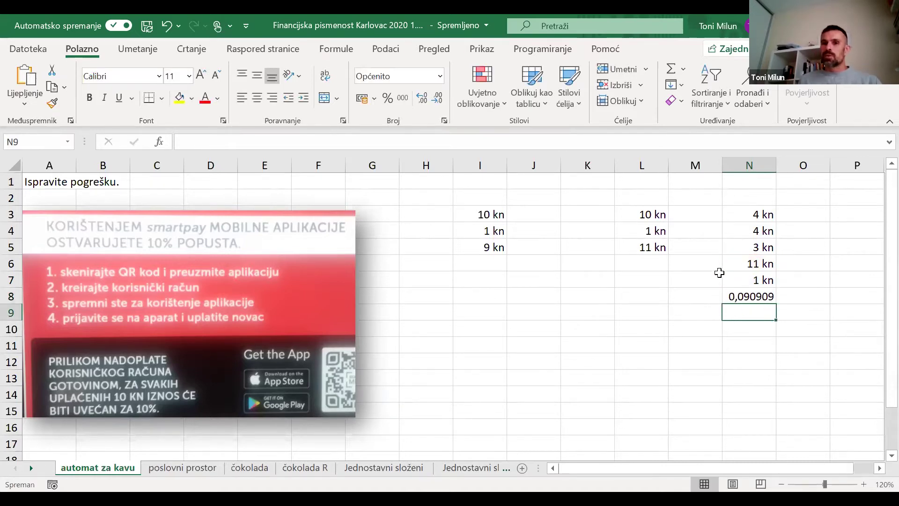
# Step: Format the ratio in cell N8 as a percentage with the Postotak number format
pyautogui.click(752, 295)
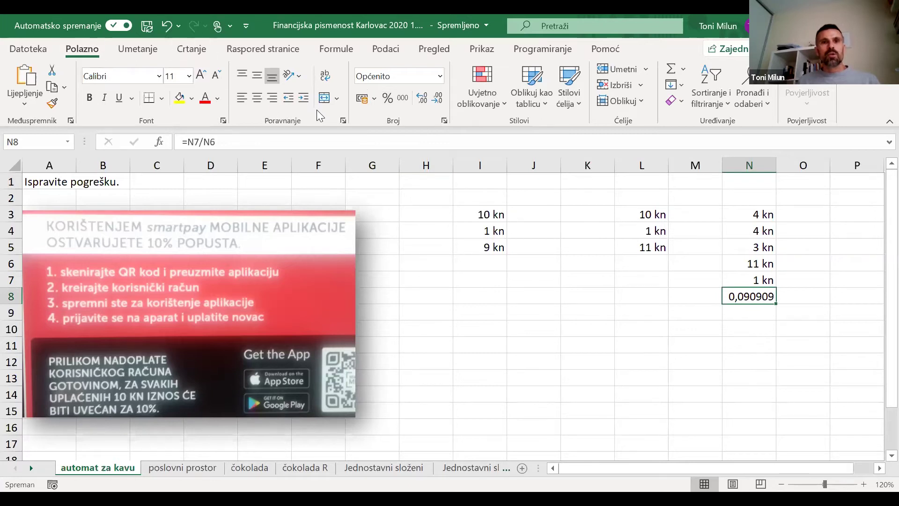
pyautogui.click(439, 76)
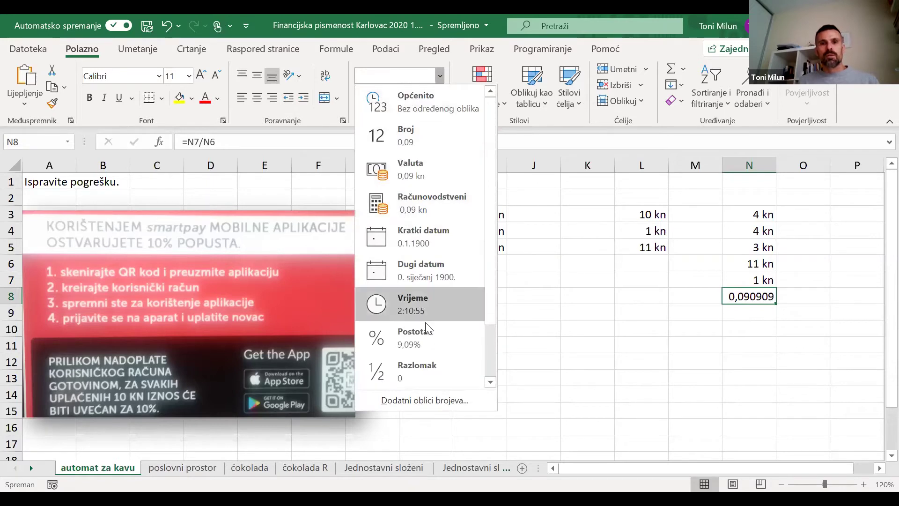
pyautogui.click(408, 334)
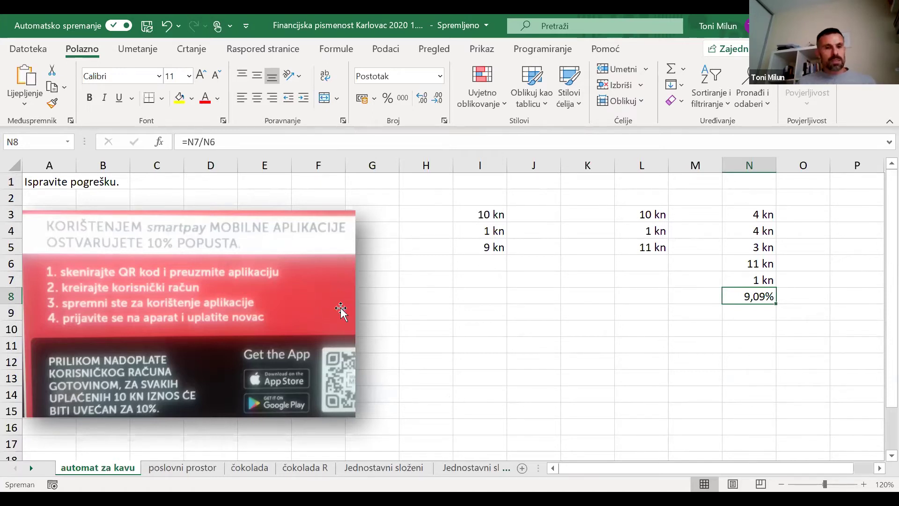
# Step: Switch to the "poslovni prostor" sheet and enter the original rent of 30.000 kn in cell I1
pyautogui.click(205, 469)
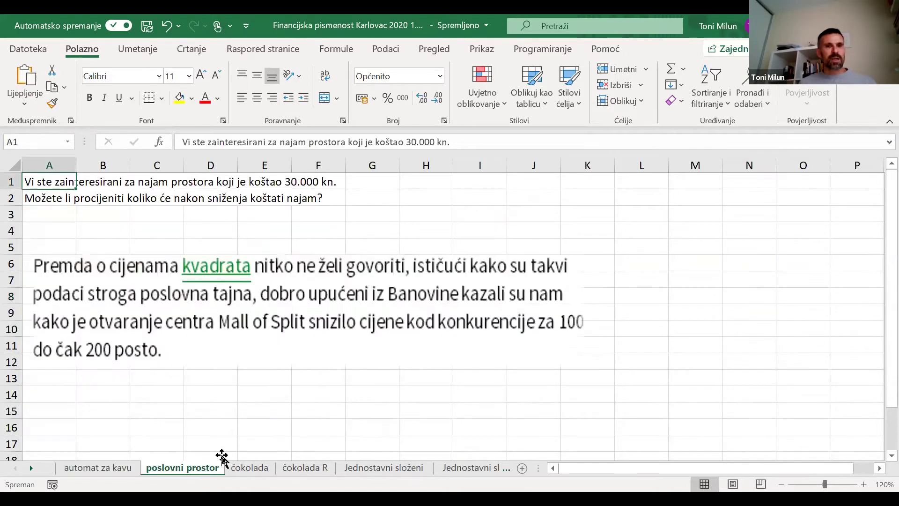
pyautogui.click(468, 338)
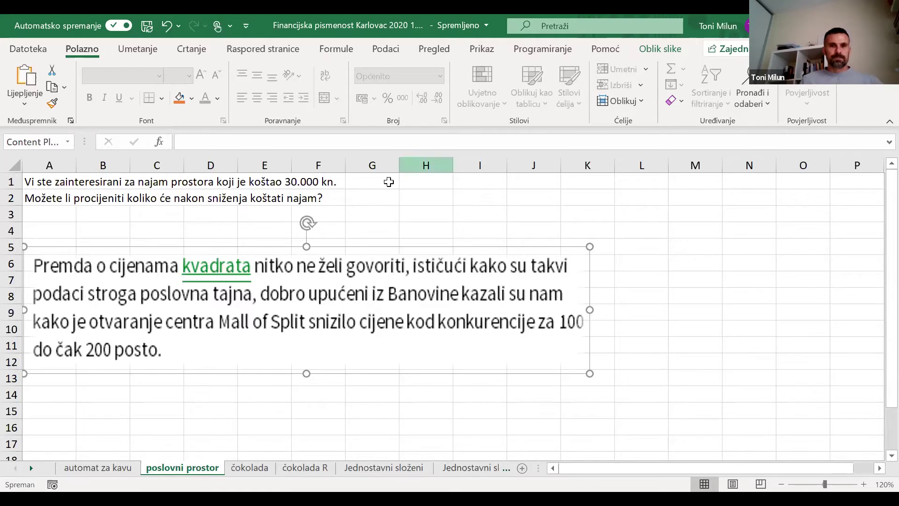
pyautogui.click(465, 183)
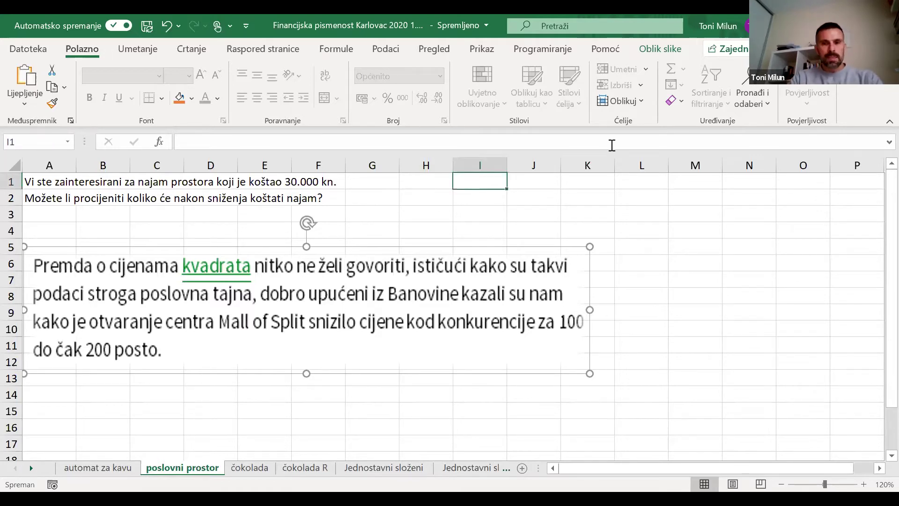
pyautogui.write('30.')
pyautogui.write('000')
pyautogui.write(' kn')
pyautogui.press('Return')
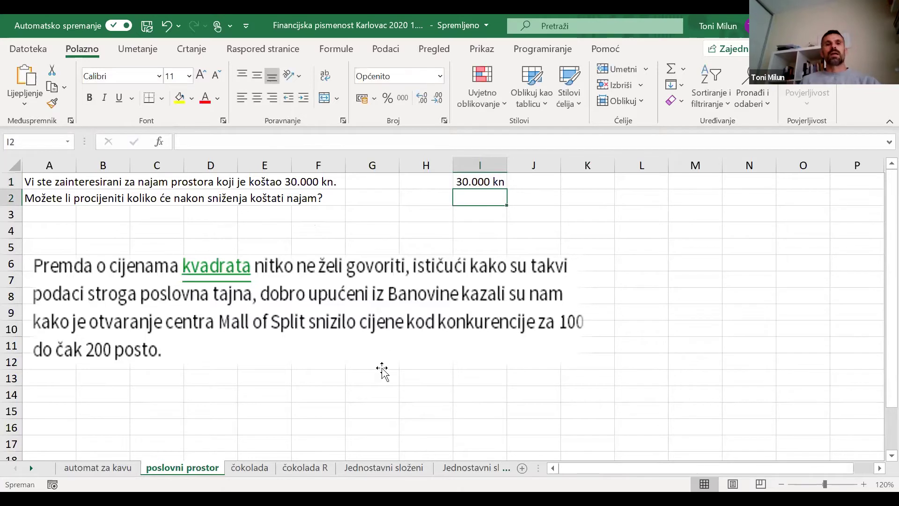
# Step: Enter the reduced rent of 15.000 kn in cell J1, beside the original rent
pyautogui.click(531, 182)
pyautogui.write('15.000 kn')
pyautogui.press('Return')
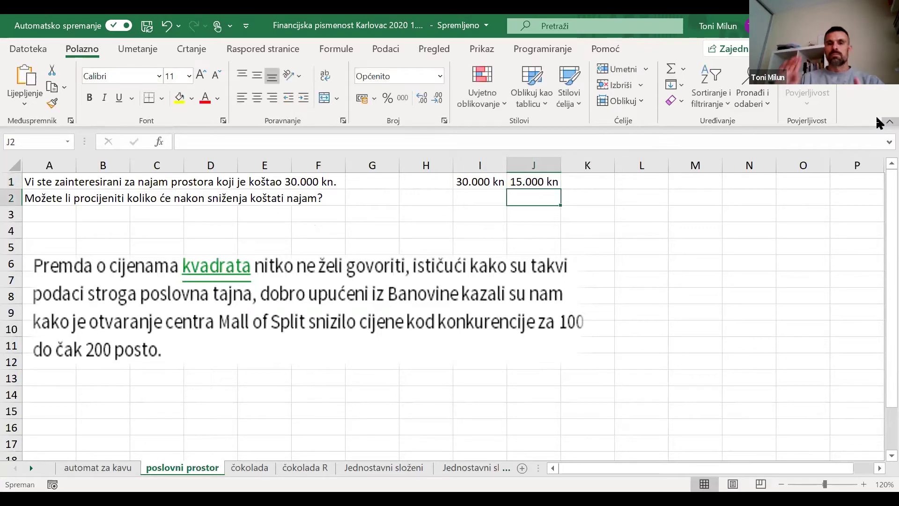
pyautogui.click(485, 186)
pyautogui.click(542, 182)
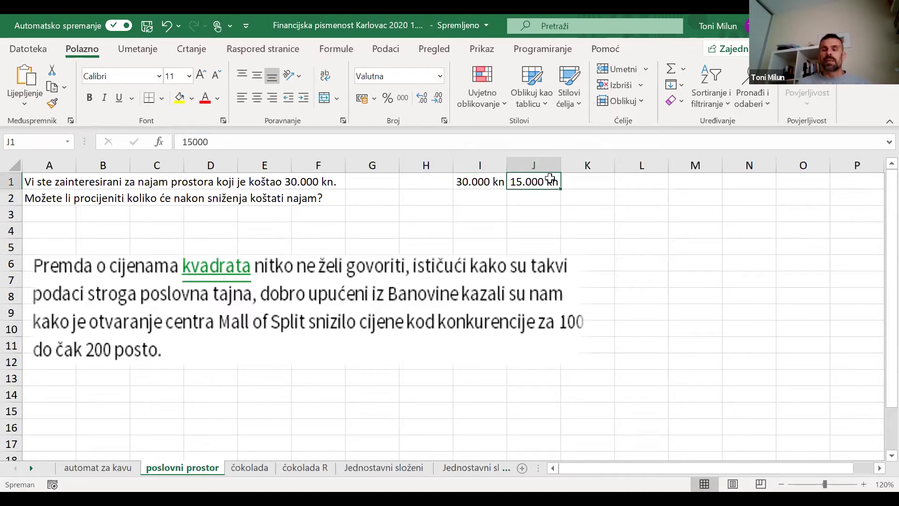
pyautogui.moveTo(550, 179); pyautogui.dragTo(518, 188)
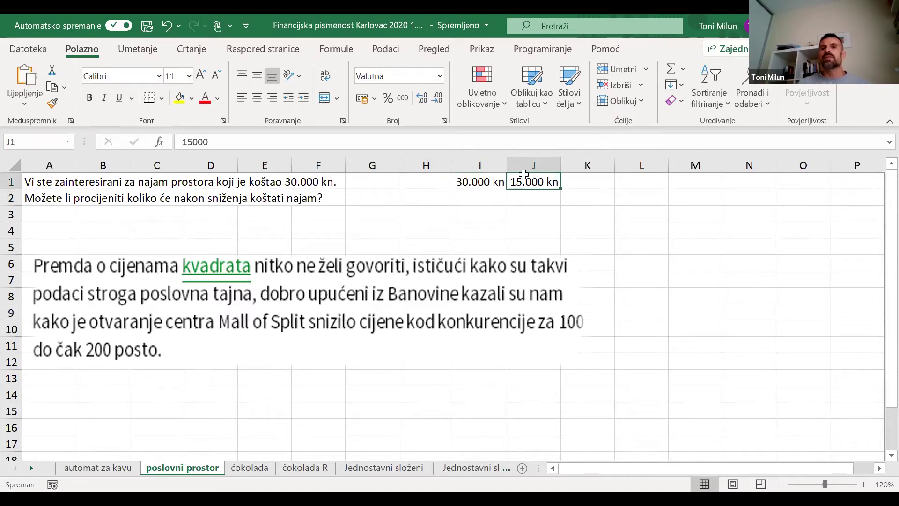
# Step: Calculate the rent change relative to the original price in cell L1, using =(J1-I1)/I1
pyautogui.click(627, 183)
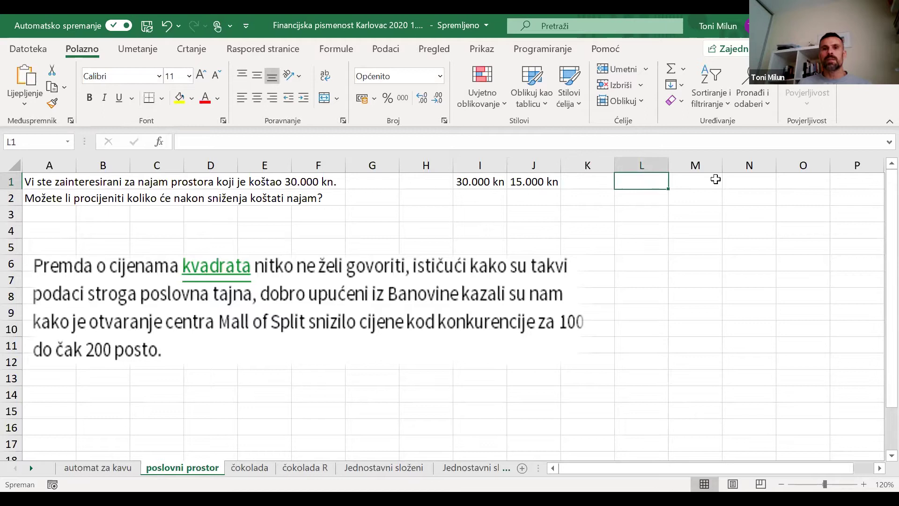
pyautogui.write('=(')
pyautogui.click(526, 182)
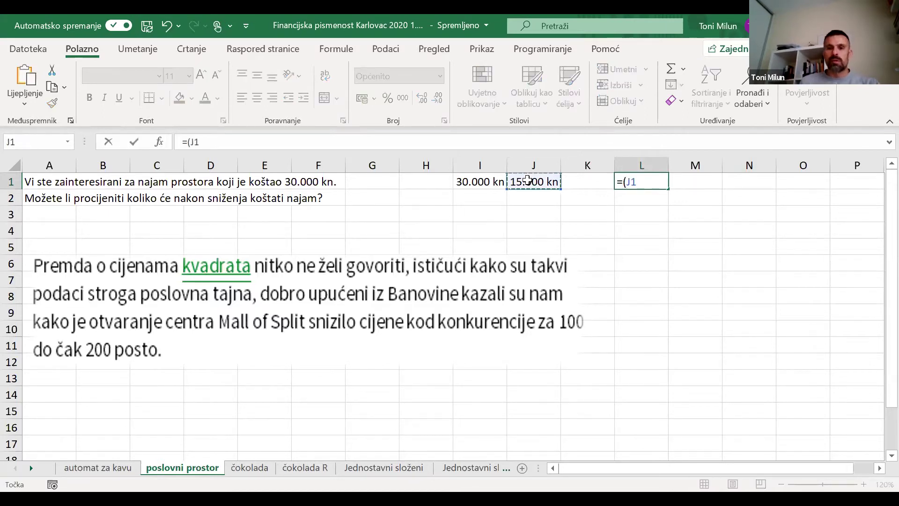
pyautogui.write('-')
pyautogui.click(494, 182)
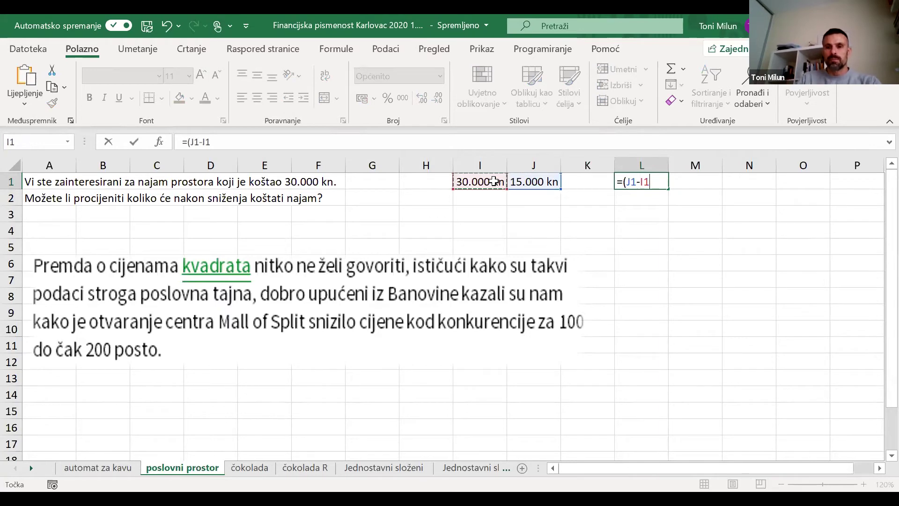
pyautogui.write(')/')
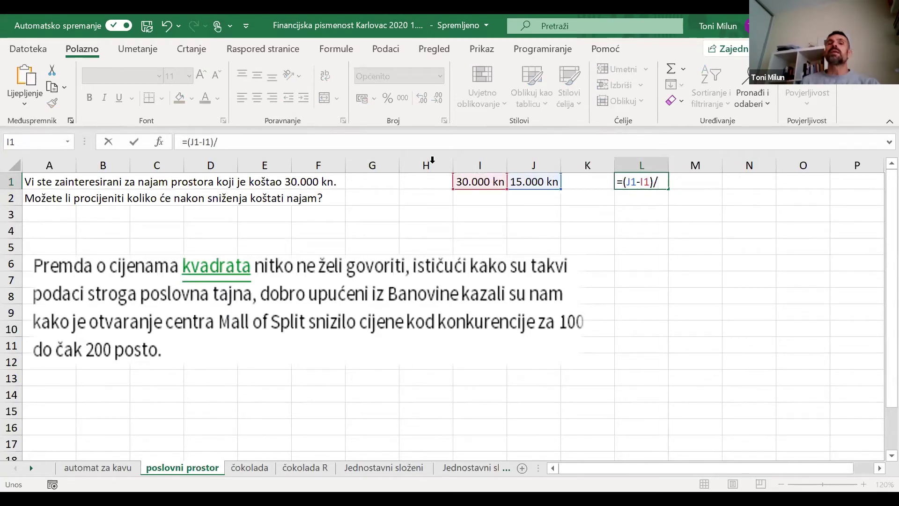
pyautogui.click(482, 181)
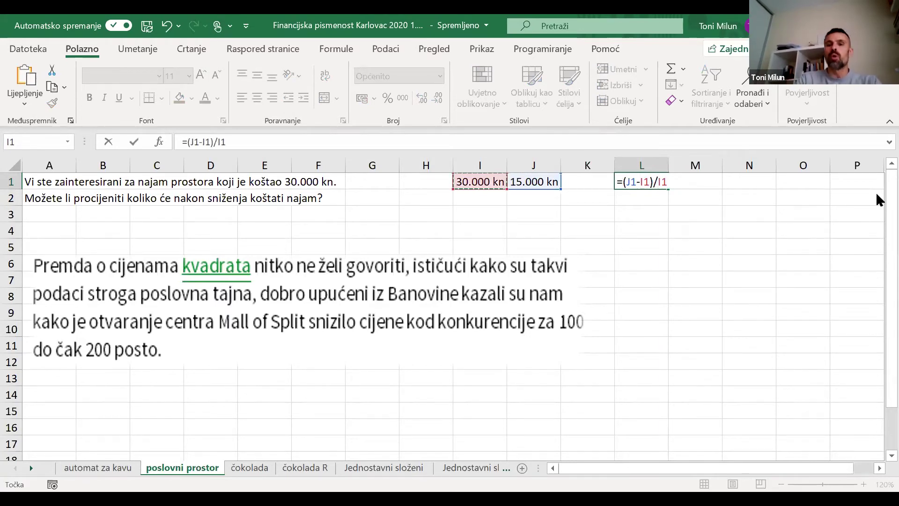
pyautogui.press('Return')
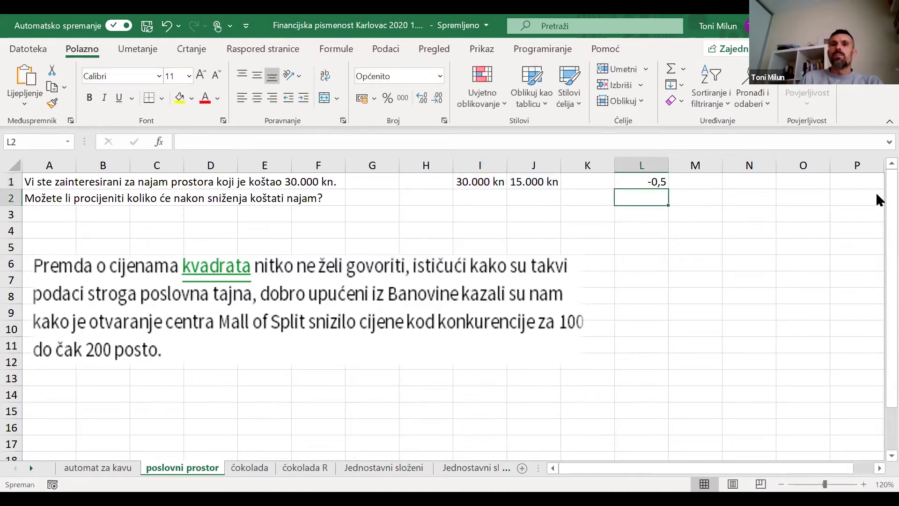
# Step: Format the relative rent change in cell L1 as a percentage with the Postotak number format
pyautogui.click(641, 180)
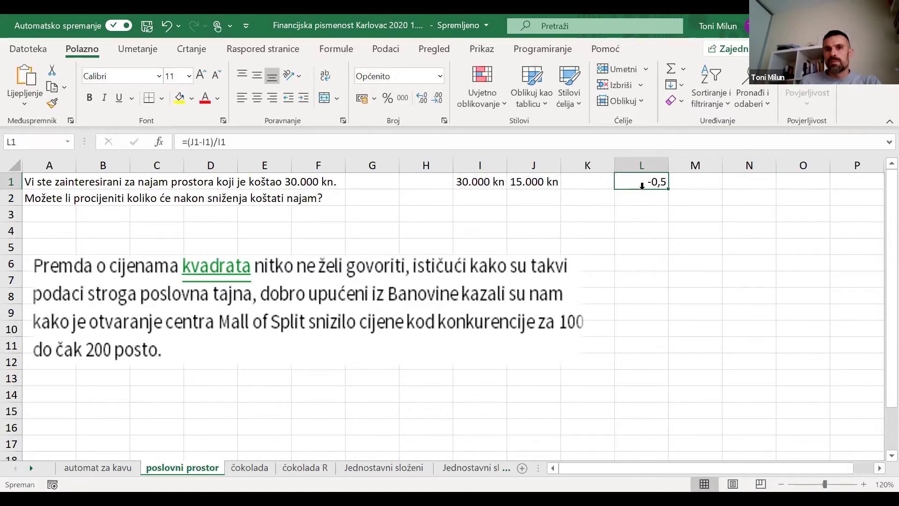
pyautogui.click(442, 78)
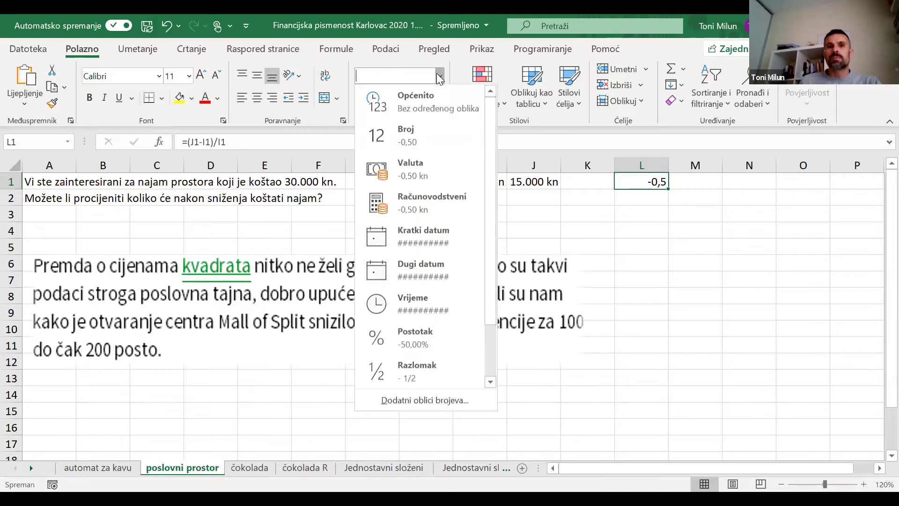
pyautogui.click(410, 344)
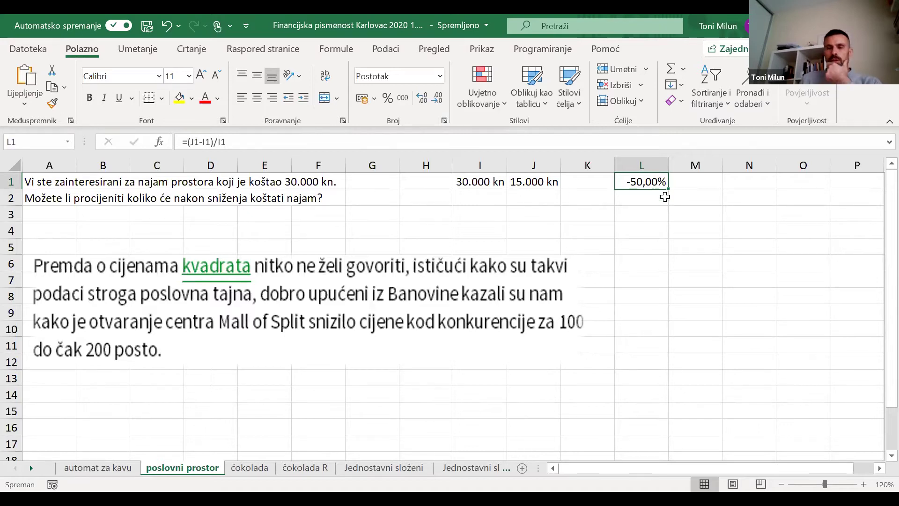
# Step: Calculate the rent change relative to the reduced price in cell M1, using =(J1-I1)/J1, and format it as a percentage
pyautogui.click(705, 181)
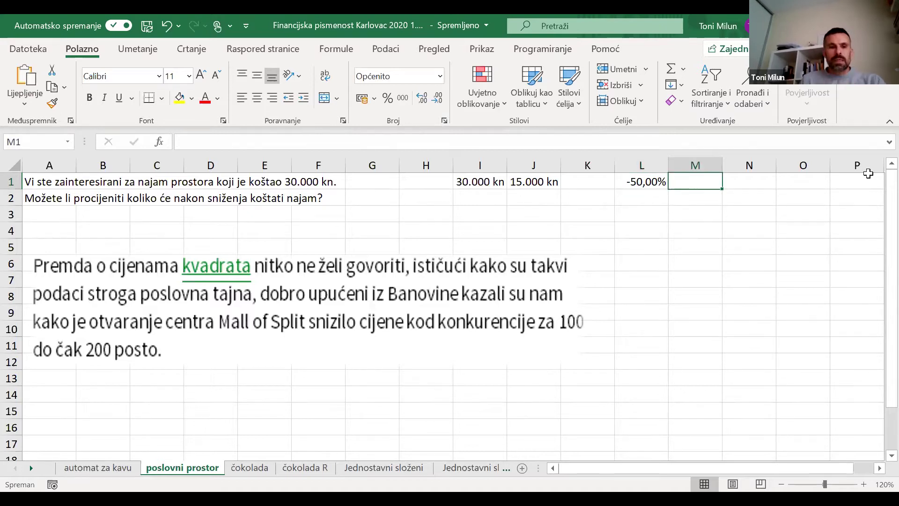
pyautogui.write('=(')
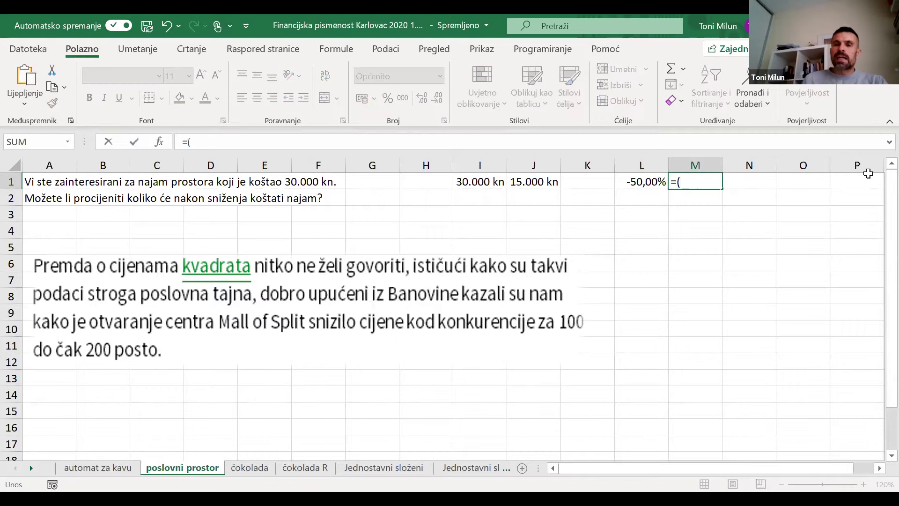
pyautogui.click(515, 182)
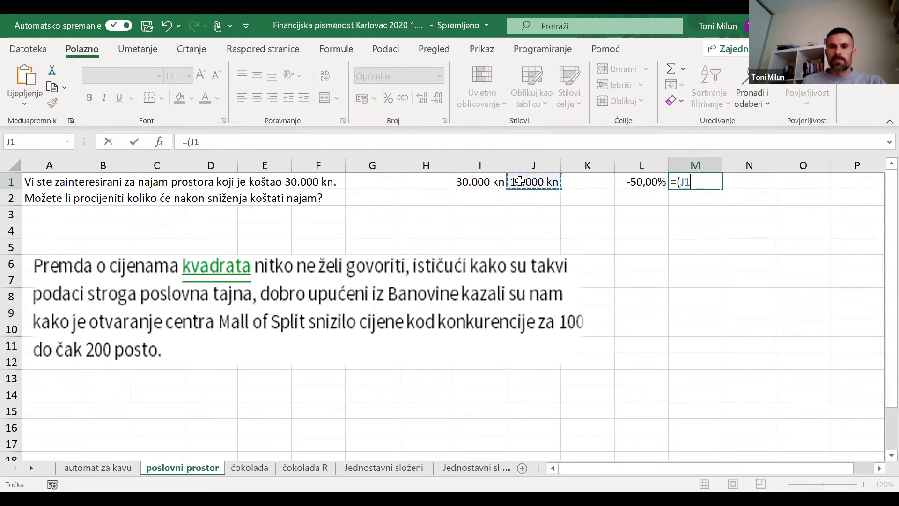
pyautogui.write('-')
pyautogui.click(464, 184)
pyautogui.write(')/')
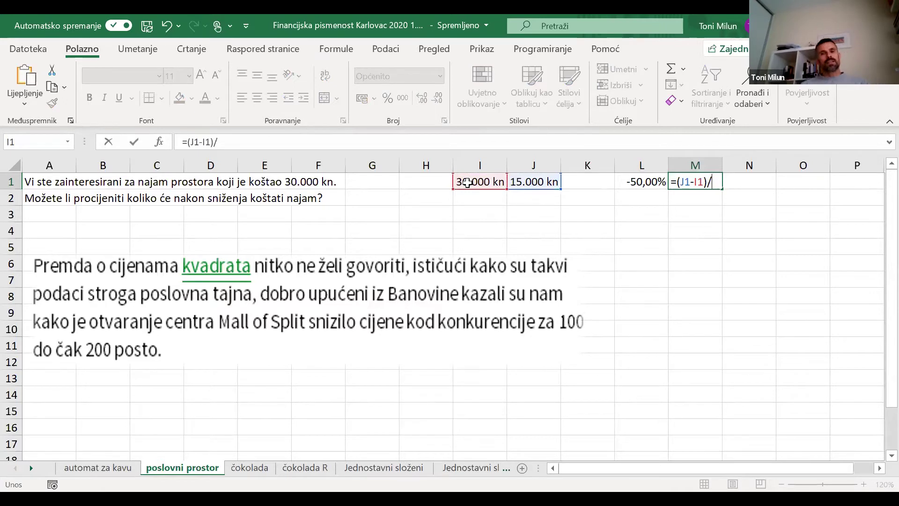
pyautogui.click(538, 182)
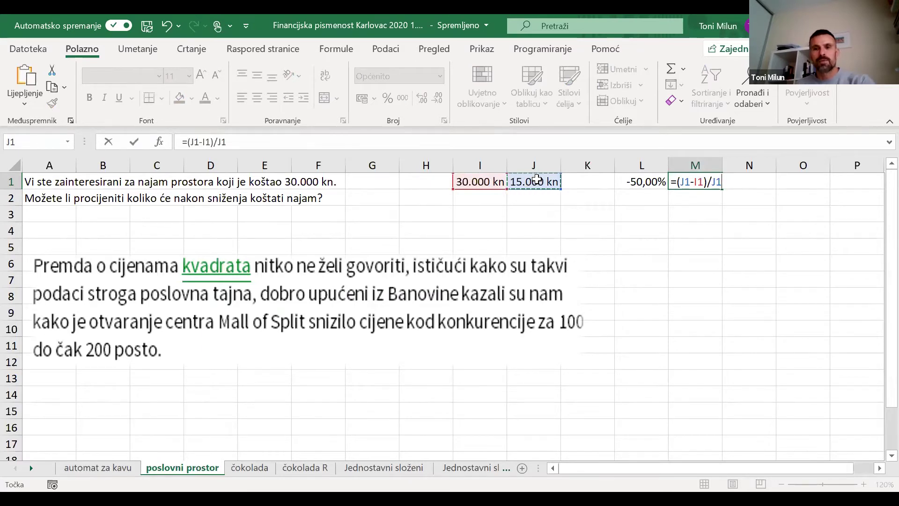
pyautogui.press('Return')
pyautogui.click(693, 182)
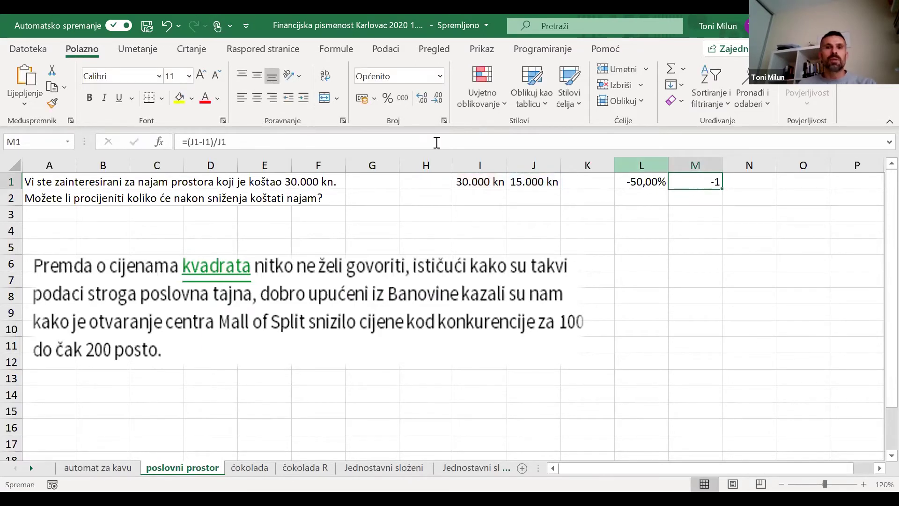
pyautogui.click(388, 97)
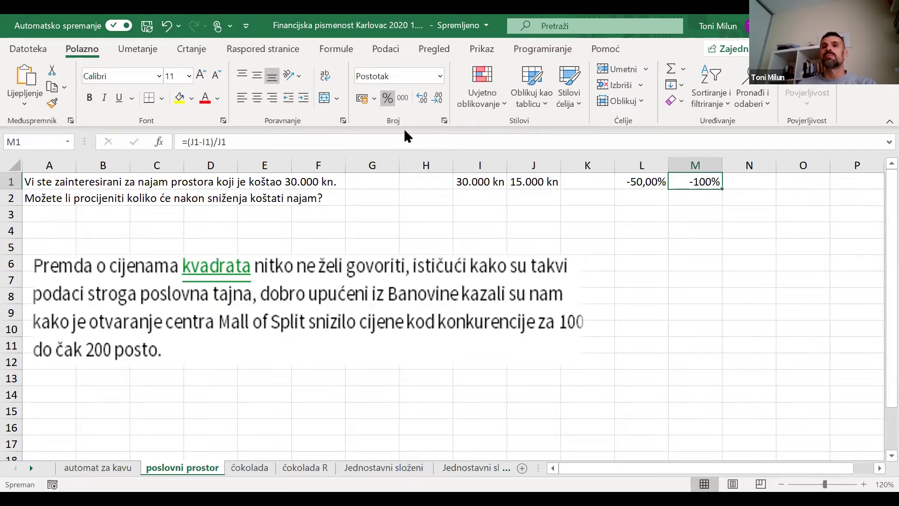
# Step: Enter a second reduced rent of 10.000 kn in cell J2, below the 15.000 kn rent
pyautogui.click(483, 182)
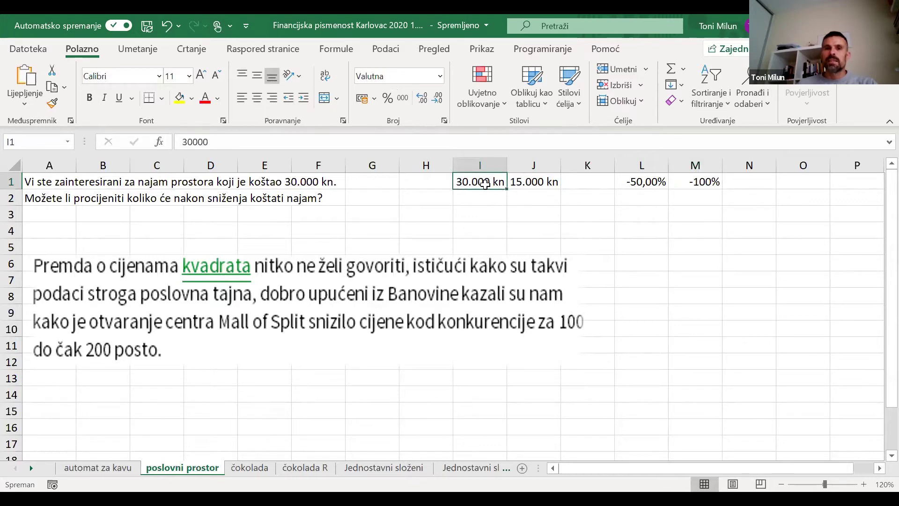
pyautogui.click(530, 202)
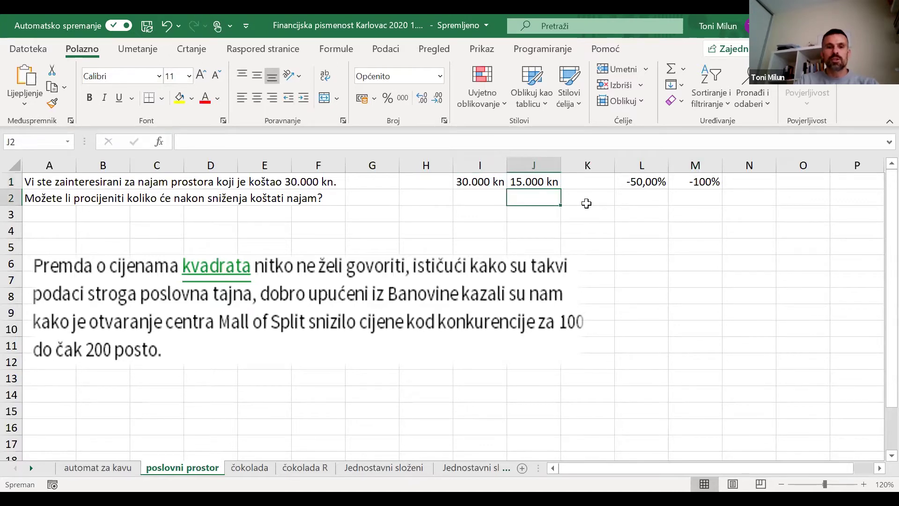
pyautogui.write('10000 kn')
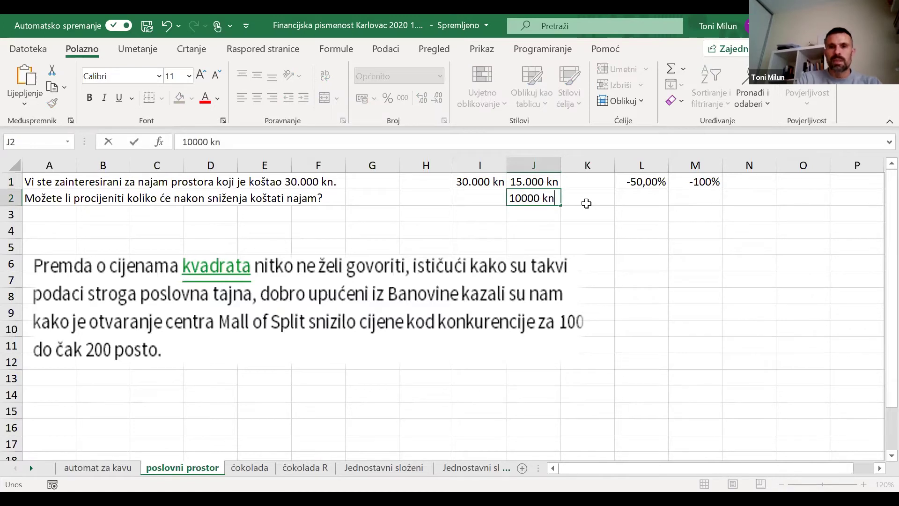
pyautogui.press('Return')
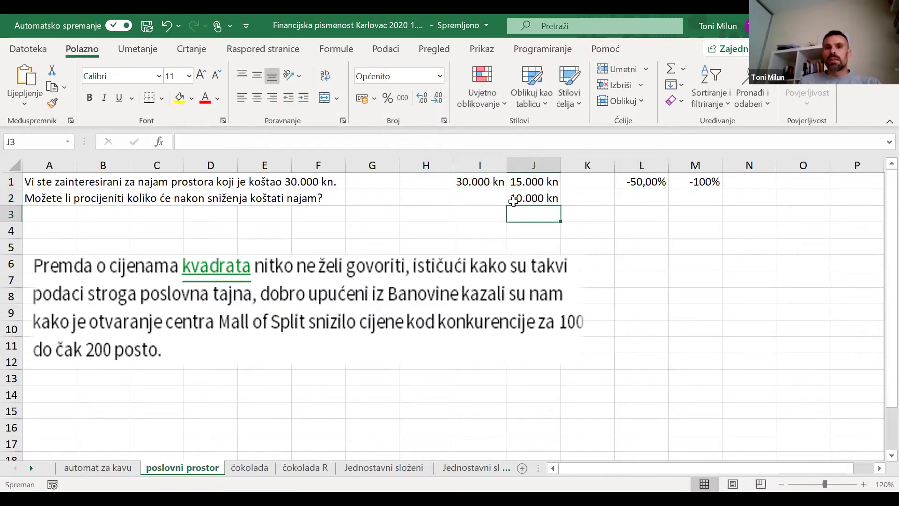
# Step: Calculate the second rent's change relative to the original price in cell L2, using =(J2-I1)/I1
pyautogui.click(642, 194)
pyautogui.write('=')
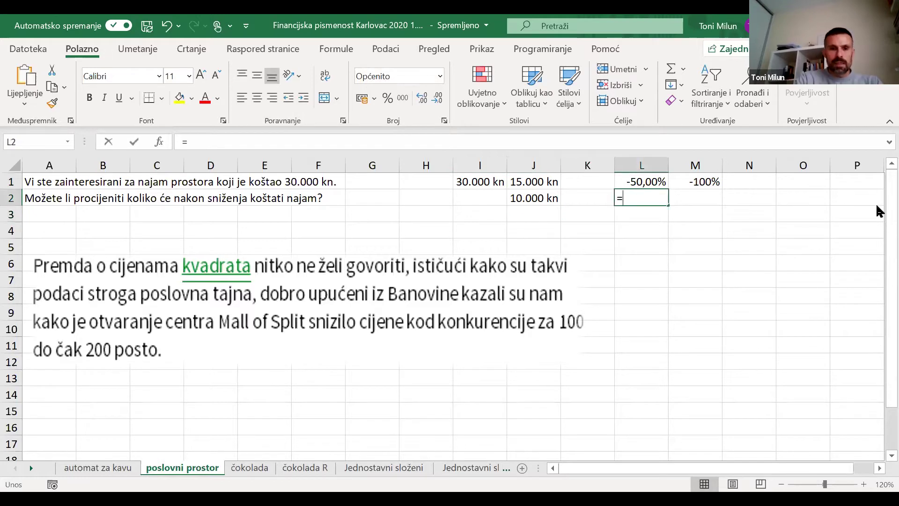
pyautogui.write('(')
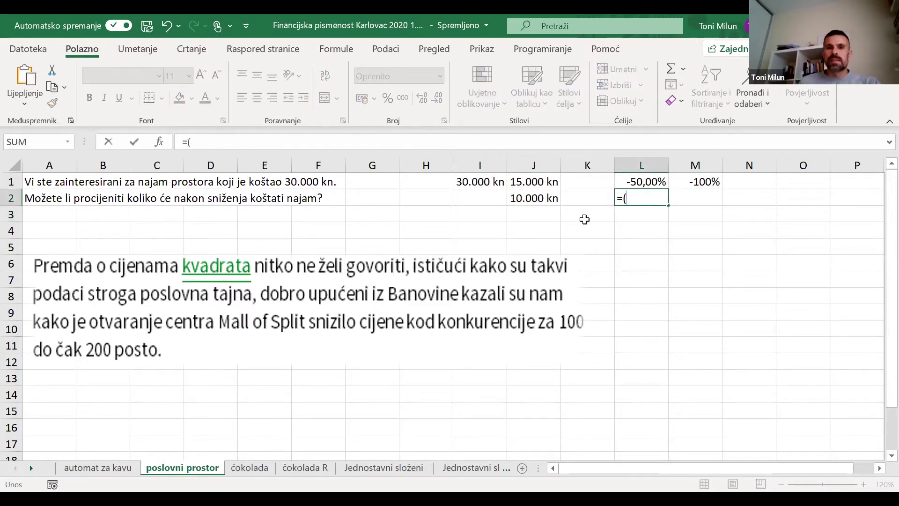
pyautogui.click(539, 197)
pyautogui.write('-')
pyautogui.click(489, 175)
pyautogui.write(')/')
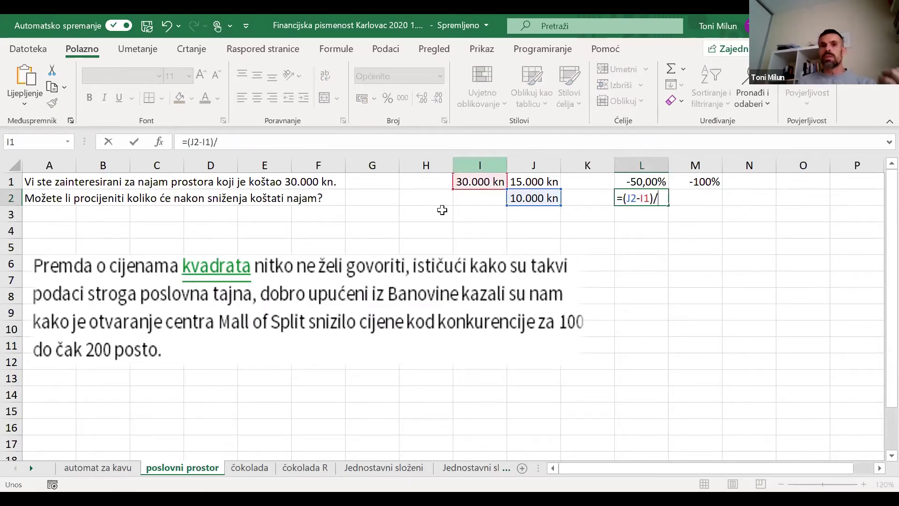
pyautogui.click(480, 183)
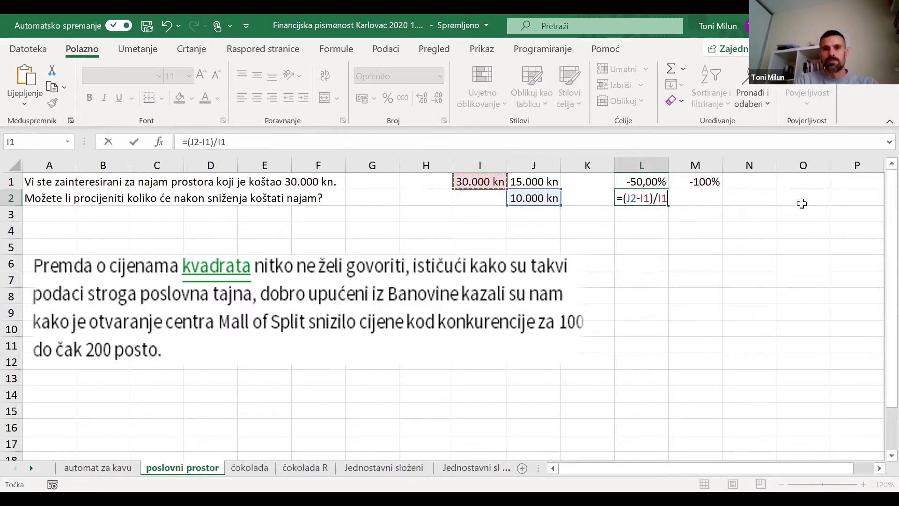
pyautogui.press('Return')
# Step: Format the relative rent change in cell L2 as a percentage with two decimals
pyautogui.click(640, 199)
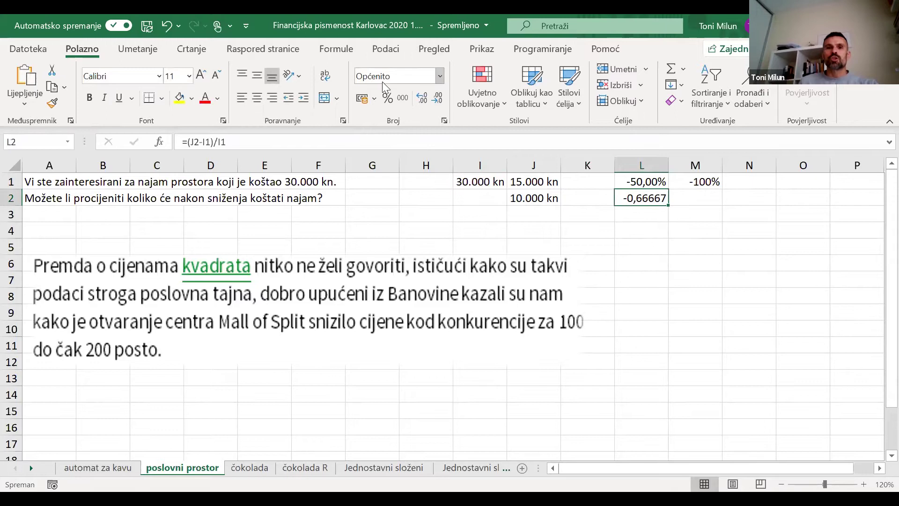
pyautogui.click(388, 98)
pyautogui.click(422, 99)
pyautogui.click(422, 99)
# Step: Calculate the second rent's change relative to the reduced price in cell M2, using =(J2-I1)/J2, and format it as a percentage
pyautogui.click(711, 200)
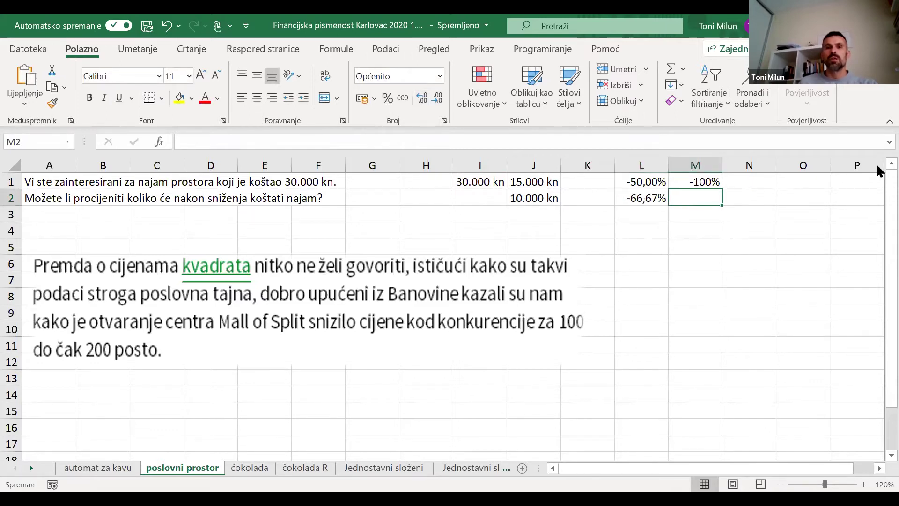
pyautogui.write('=(')
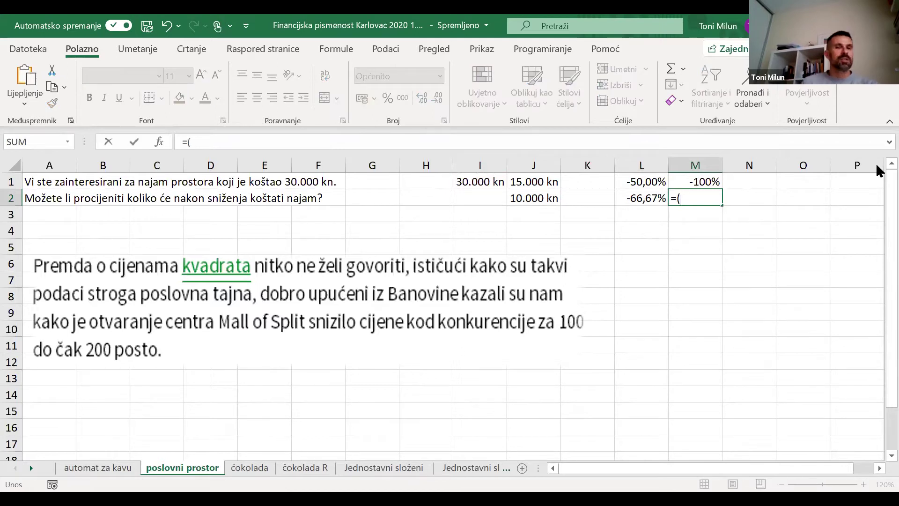
pyautogui.click(534, 198)
pyautogui.write('-')
pyautogui.click(480, 182)
pyautogui.write(')/')
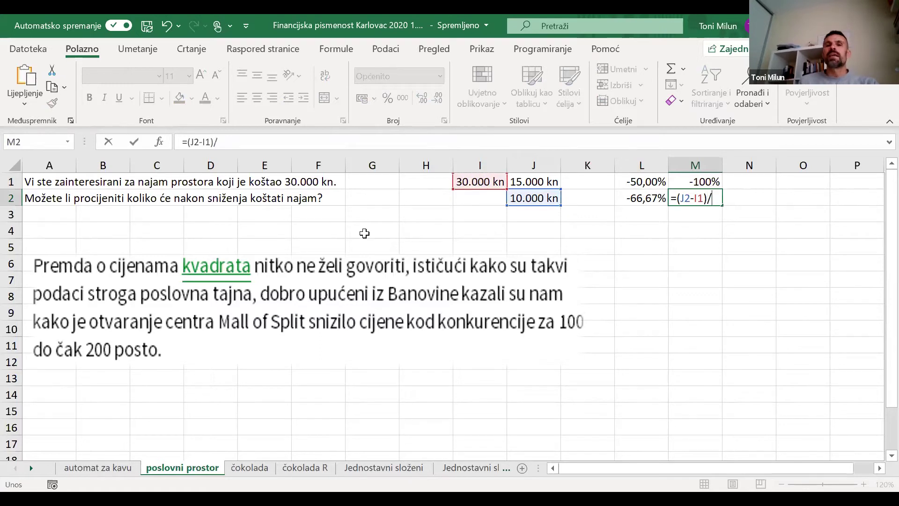
pyautogui.click(557, 195)
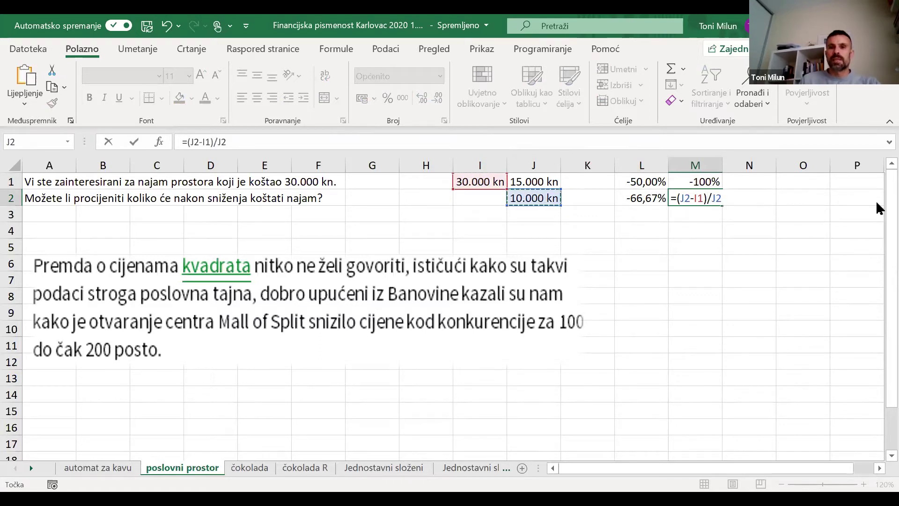
pyautogui.press('Return')
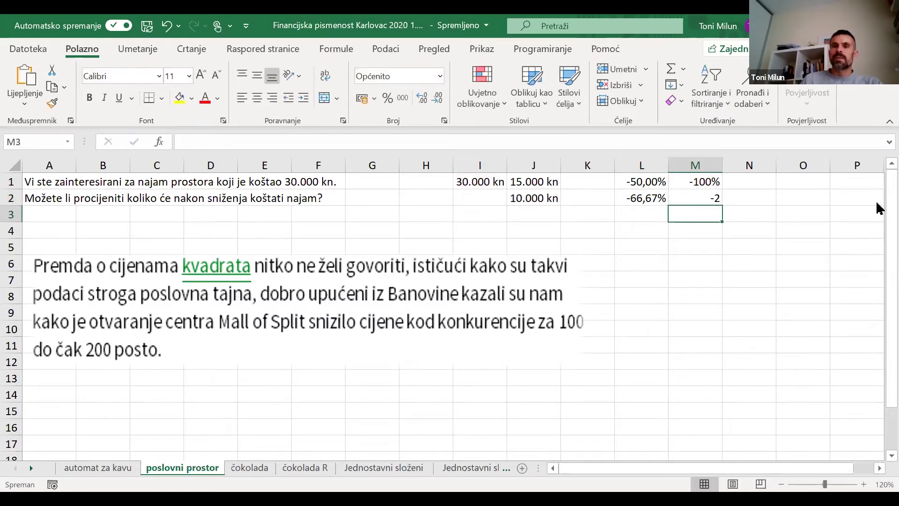
pyautogui.click(703, 196)
pyautogui.click(387, 97)
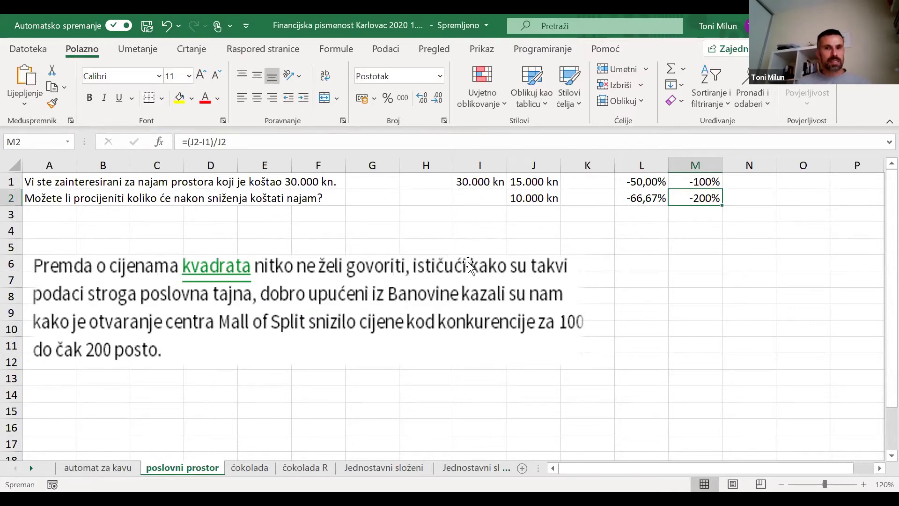
# Step: Try showing the percentage in cell L2 with more decimals and with none, ending at two decimals
pyautogui.click(640, 182)
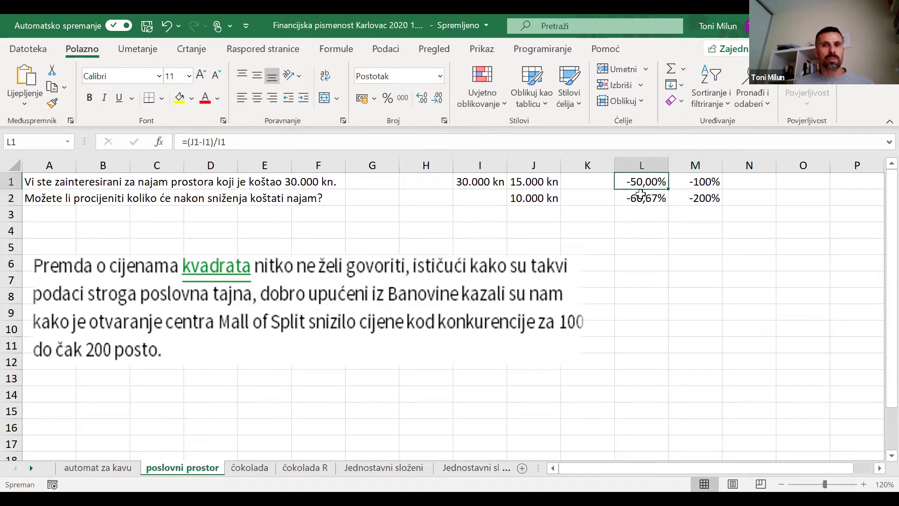
pyautogui.click(643, 197)
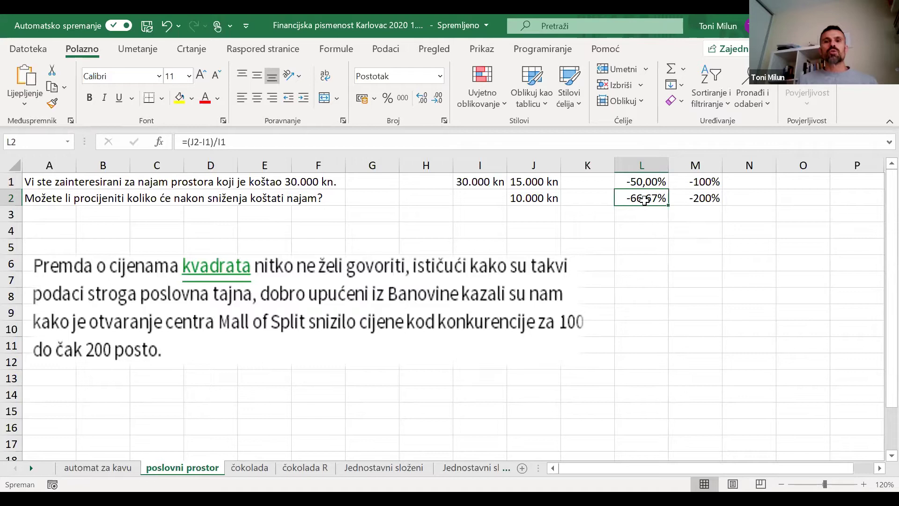
pyautogui.click(424, 98)
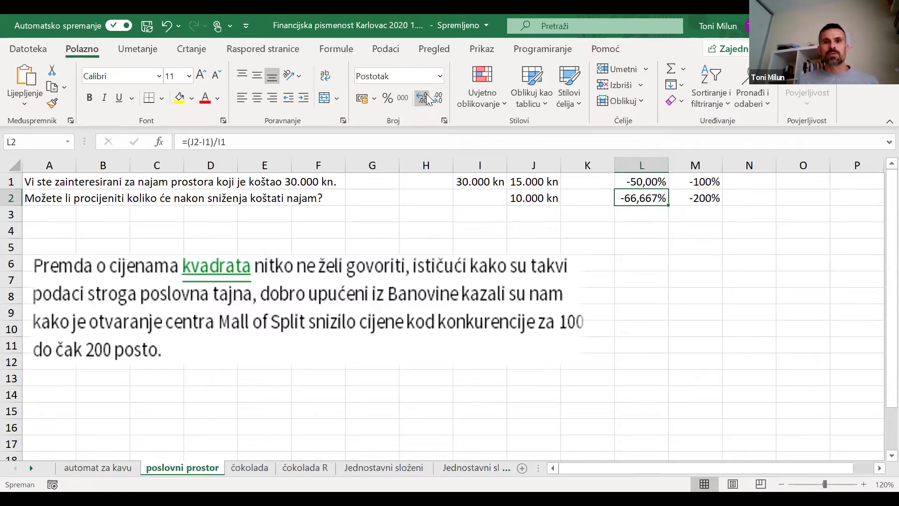
pyautogui.click(425, 97)
pyautogui.click(438, 98)
pyautogui.click(438, 98)
pyautogui.click(438, 98)
pyautogui.click(438, 98)
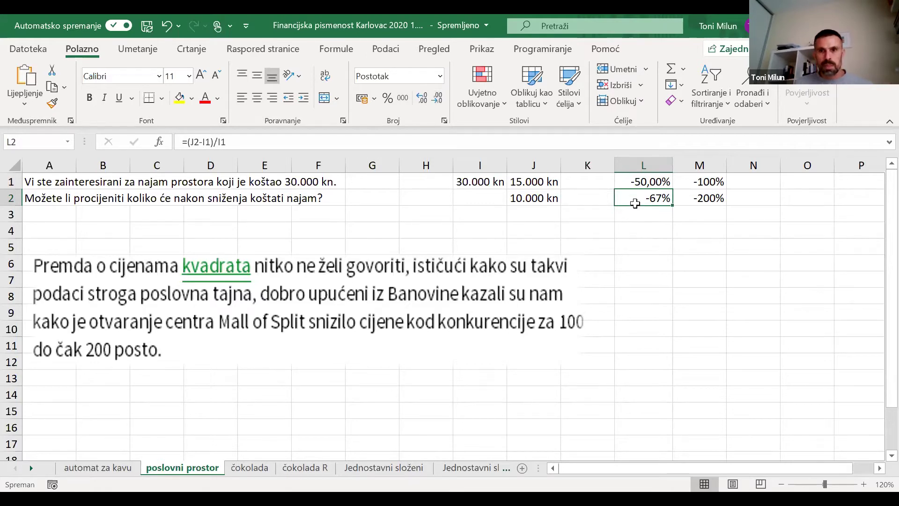
pyautogui.click(424, 97)
pyautogui.click(424, 98)
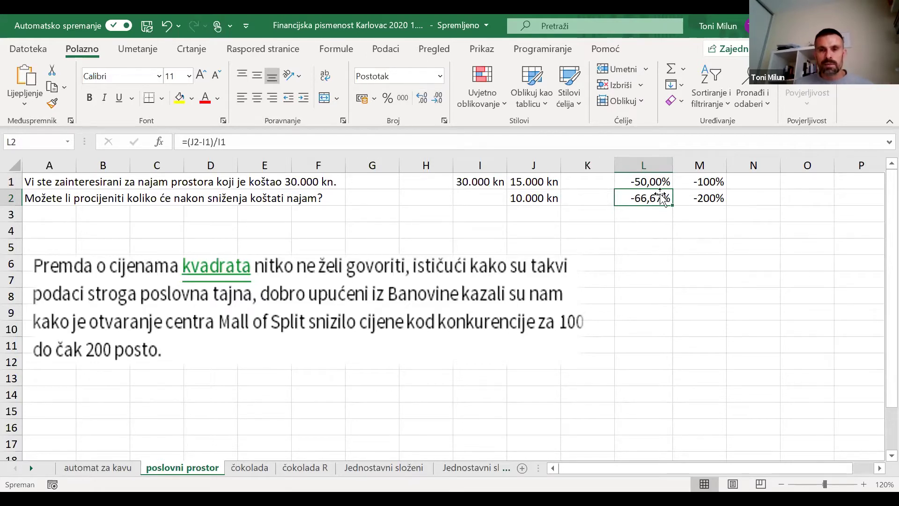
# Step: Reduce the percentage in cell L2 to zero decimals
pyautogui.click(642, 184)
pyautogui.click(642, 197)
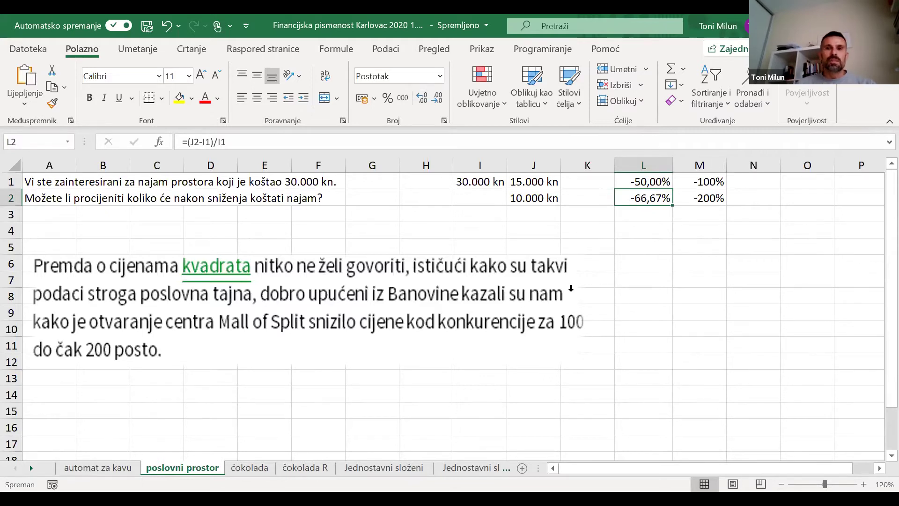
pyautogui.click(438, 97)
pyautogui.click(438, 97)
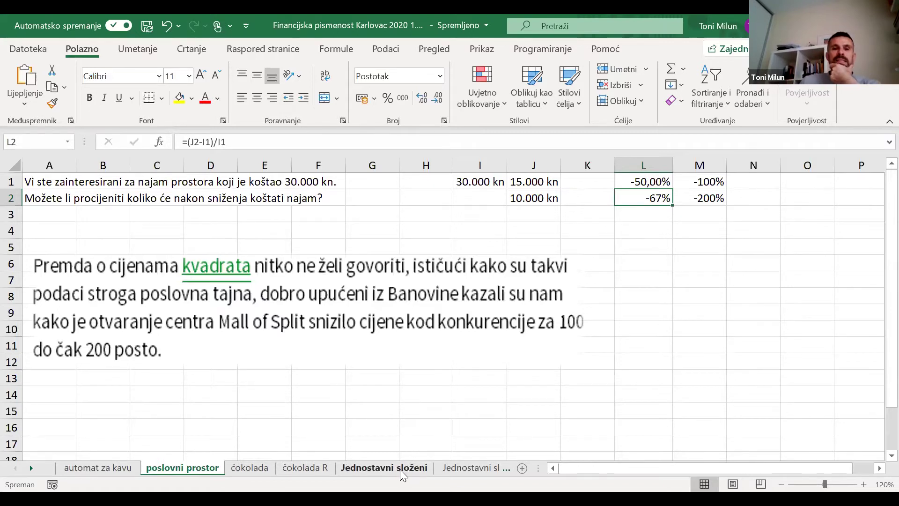
# Step: Look through the poslovni prostor, čokolada, čokolada R and Jednostavni složeni worksheets to choose an exercise
pyautogui.click(257, 469)
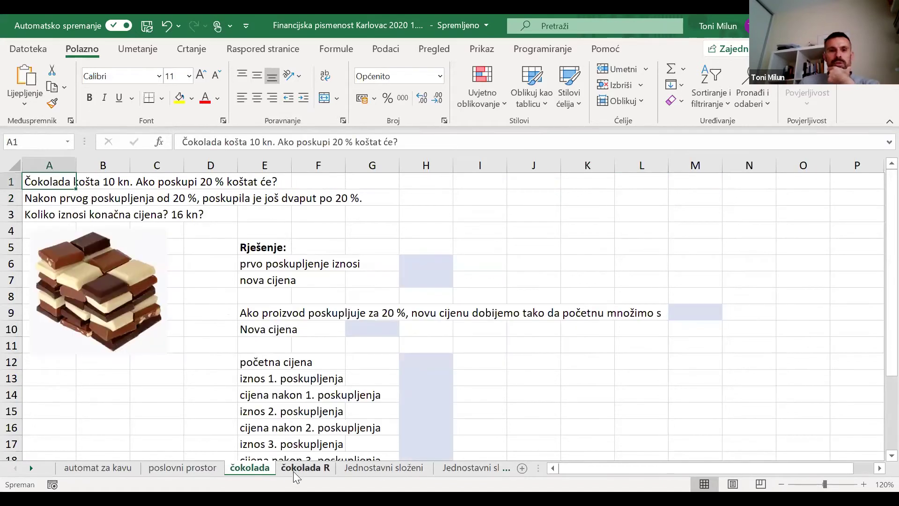
pyautogui.click(294, 469)
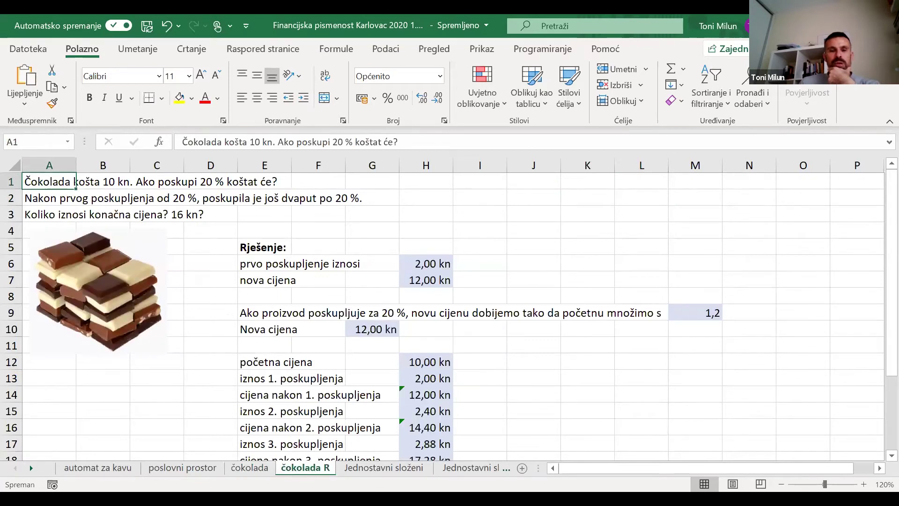
pyautogui.click(367, 469)
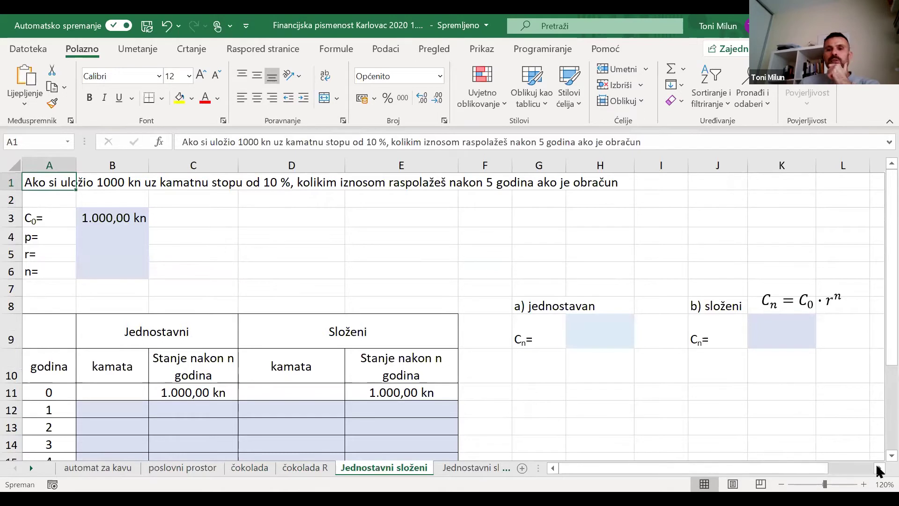
pyautogui.click(105, 466)
pyautogui.click(167, 467)
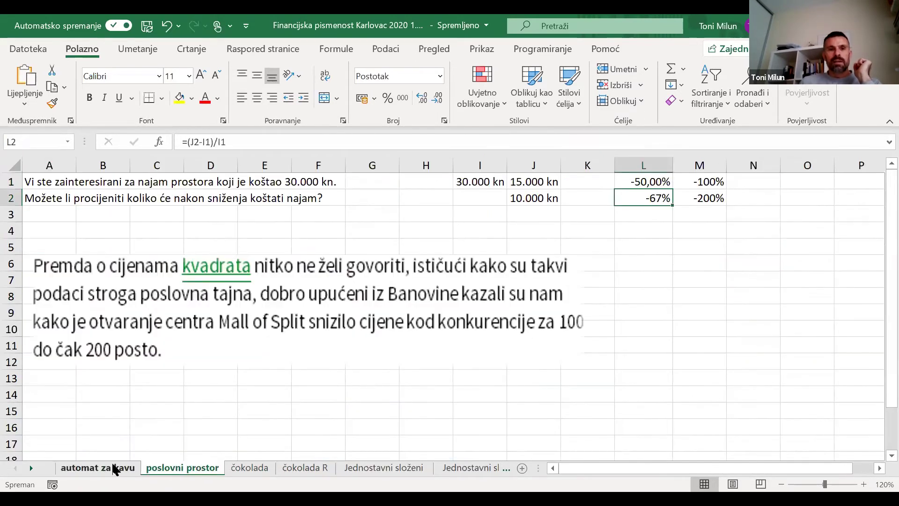
pyautogui.click(115, 468)
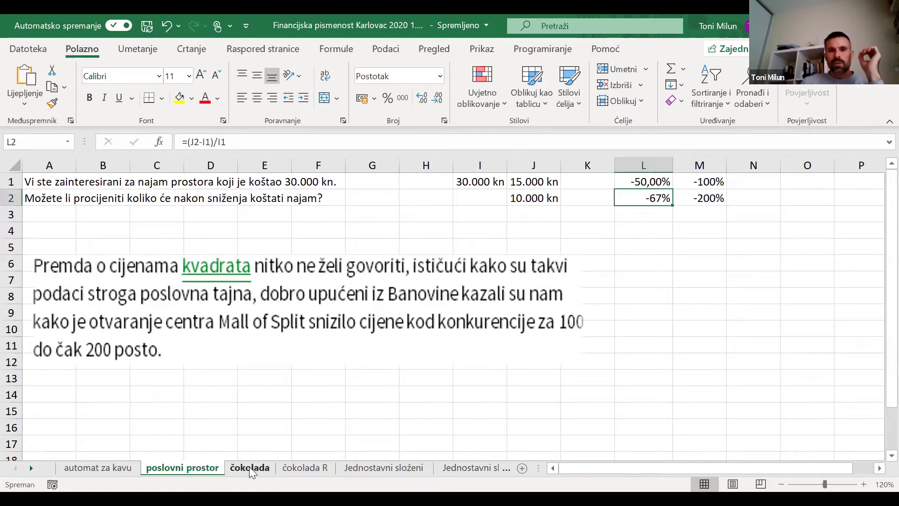
pyautogui.click(249, 467)
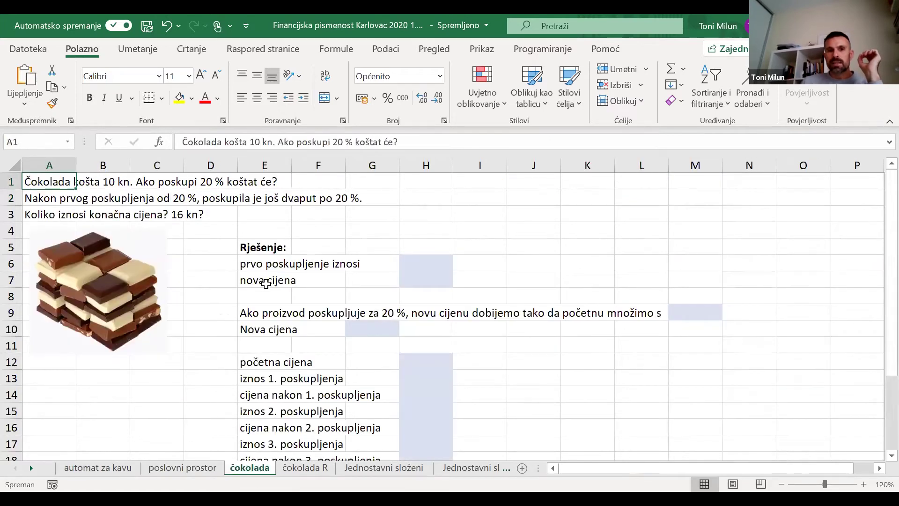
pyautogui.click(307, 468)
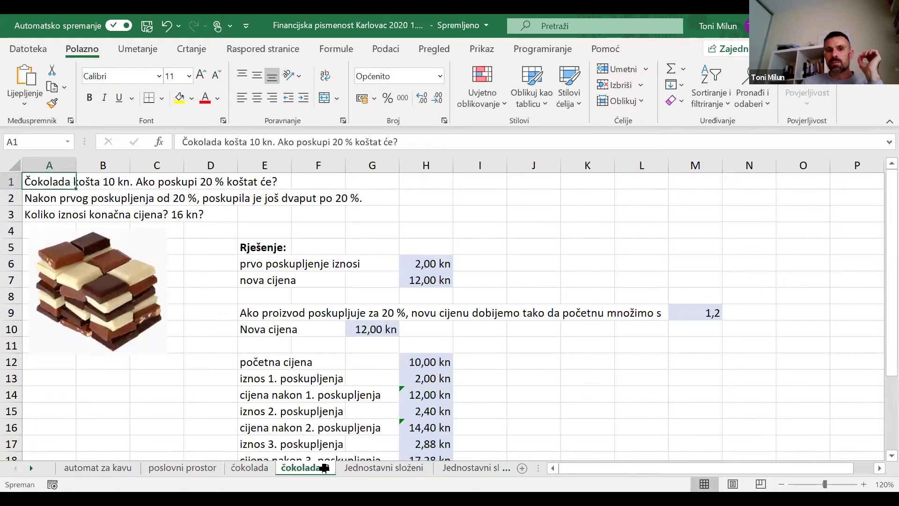
pyautogui.click(358, 467)
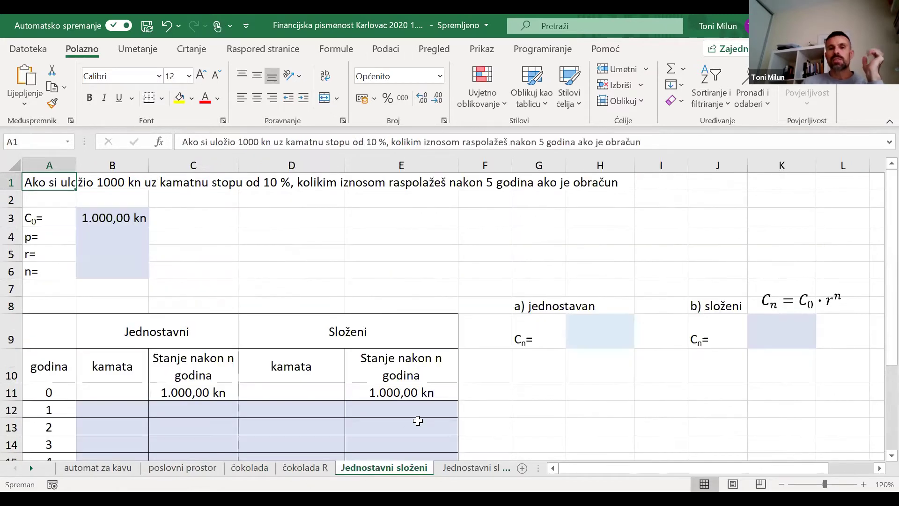
pyautogui.click(306, 468)
pyautogui.click(426, 281)
pyautogui.moveTo(427, 248); pyautogui.dragTo(426, 280)
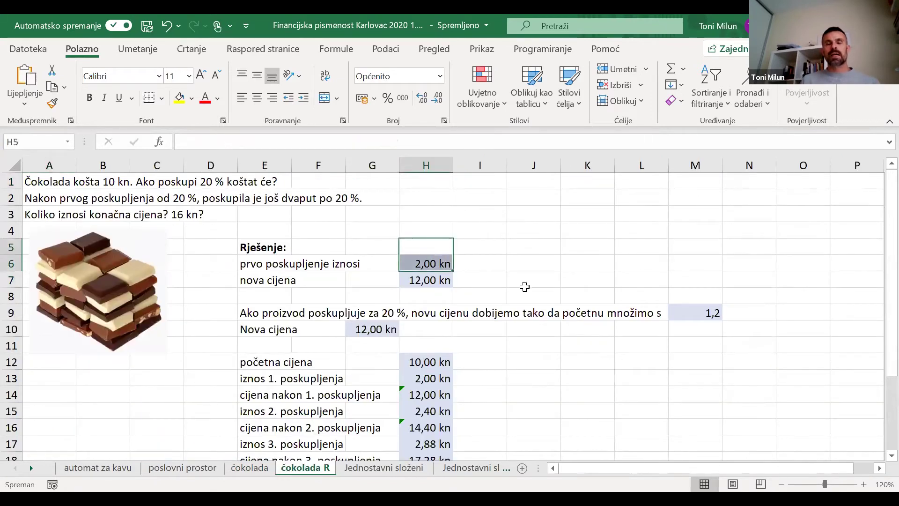
pyautogui.click(525, 295)
# Step: Open the Jednostavni složeni worksheet and examine the year 0 row with the simple and compound starting balances in C11 and E11
pyautogui.click(391, 468)
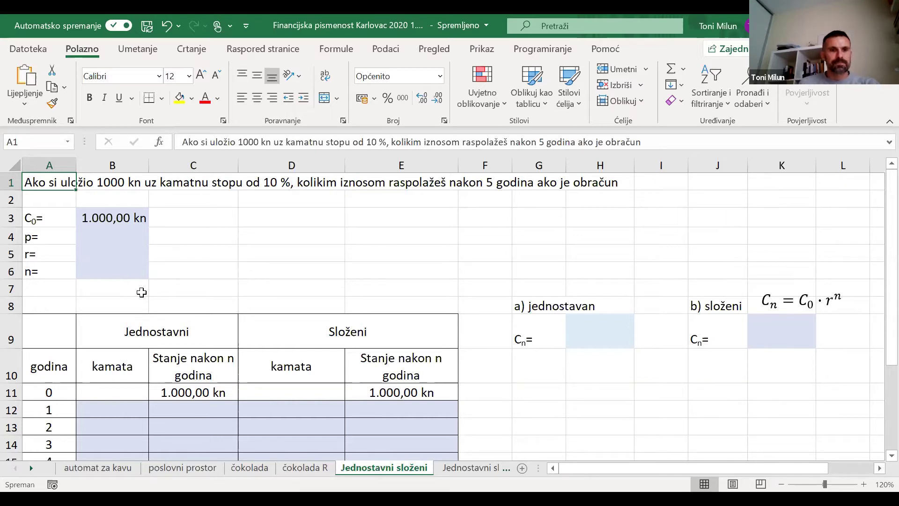
pyautogui.scroll(-1, 175, 323)
pyautogui.scroll(1, 482, 341)
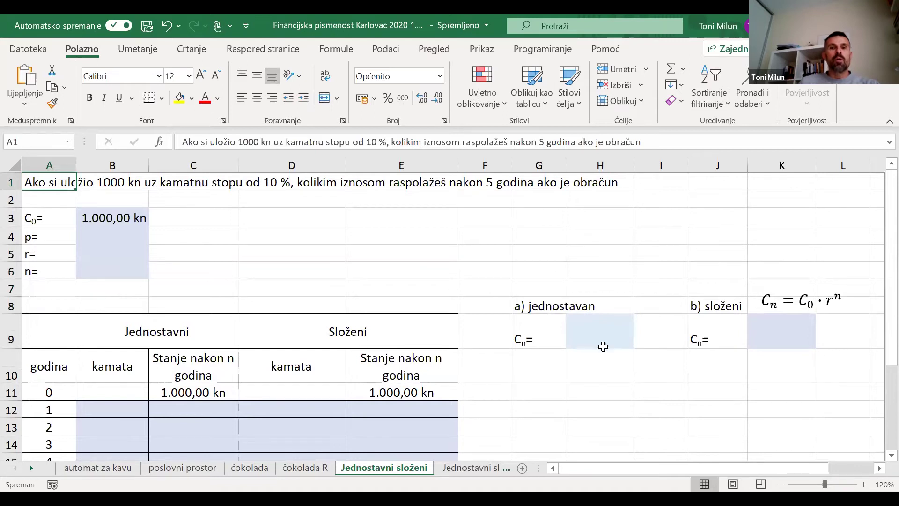
pyautogui.click(56, 391)
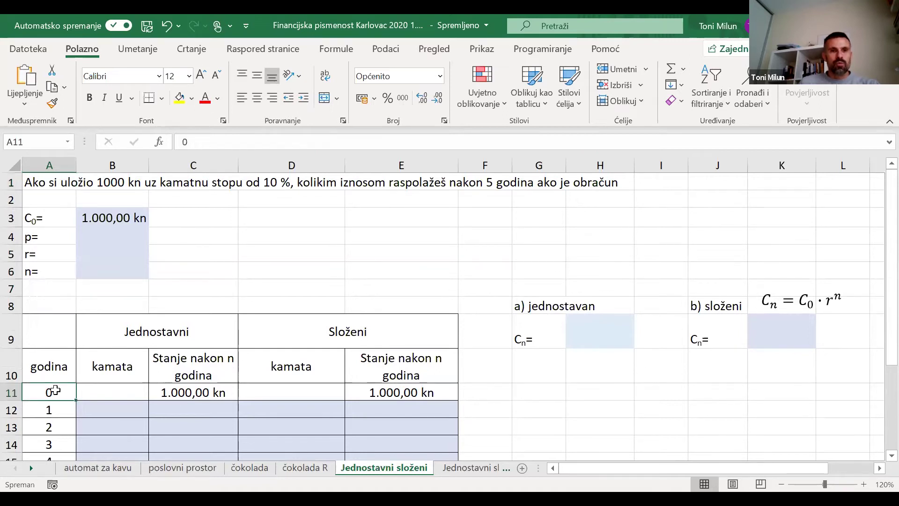
pyautogui.click(10, 393)
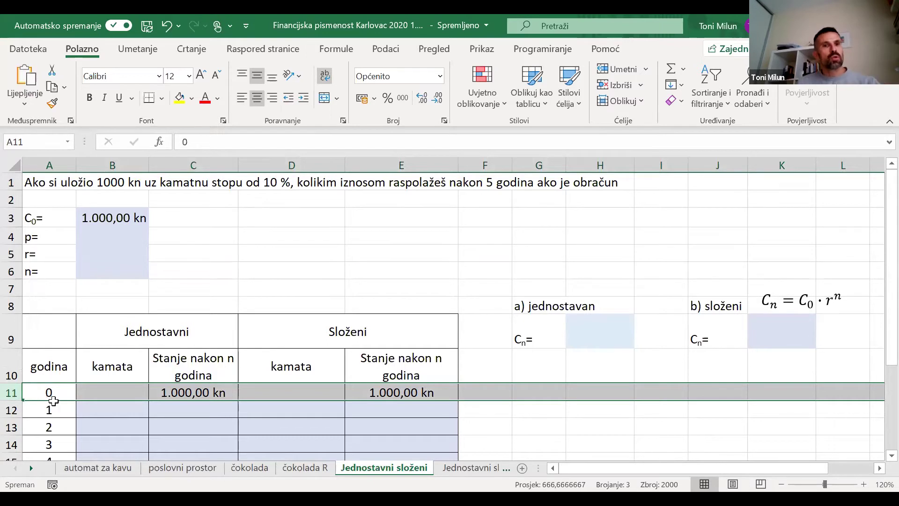
pyautogui.click(176, 390)
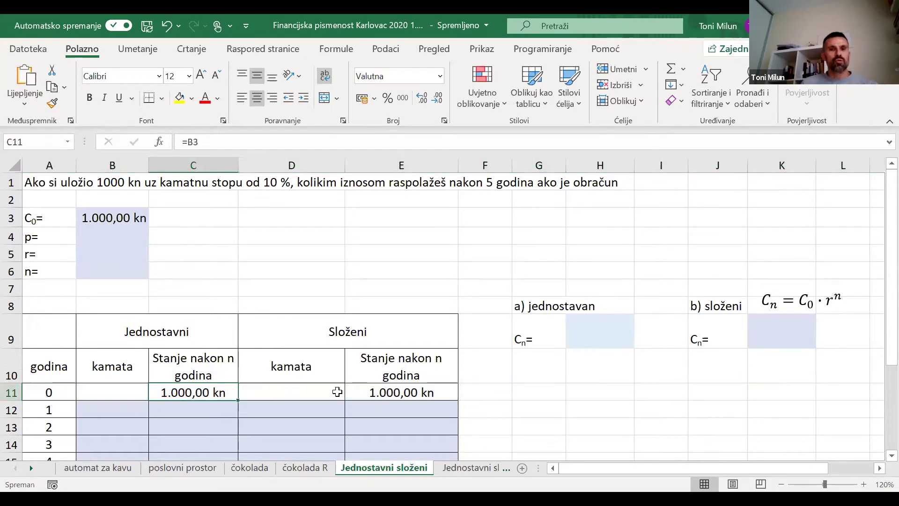
pyautogui.click(370, 392)
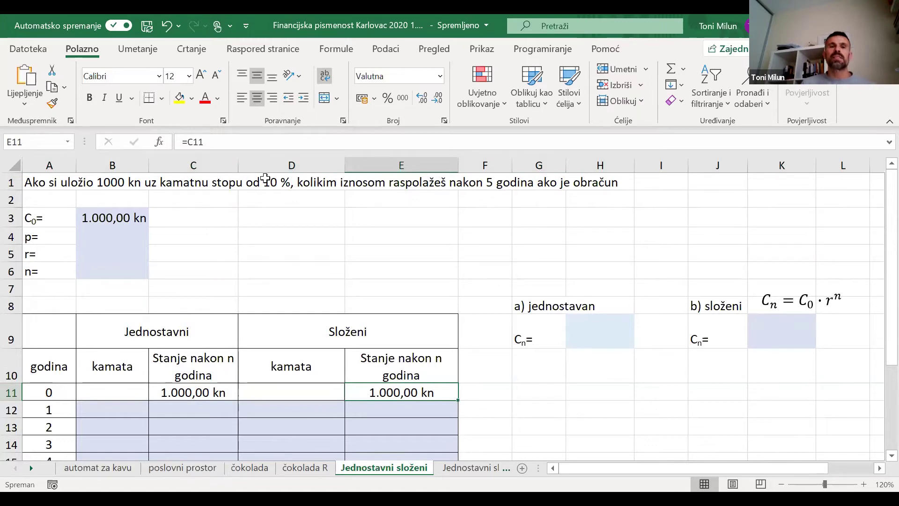
# Step: Calculate the year 1 simple interest in B12 with the formula =10%*$B$3
pyautogui.click(112, 405)
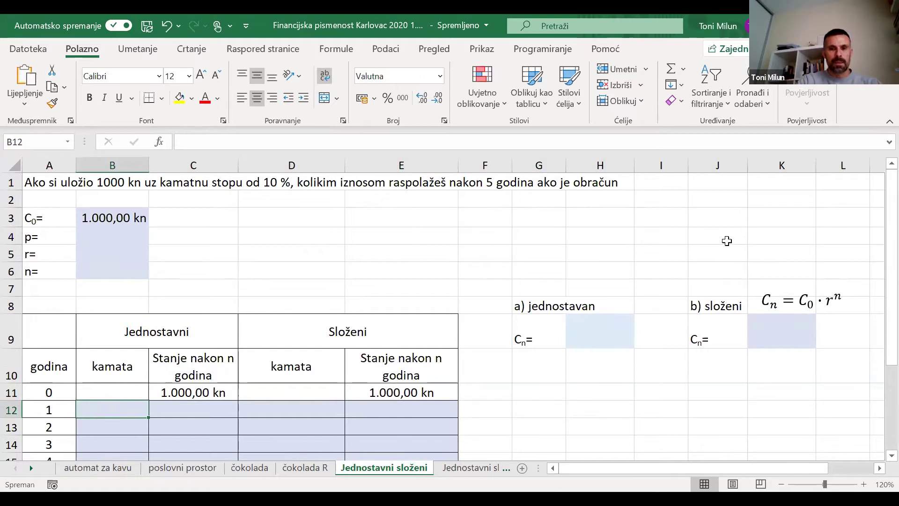
pyautogui.write('=10%')
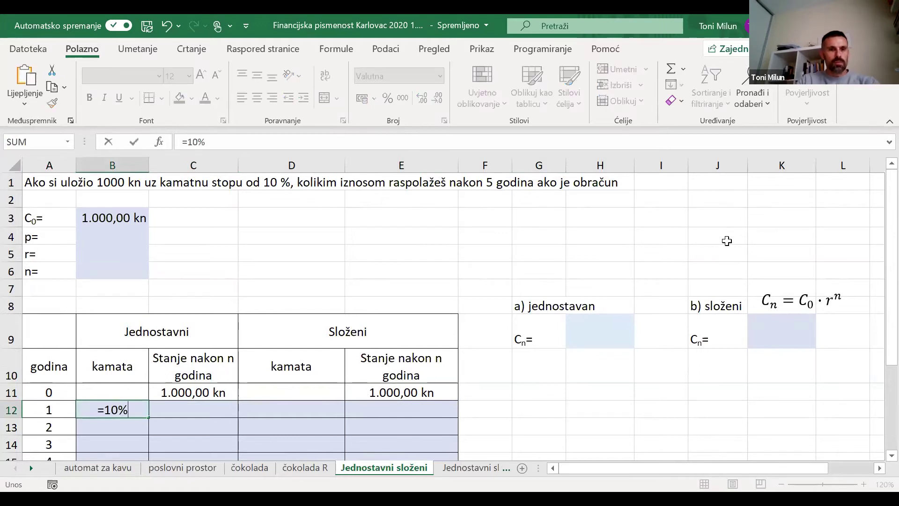
pyautogui.write('*')
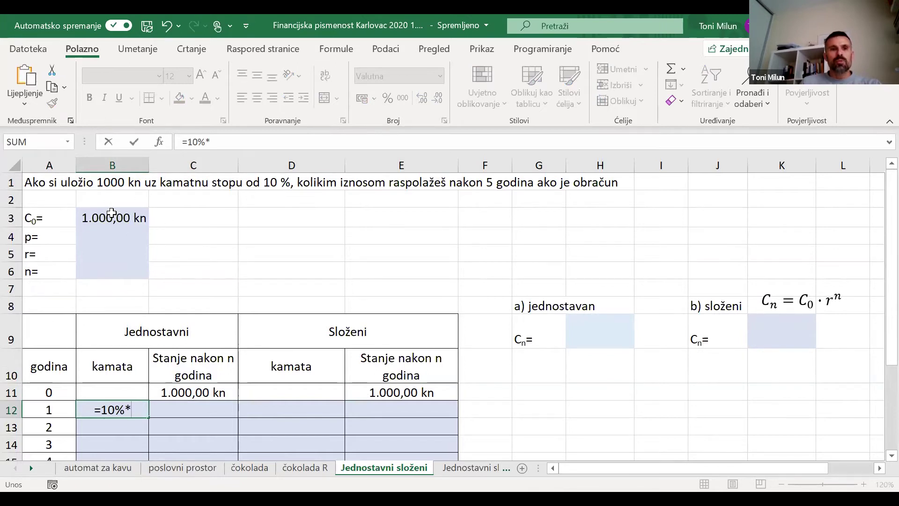
pyautogui.click(115, 215)
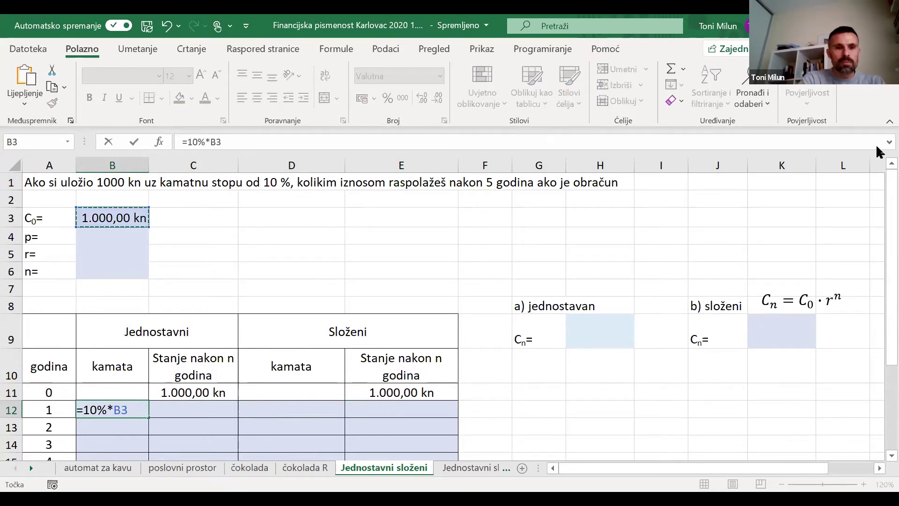
pyautogui.press('F4')
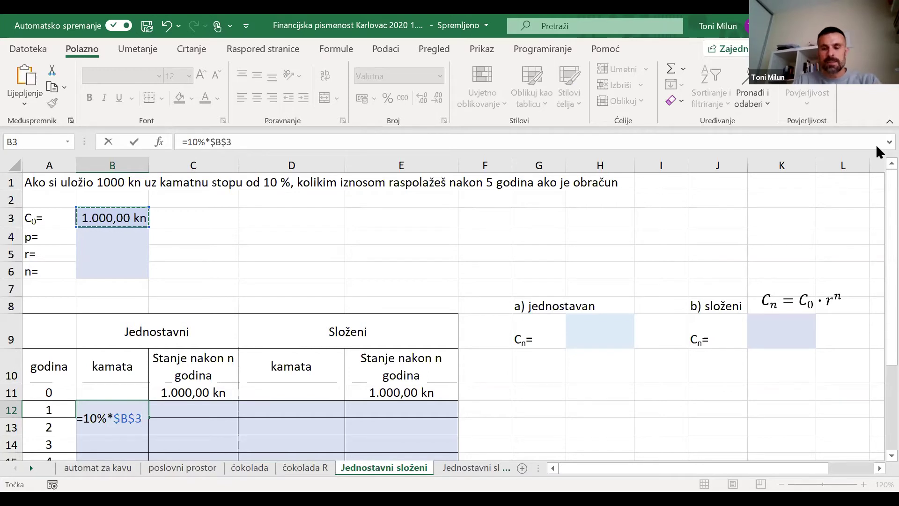
pyautogui.press('Return')
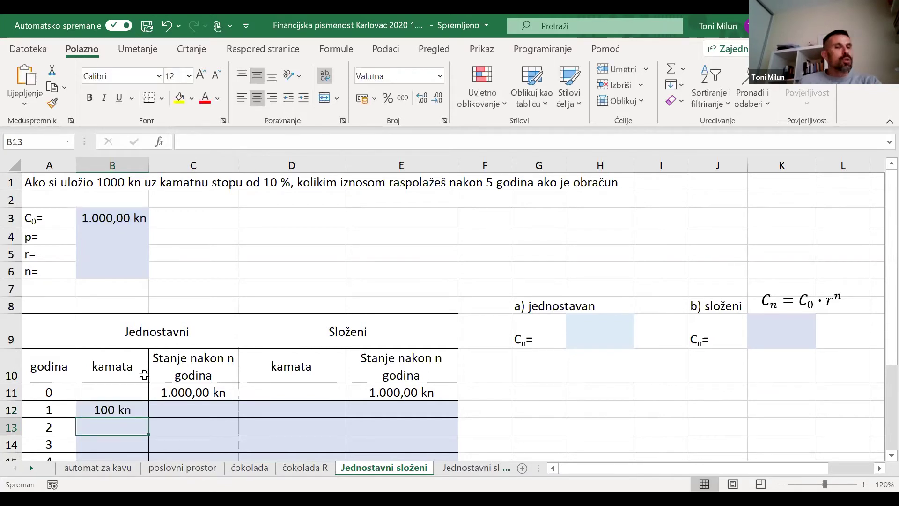
# Step: Calculate the year 1 simple-interest balance in C12 with the formula =C11+B12
pyautogui.click(164, 408)
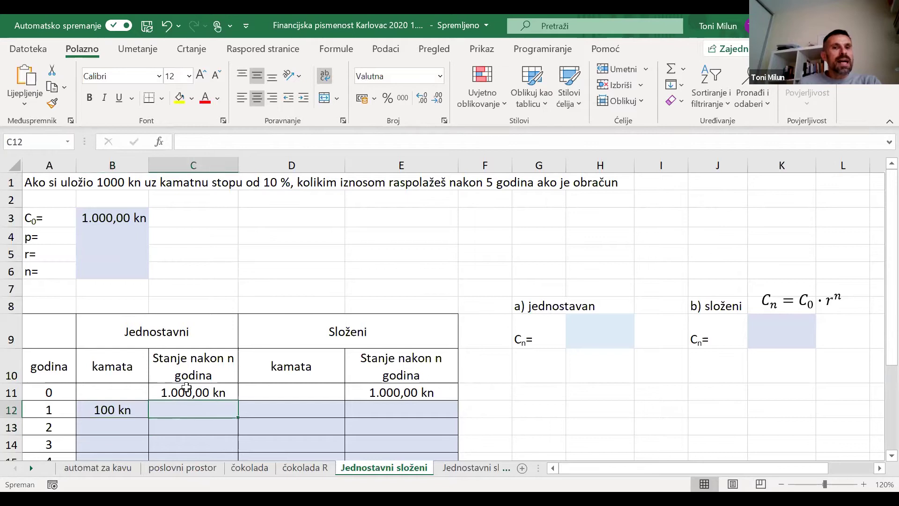
pyautogui.write('=')
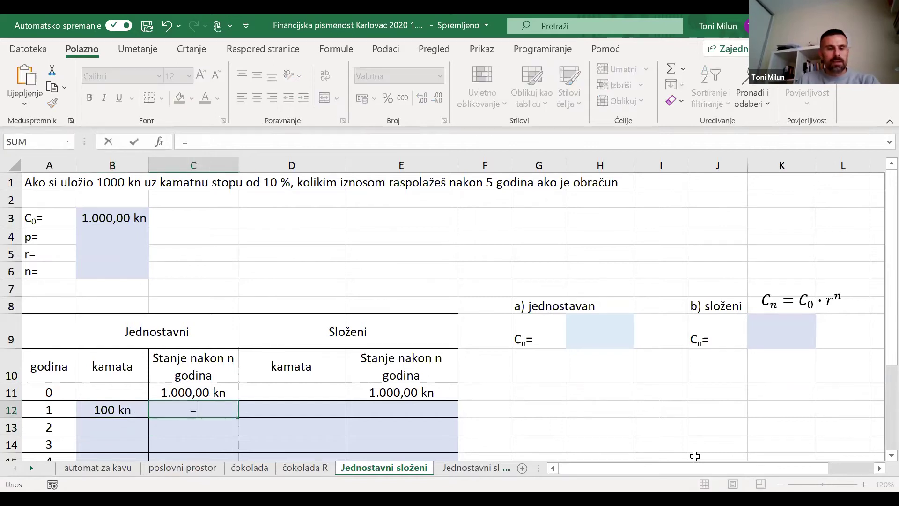
pyautogui.click(205, 389)
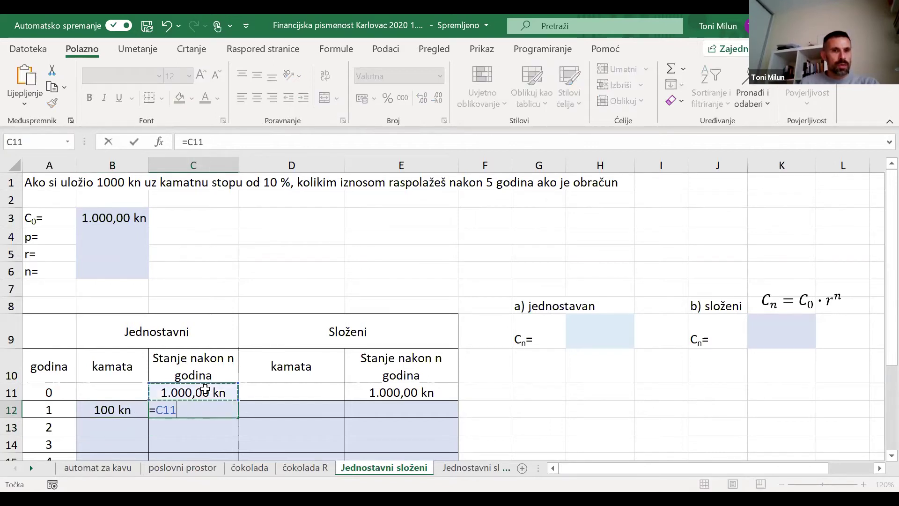
pyautogui.write('+')
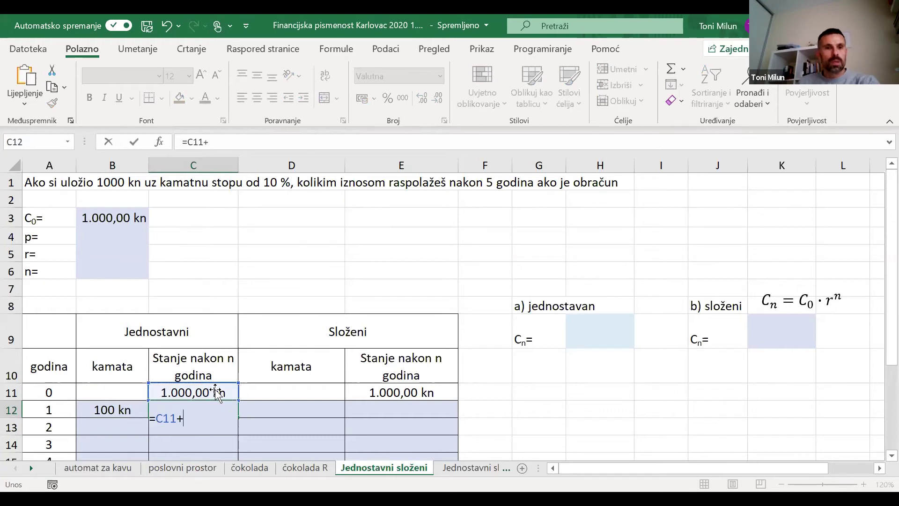
pyautogui.click(120, 406)
pyautogui.press('Return')
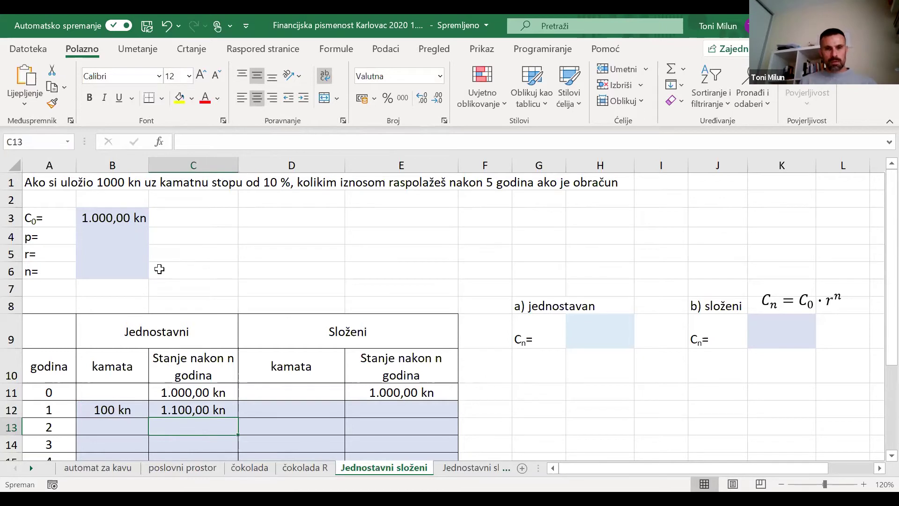
# Step: Calculate the year 1 compound interest in D12 with the formula =10%*E11
pyautogui.click(201, 394)
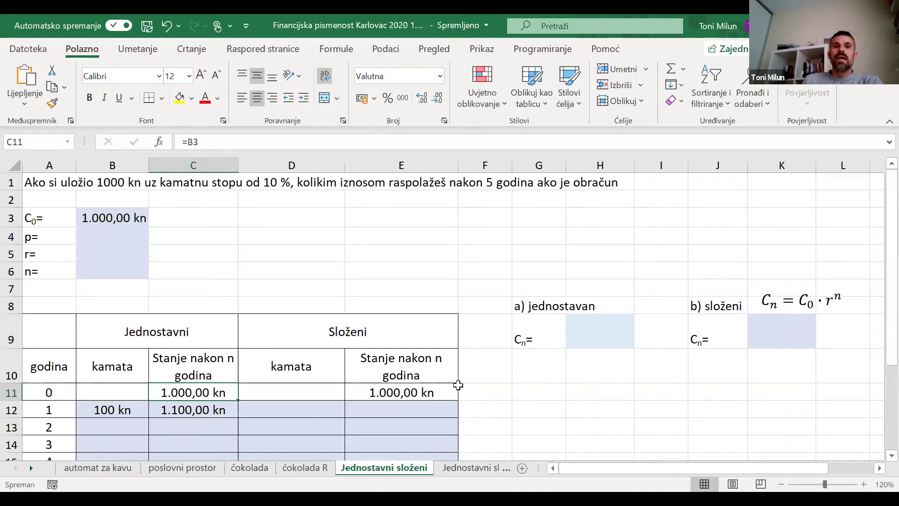
pyautogui.click(325, 408)
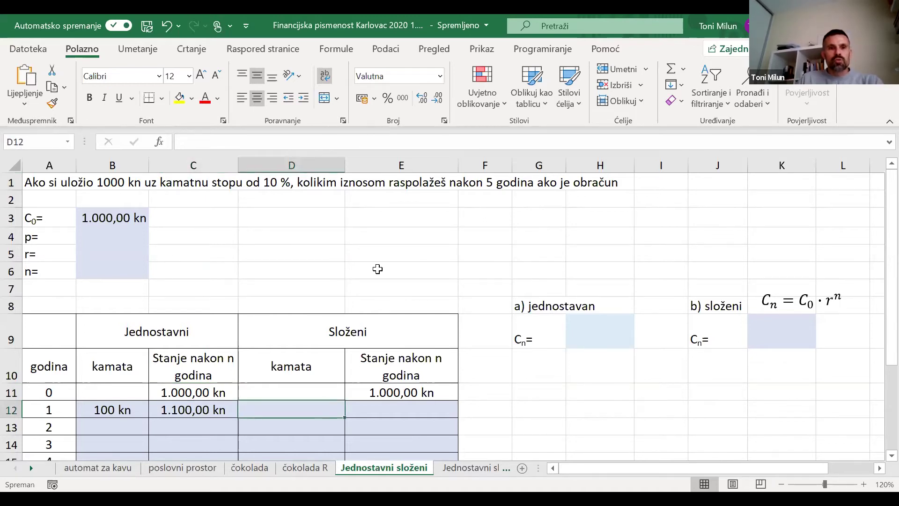
pyautogui.write('100')
pyautogui.press('BackSpace')
pyautogui.press('BackSpace')
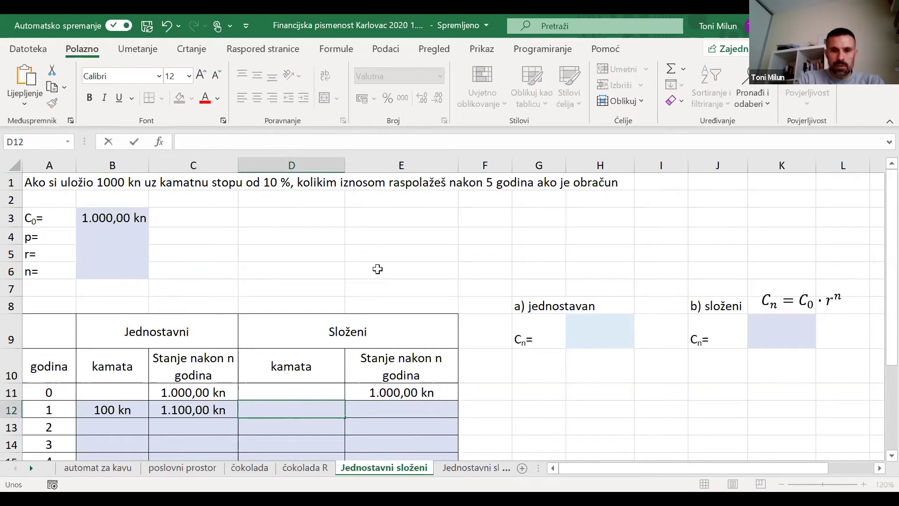
pyautogui.write('=10%*')
pyautogui.click(403, 390)
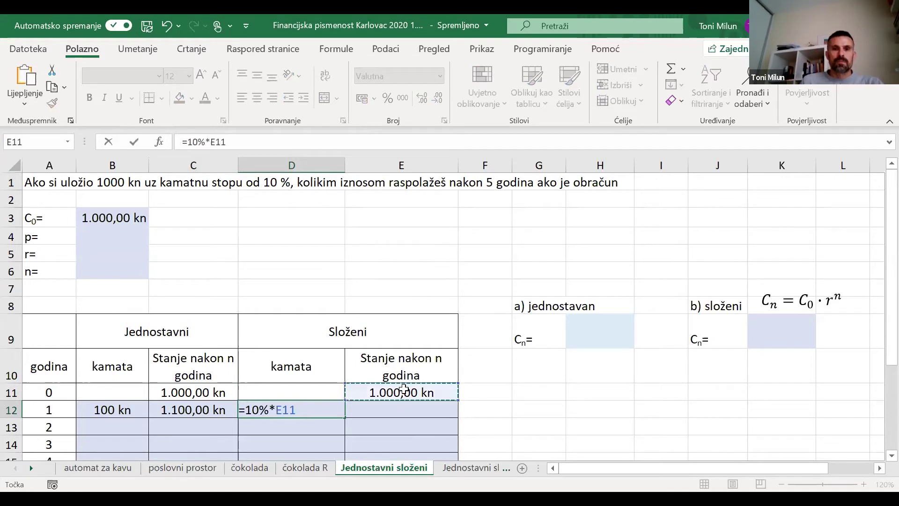
pyautogui.press('Tab')
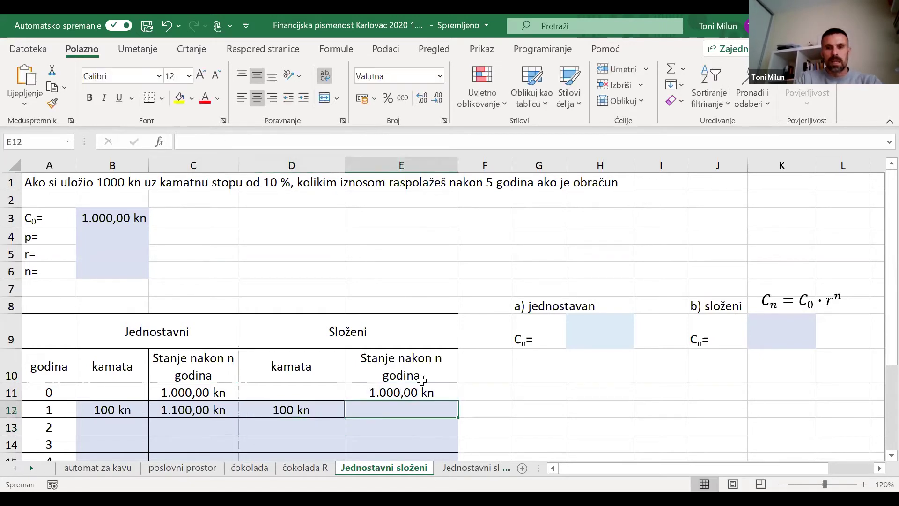
# Step: Calculate the year 1 compound-interest balance in E12 with the formula =E11+D12
pyautogui.write('=')
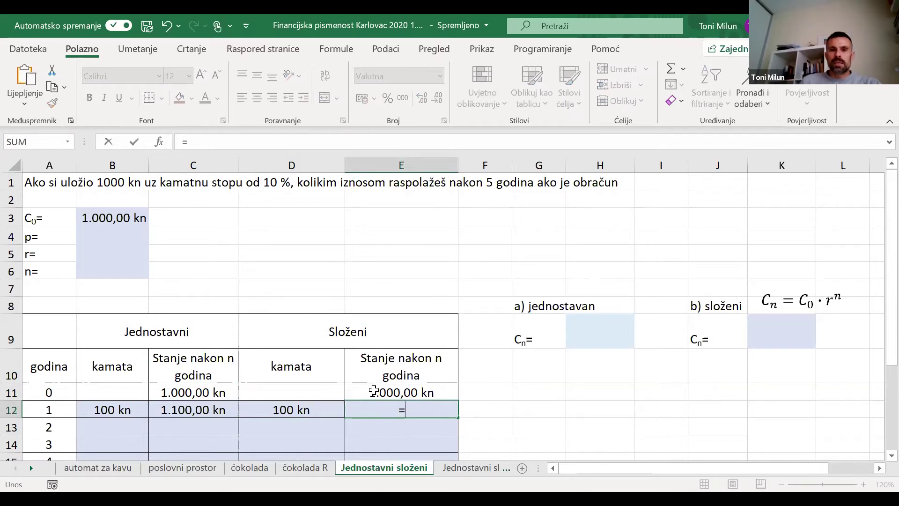
pyautogui.click(397, 393)
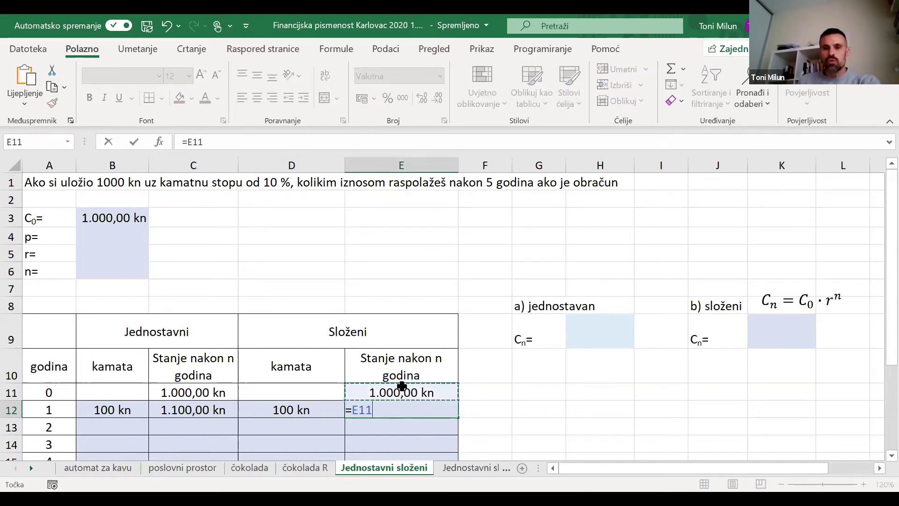
pyautogui.write('+')
pyautogui.click(302, 407)
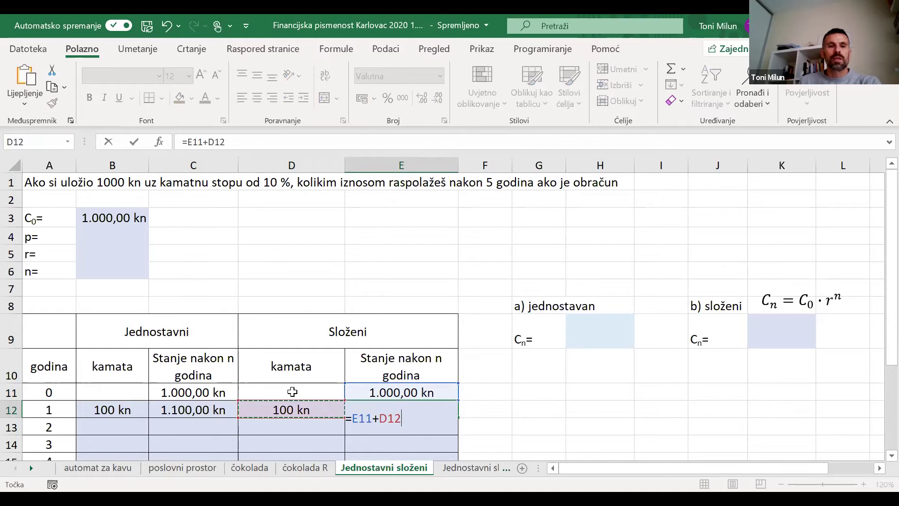
pyautogui.press('Return')
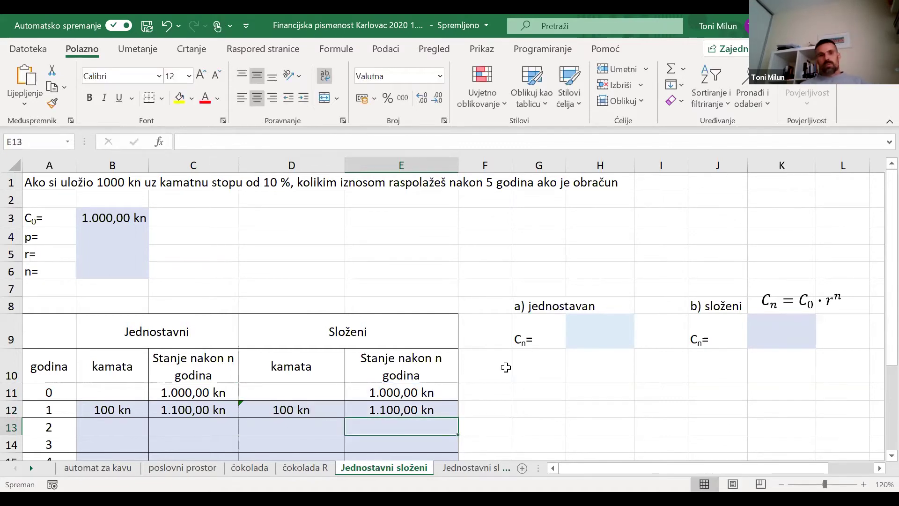
# Step: Compare the Jednostavni and Složeni sections, examining which balance each method uses as the base for year 2 interest
pyautogui.click(156, 327)
pyautogui.click(339, 332)
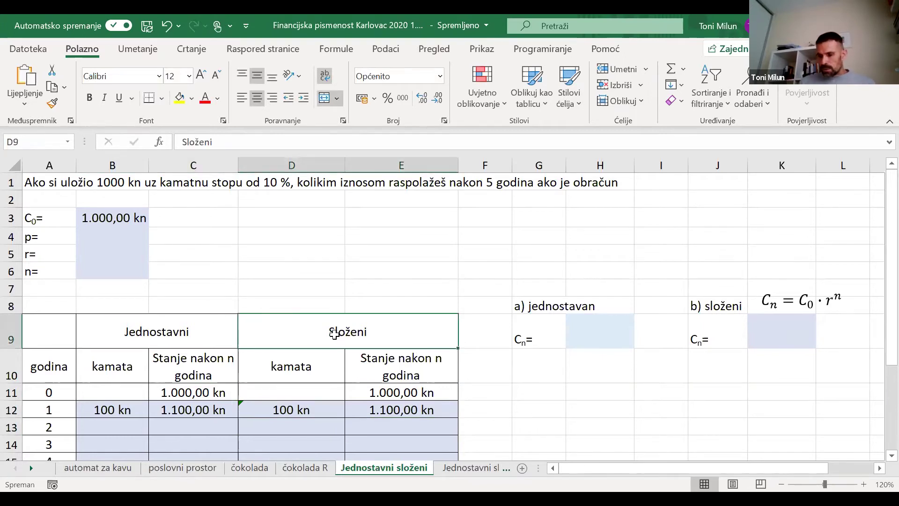
pyautogui.click(152, 335)
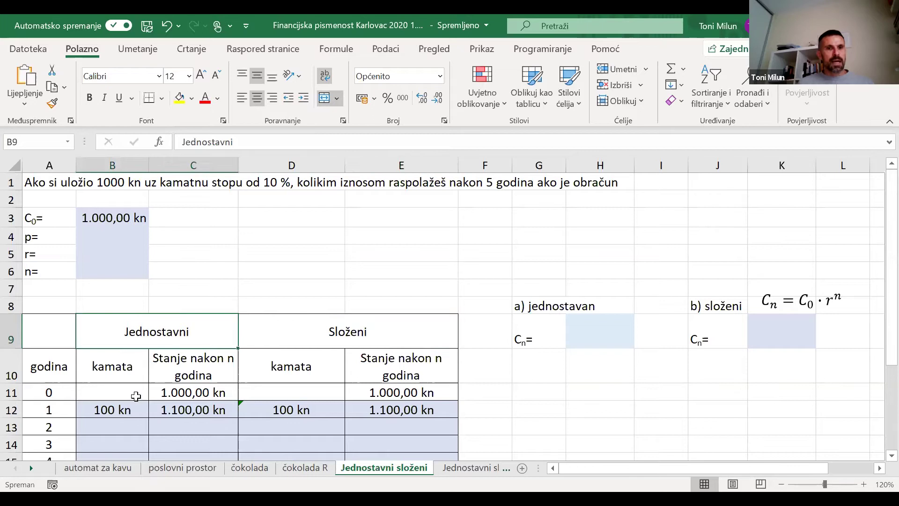
pyautogui.click(90, 425)
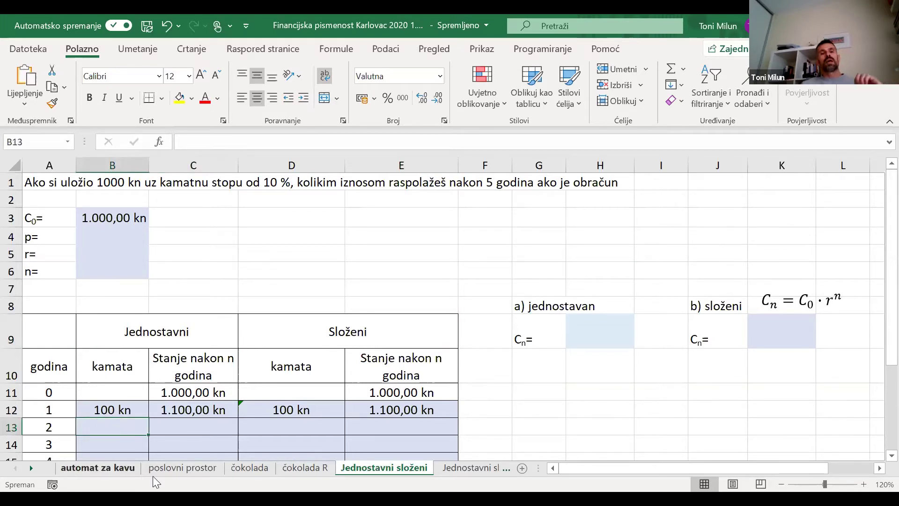
pyautogui.click(183, 393)
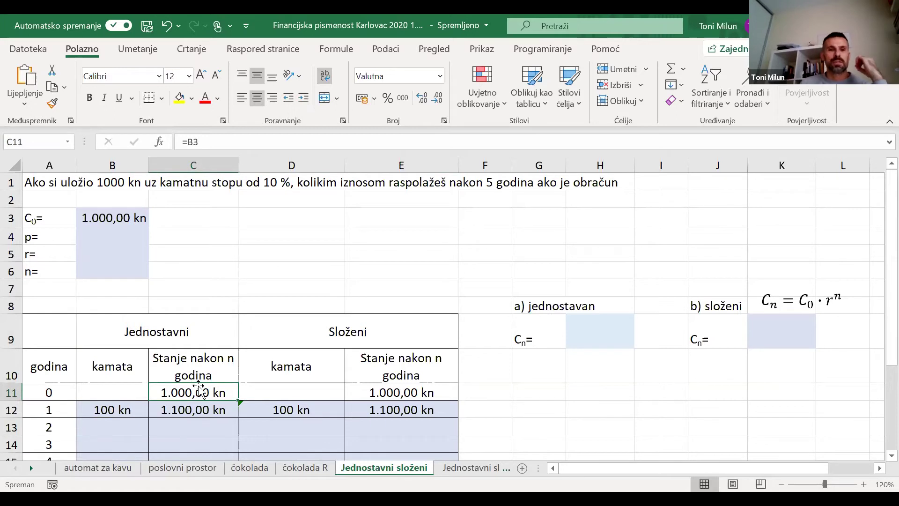
pyautogui.click(308, 425)
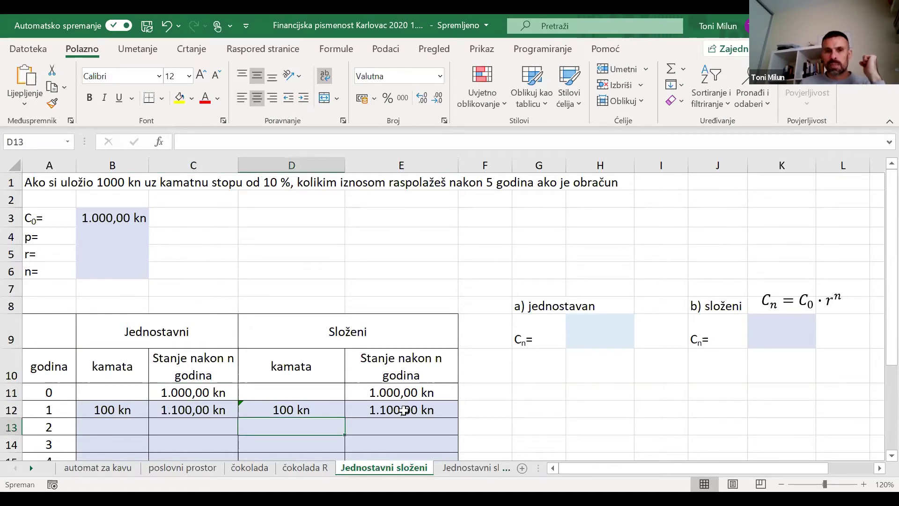
# Step: Calculate the year 2 simple interest in B13 with the formula =10%*$C$11
pyautogui.click(110, 424)
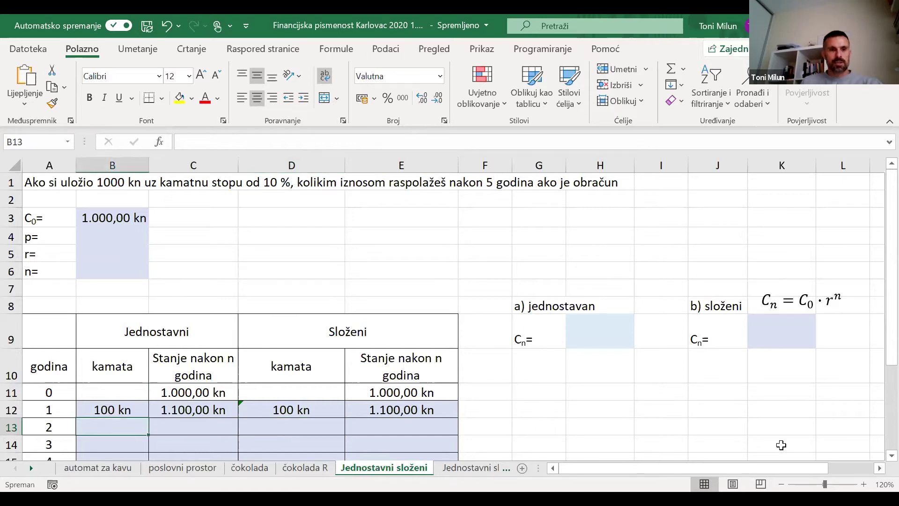
pyautogui.write('=10')
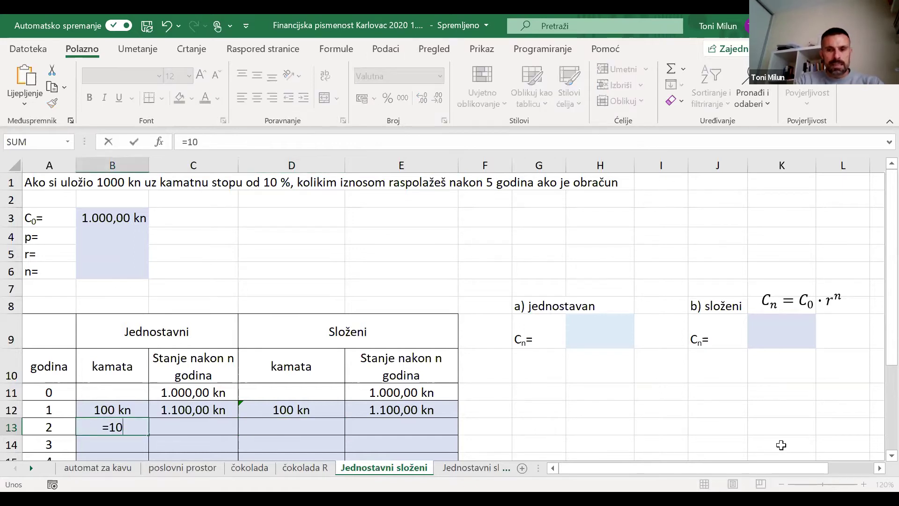
pyautogui.write('%*')
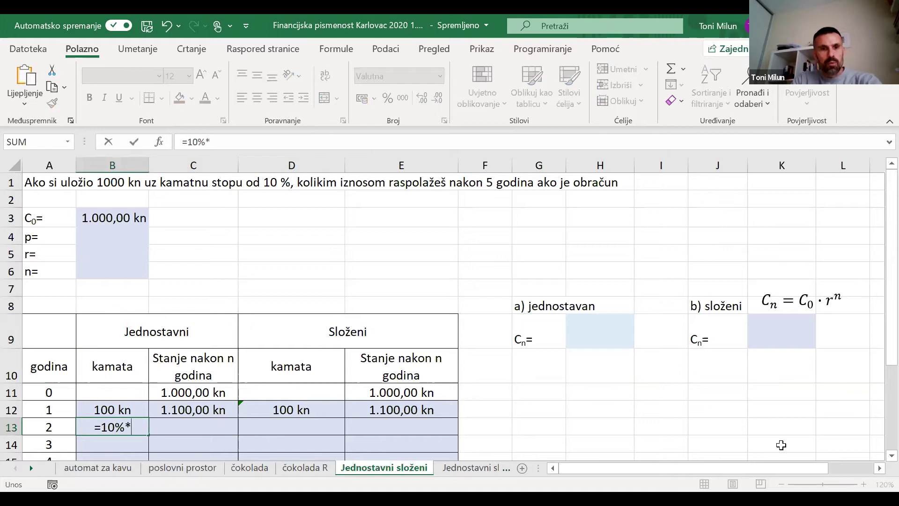
pyautogui.click(204, 390)
pyautogui.press('F4')
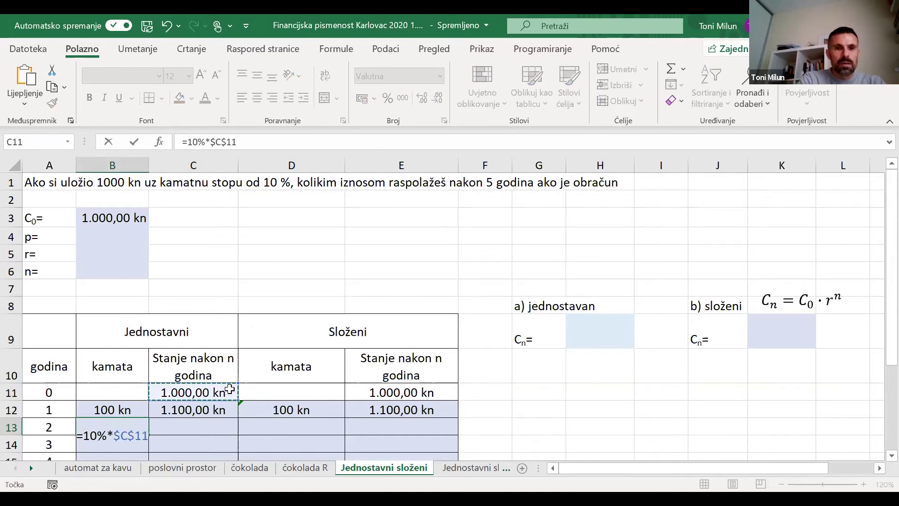
pyautogui.press('Return')
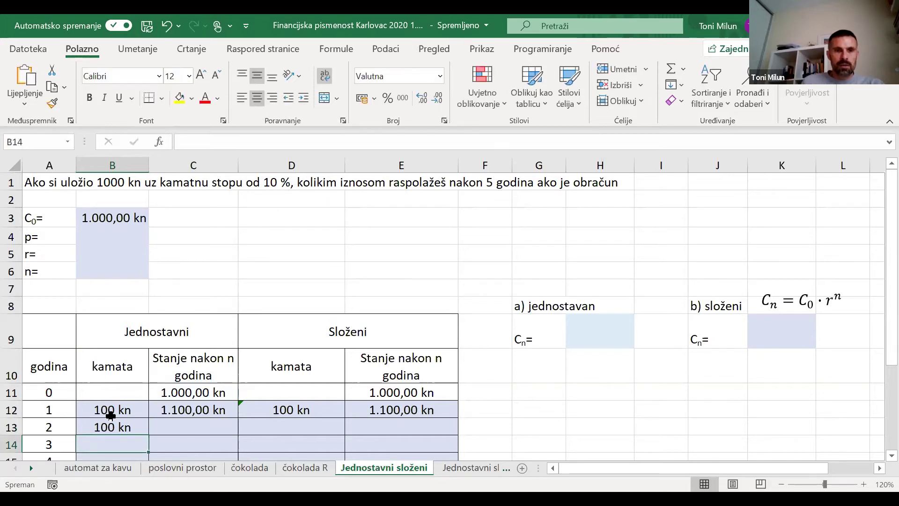
pyautogui.click(125, 429)
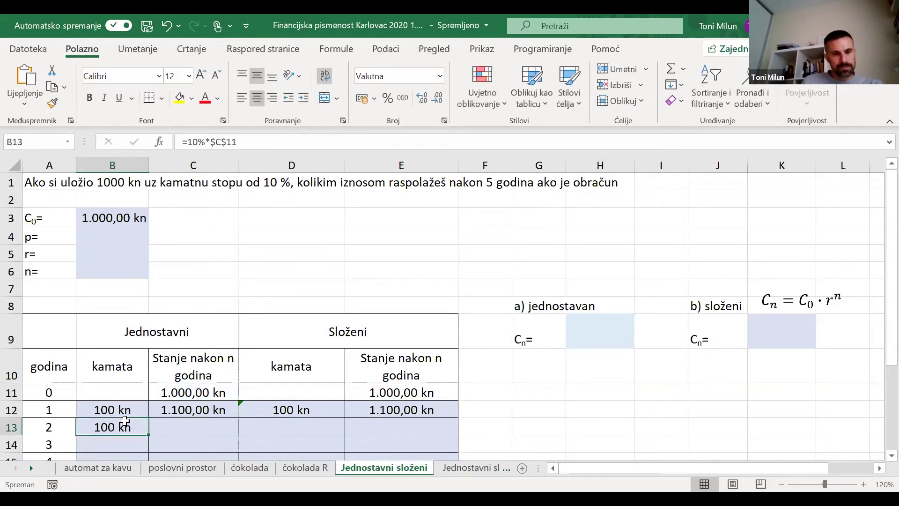
# Step: Enter =C12+B13 in C13 for the year 2 balance and fill the B13:C13 formulas down through year 5 in row 16
pyautogui.click(160, 429)
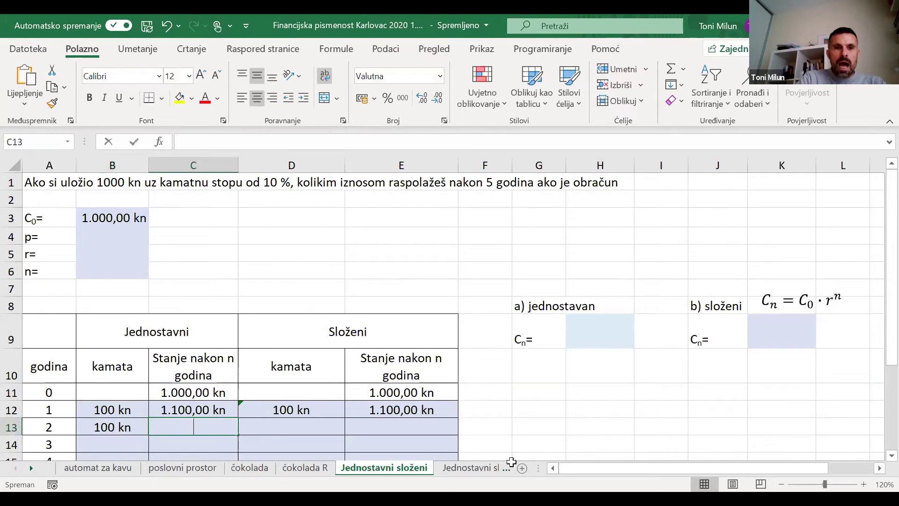
pyautogui.write('=')
pyautogui.click(183, 410)
pyautogui.write('+')
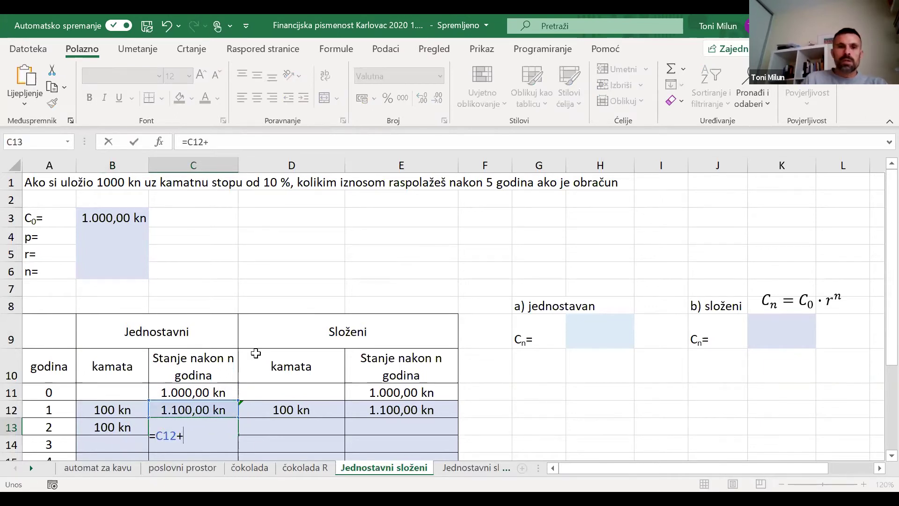
pyautogui.click(109, 425)
pyautogui.press('Return')
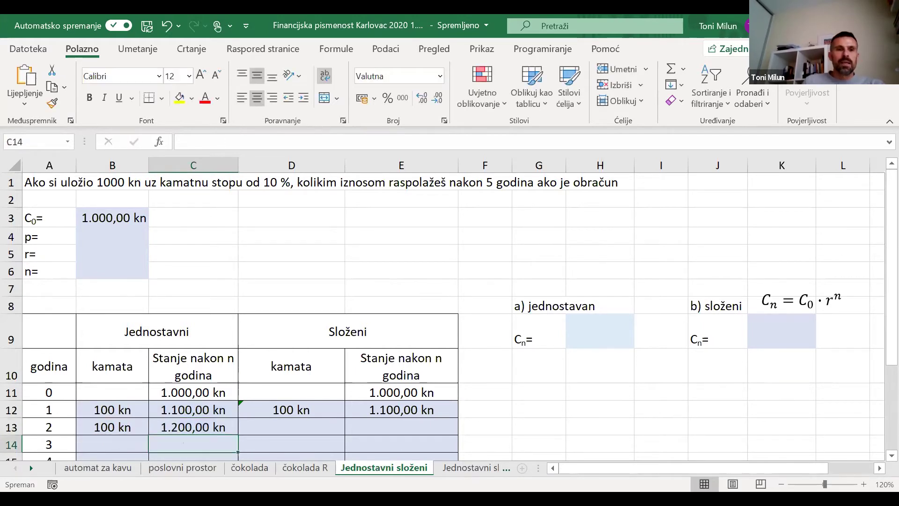
pyautogui.moveTo(95, 426); pyautogui.dragTo(167, 430)
pyautogui.moveTo(105, 426); pyautogui.dragTo(220, 431)
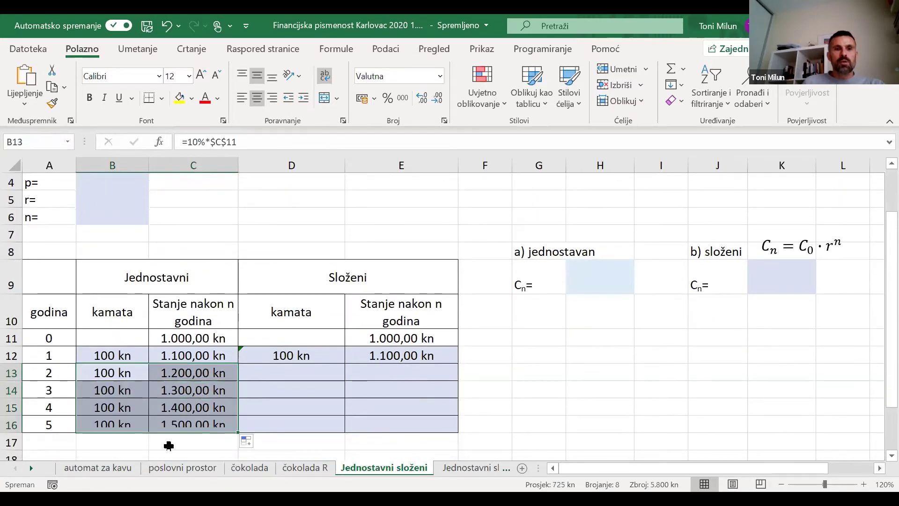
pyautogui.click(186, 425)
pyautogui.moveTo(119, 338); pyautogui.dragTo(124, 420)
pyautogui.click(100, 358)
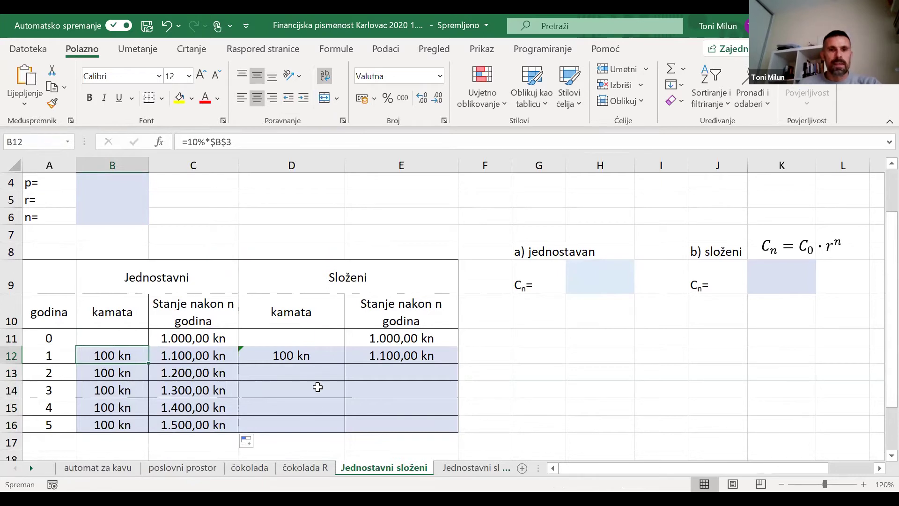
# Step: Calculate the year 2 compound interest in D13 with the formula =10%*E12
pyautogui.moveTo(311, 373); pyautogui.dragTo(403, 373)
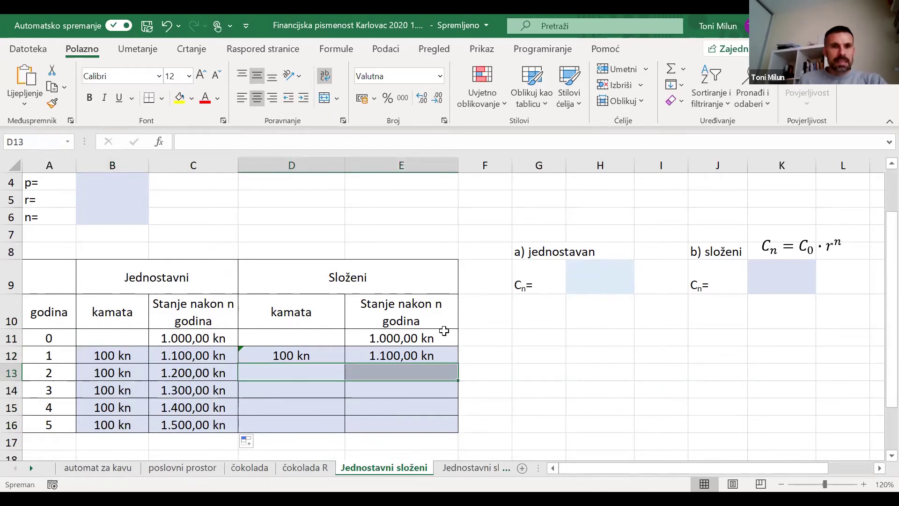
pyautogui.click(315, 374)
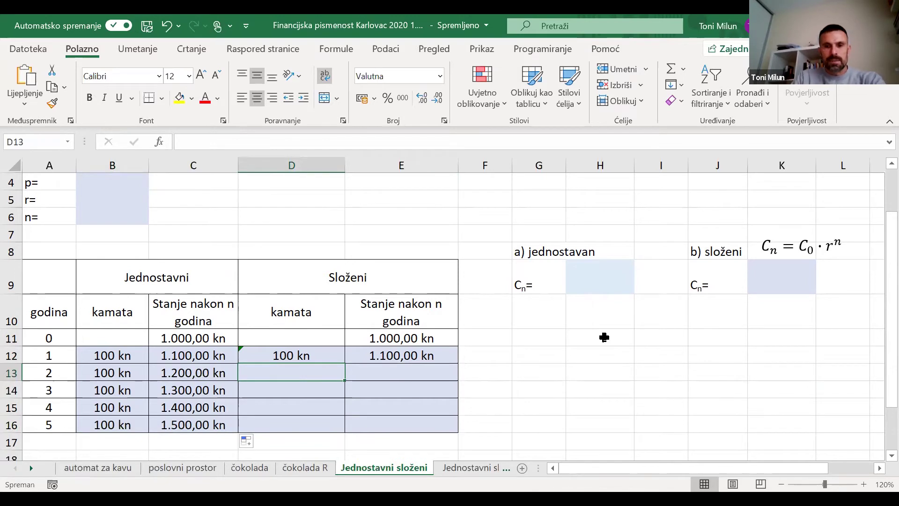
pyautogui.write('=10%*')
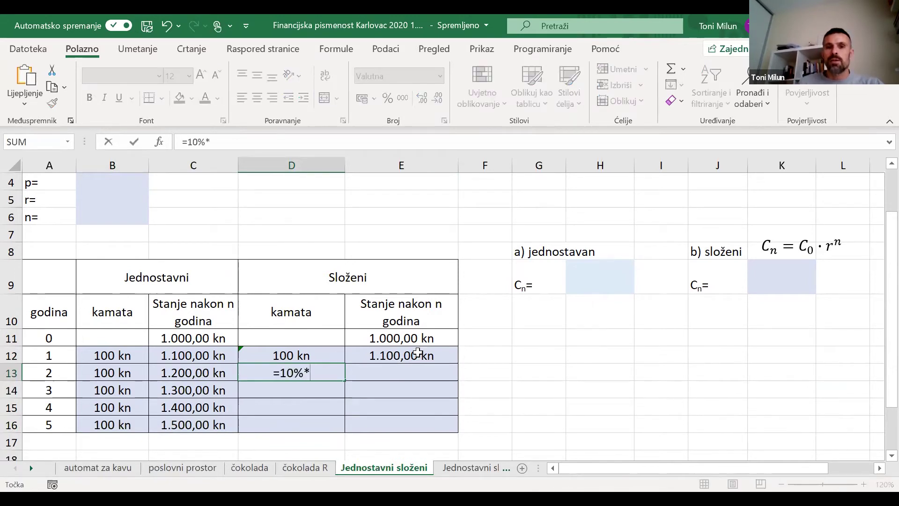
pyautogui.click(395, 357)
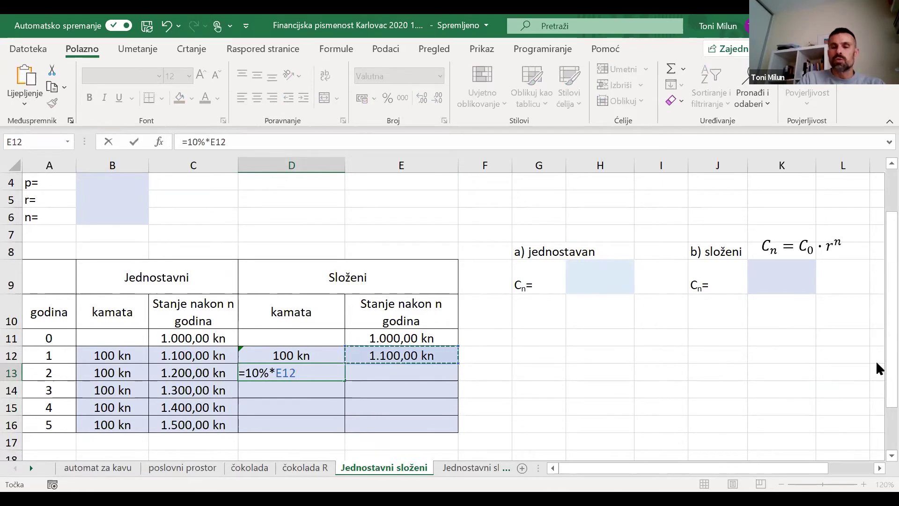
pyautogui.press('Return')
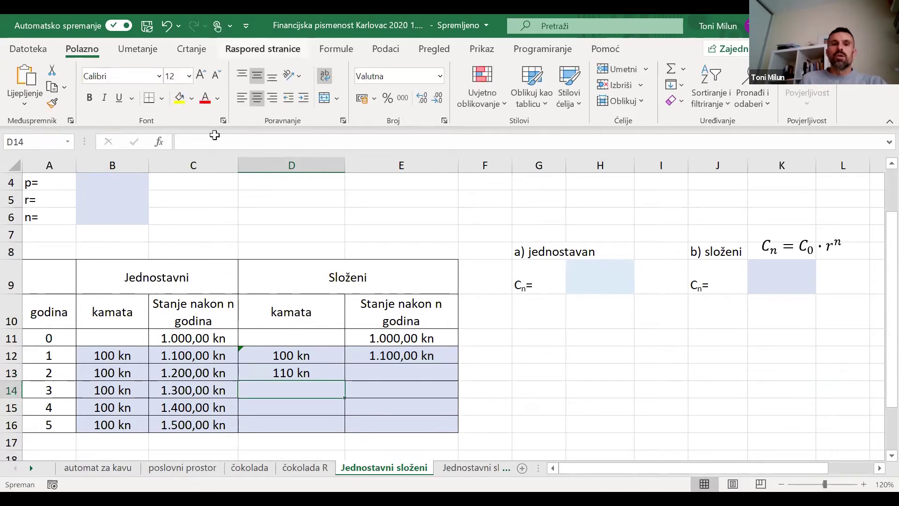
# Step: Calculate the year 2 compound-interest balance in E13 with the formula =E12+D13
pyautogui.click(392, 376)
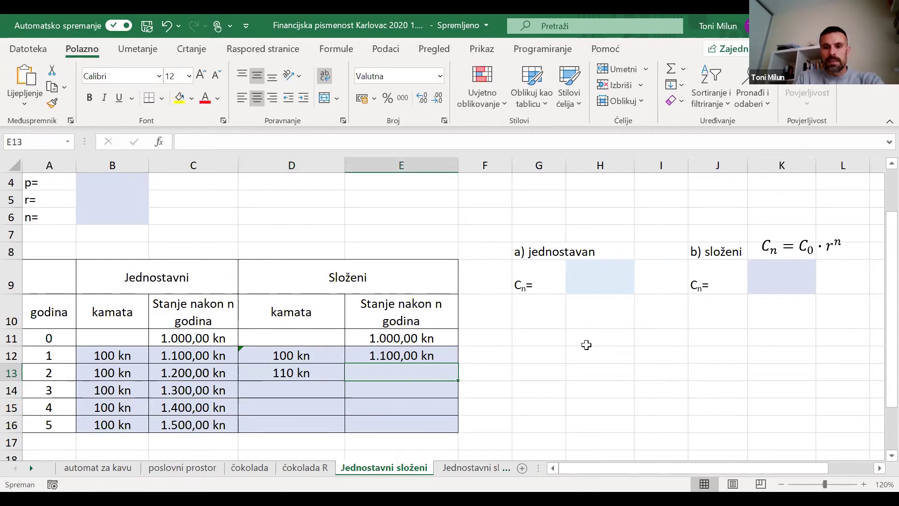
pyautogui.write('=')
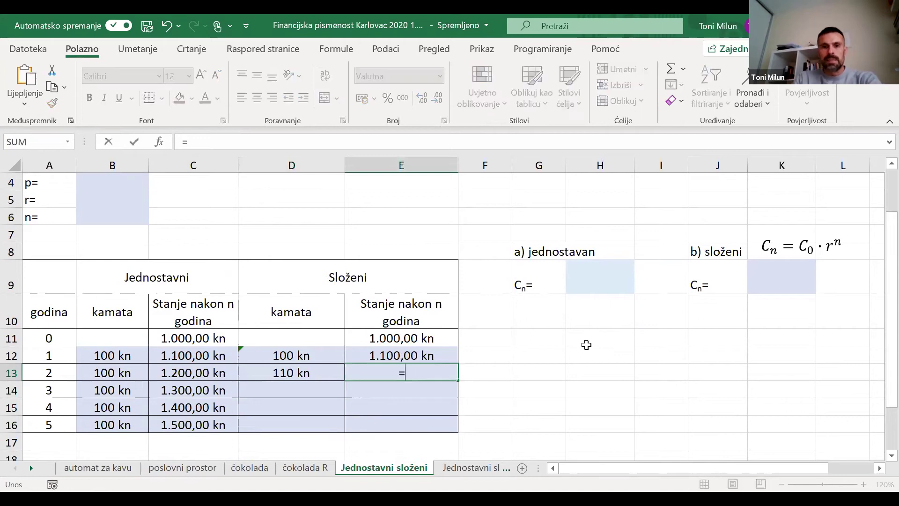
pyautogui.click(404, 357)
pyautogui.write('+')
pyautogui.click(294, 378)
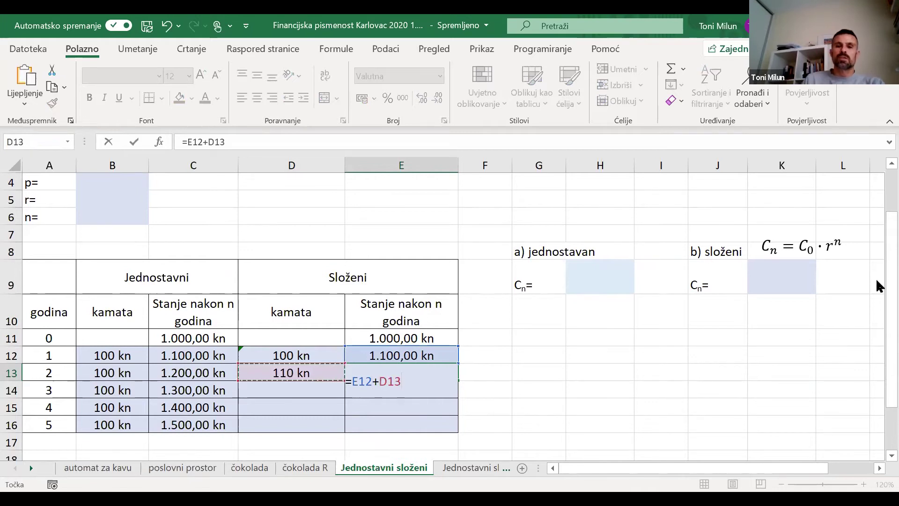
pyautogui.press('Return')
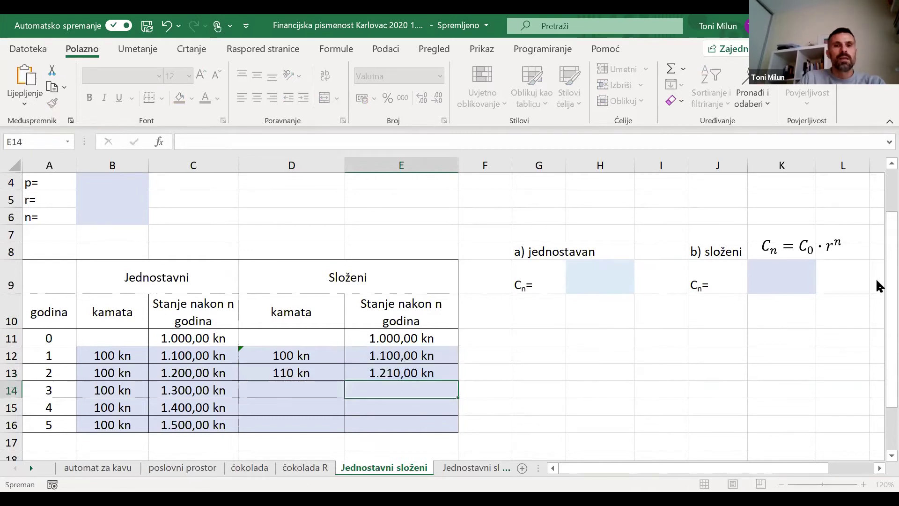
# Step: Fill the compound interest and balance formulas from D13:E13 down through year 5 in row 16
pyautogui.click(92, 373)
pyautogui.click(296, 373)
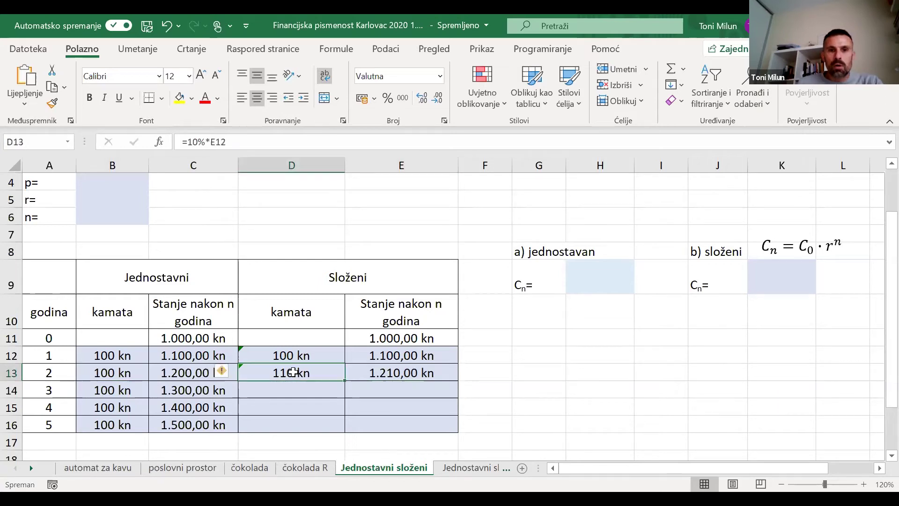
pyautogui.moveTo(300, 372); pyautogui.dragTo(375, 372)
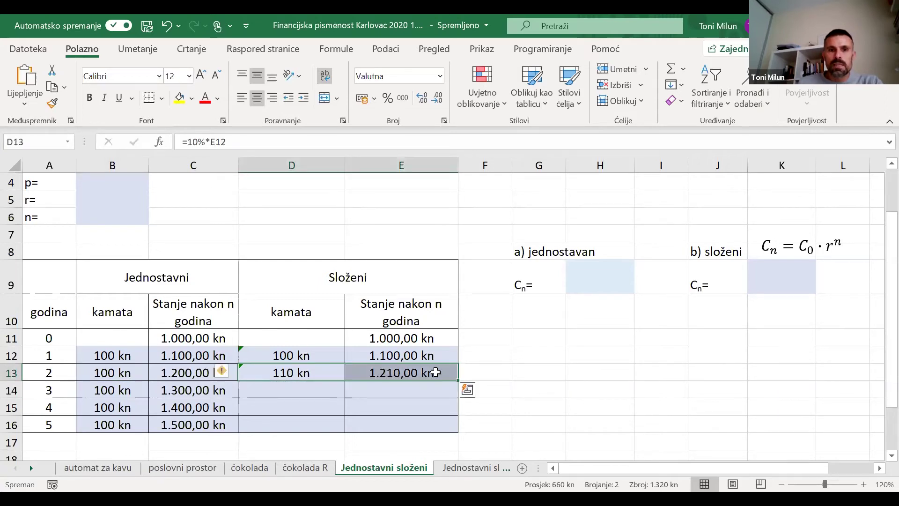
pyautogui.doubleClick(459, 380)
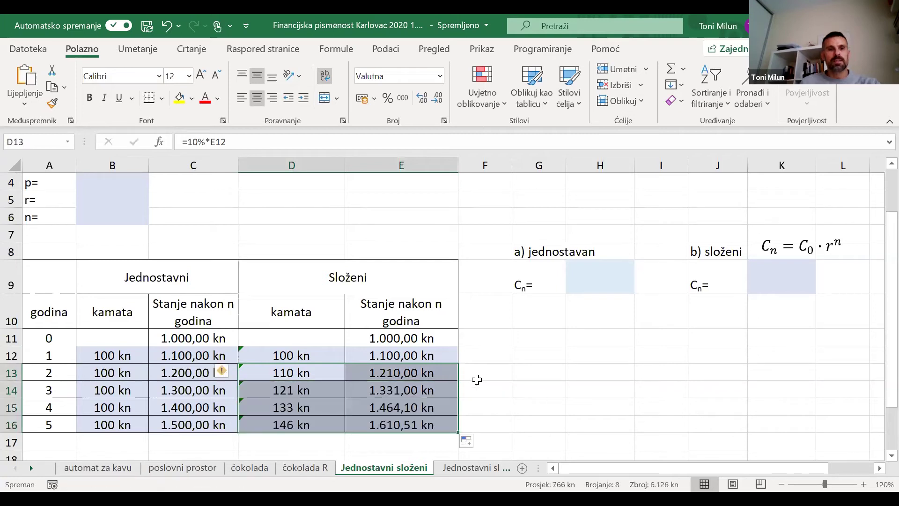
# Step: Highlight the year 5 balances of both methods, C16 and E16, with a yellow fill
pyautogui.click(46, 419)
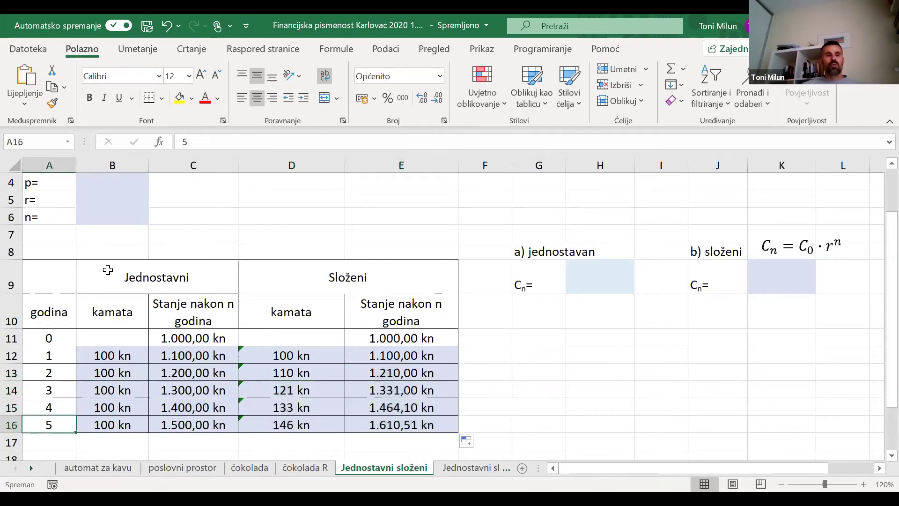
pyautogui.click(176, 427)
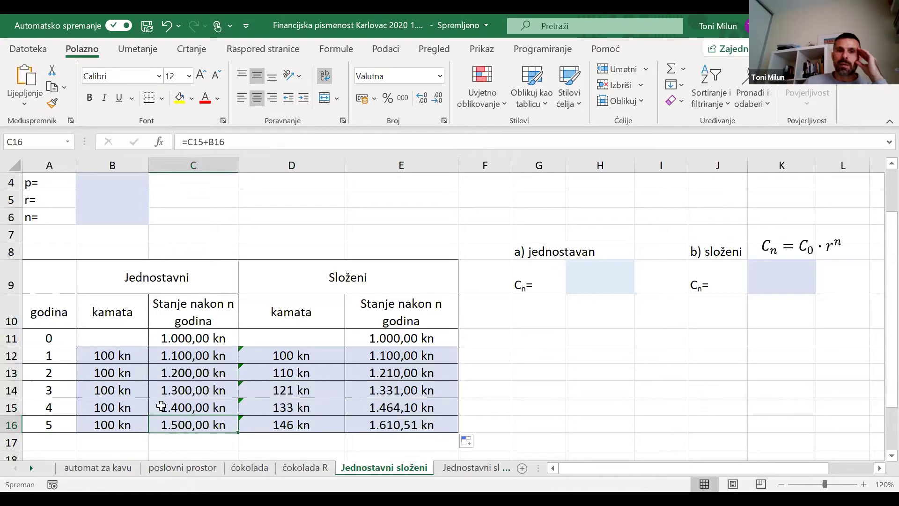
pyautogui.click(396, 428)
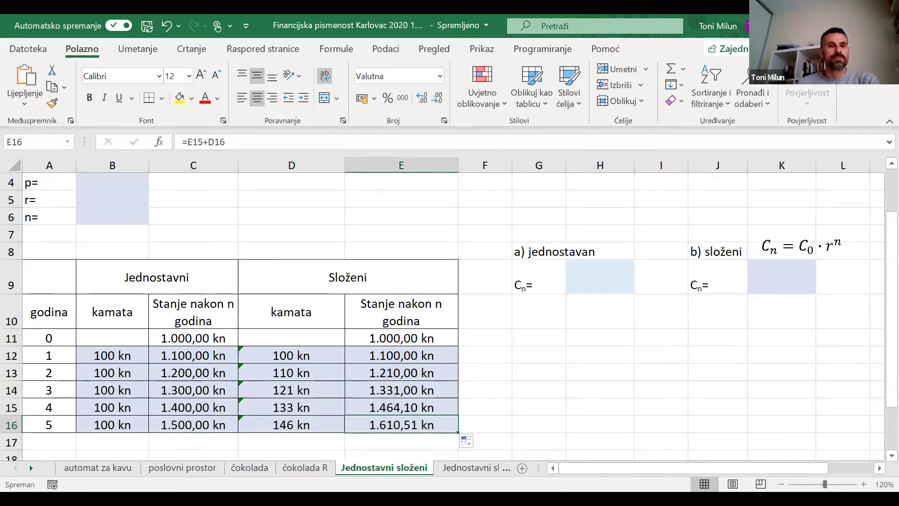
pyautogui.click(172, 424)
pyautogui.click(178, 98)
pyautogui.click(408, 422)
pyautogui.click(179, 98)
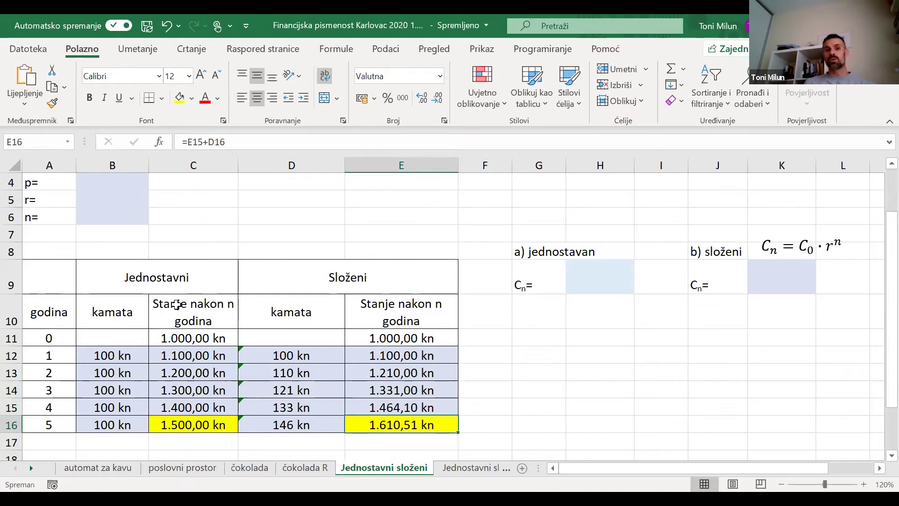
# Step: Review the task's starting amount and rate against the year 1 interest and balance formulas in the Jednostavni section
pyautogui.click(186, 280)
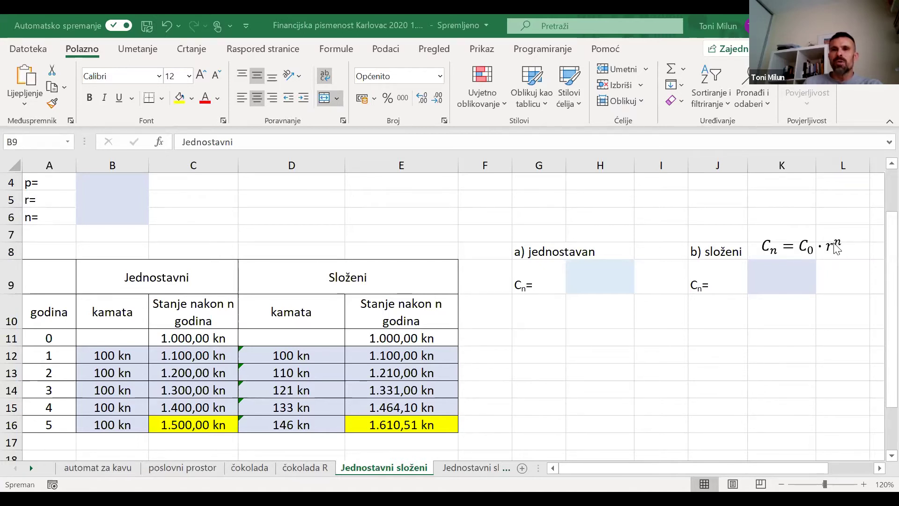
pyautogui.scroll(1, 727, 316)
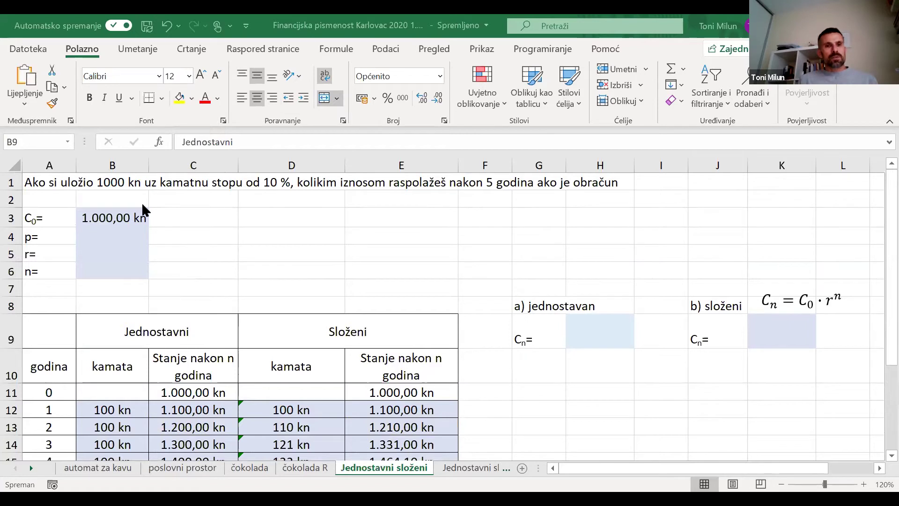
pyautogui.click(296, 217)
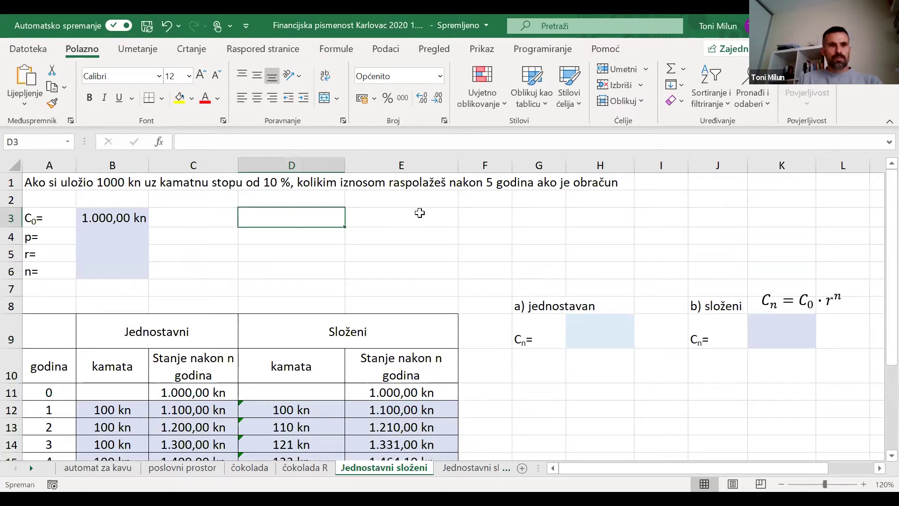
pyautogui.scroll(-1, 220, 359)
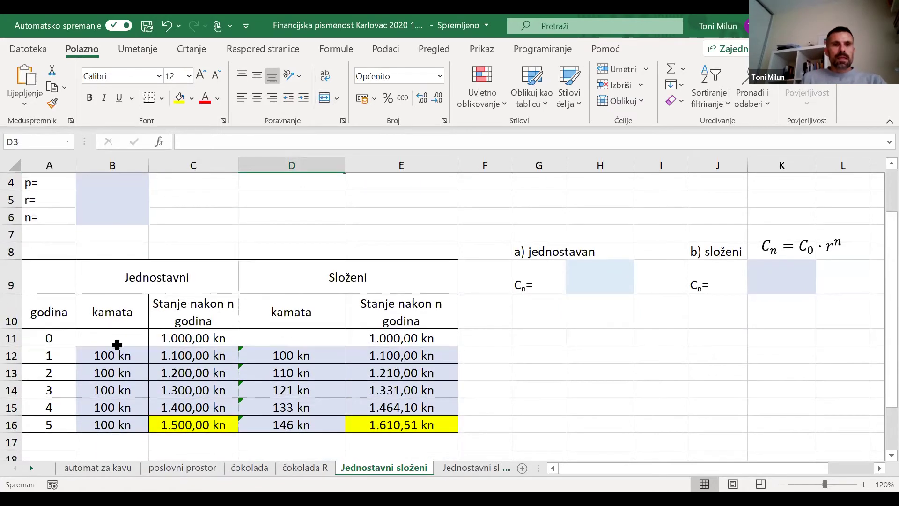
pyautogui.click(123, 361)
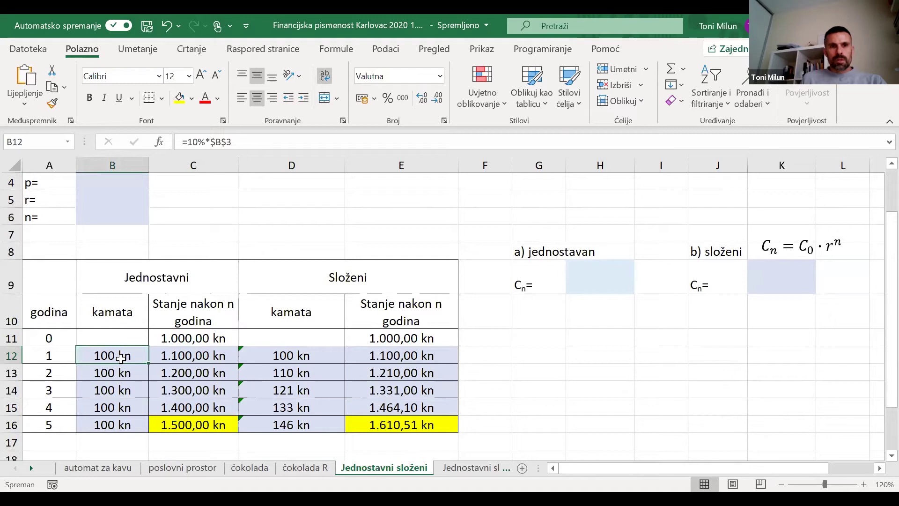
pyautogui.click(182, 354)
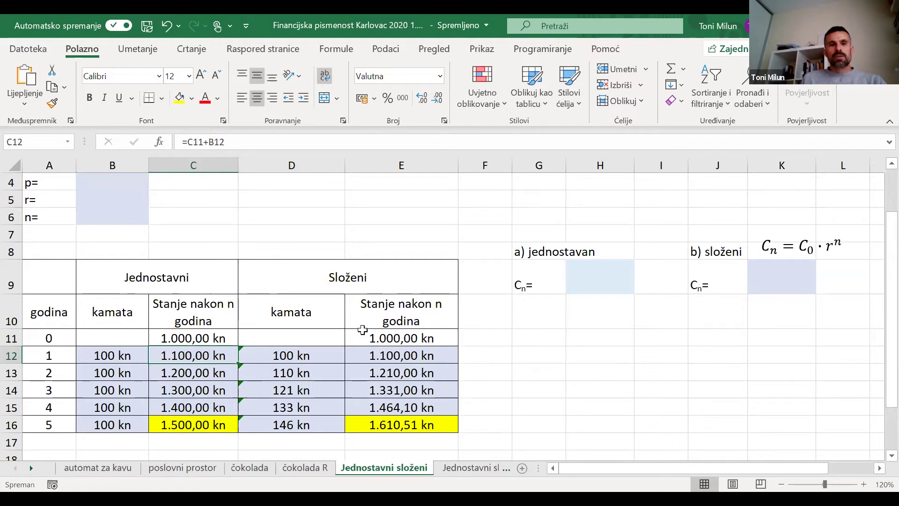
pyautogui.scroll(1, 363, 327)
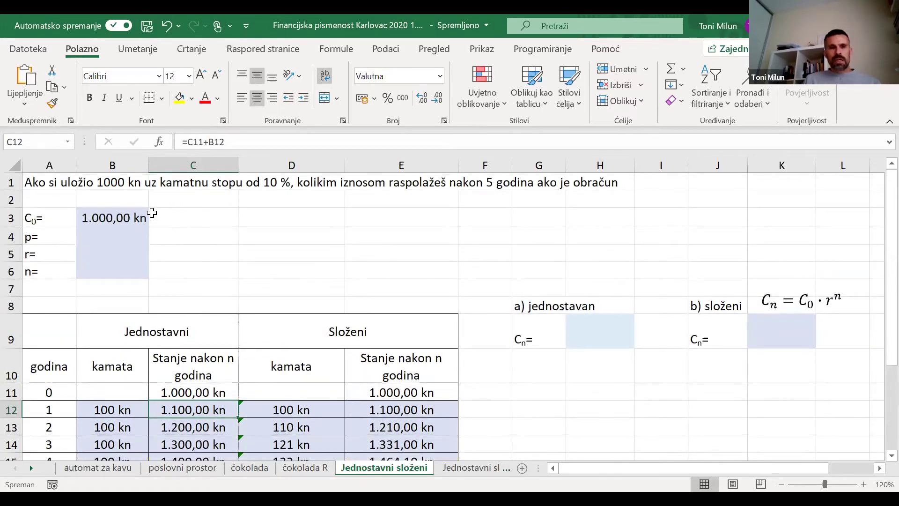
# Step: Highlight the year 1 simple interest in B12 and balance in C12 with a yellow fill
pyautogui.click(120, 410)
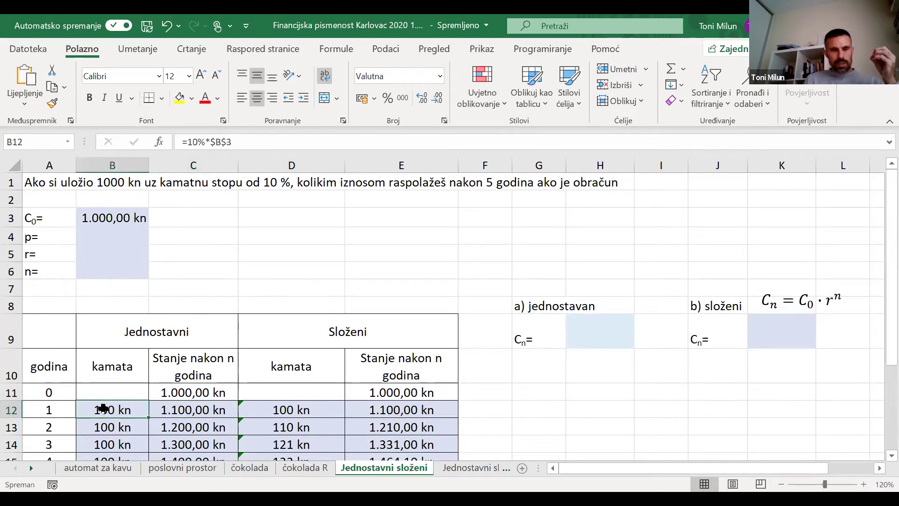
pyautogui.doubleClick(103, 408)
pyautogui.press('Return')
pyautogui.click(113, 411)
pyautogui.click(184, 103)
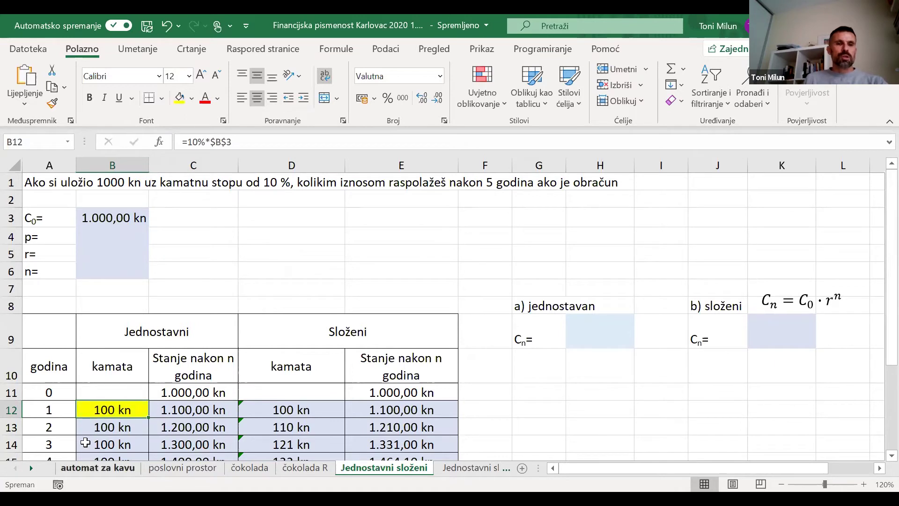
pyautogui.click(169, 412)
pyautogui.click(179, 98)
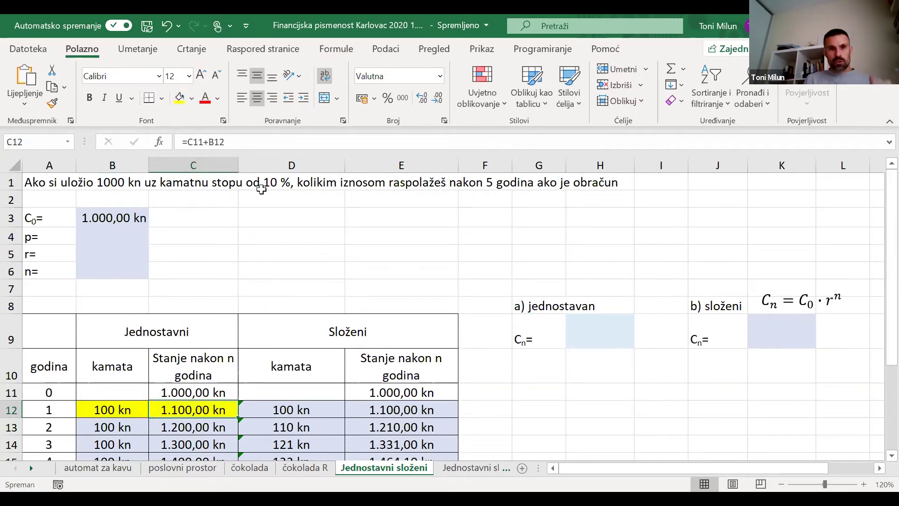
# Step: Enter the rate 10% in D3 and the growth factor 1,10 beside it in E3
pyautogui.click(274, 214)
pyautogui.write('10%')
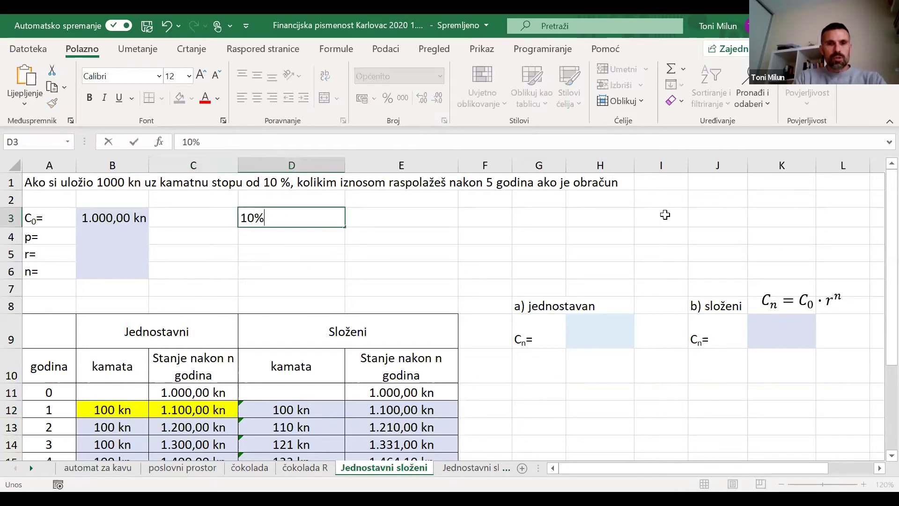
pyautogui.press('Return')
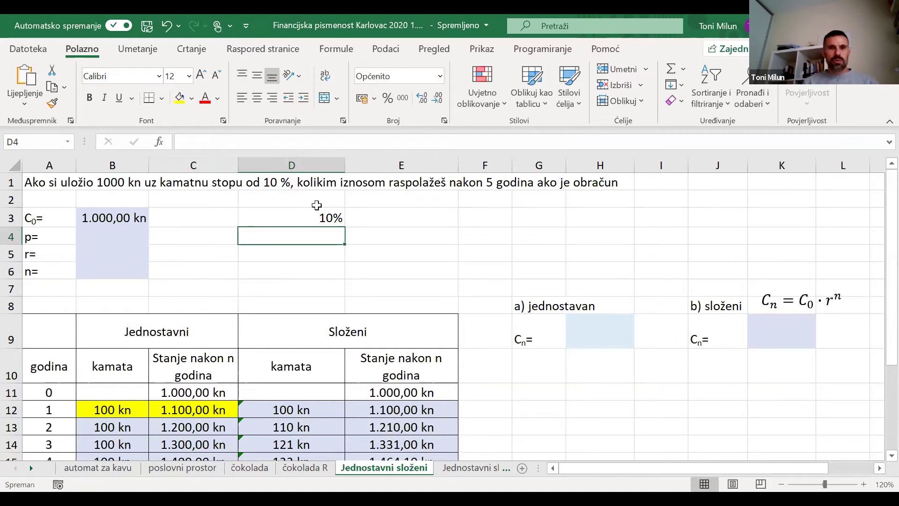
pyautogui.click(385, 213)
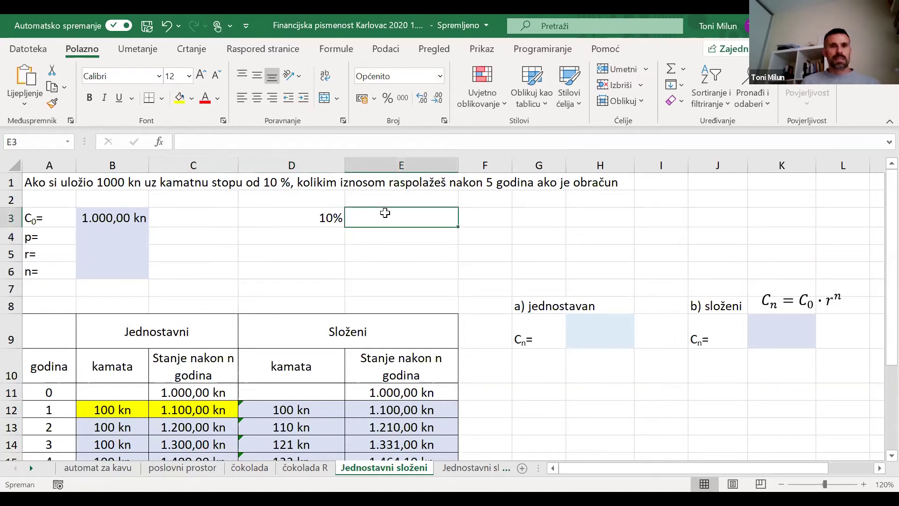
pyautogui.write('1,10')
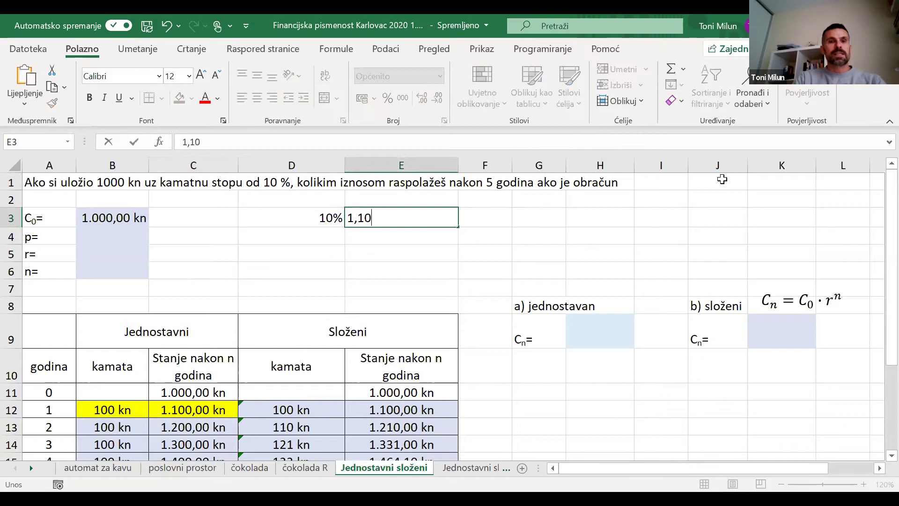
pyautogui.press('Return')
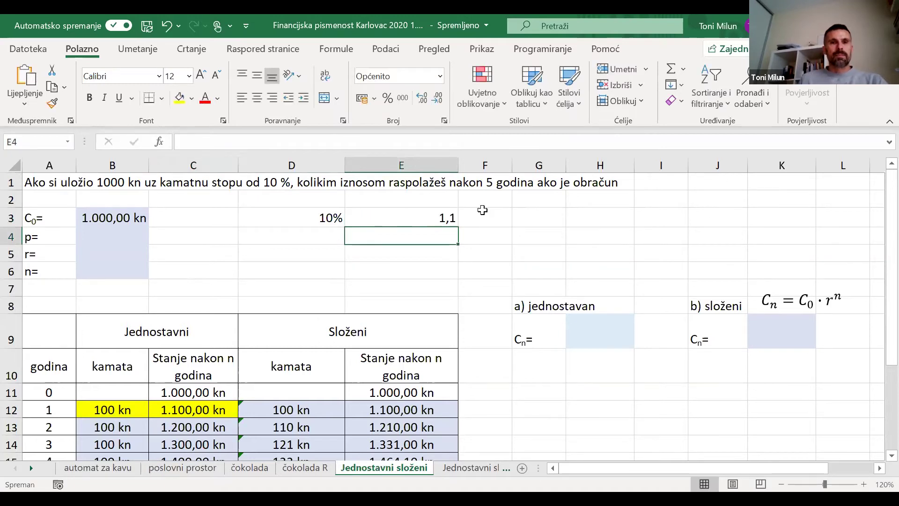
# Step: Calculate the balance after one year in F3 as =B3*E3, the starting amount times the growth factor
pyautogui.click(497, 216)
pyautogui.write('=')
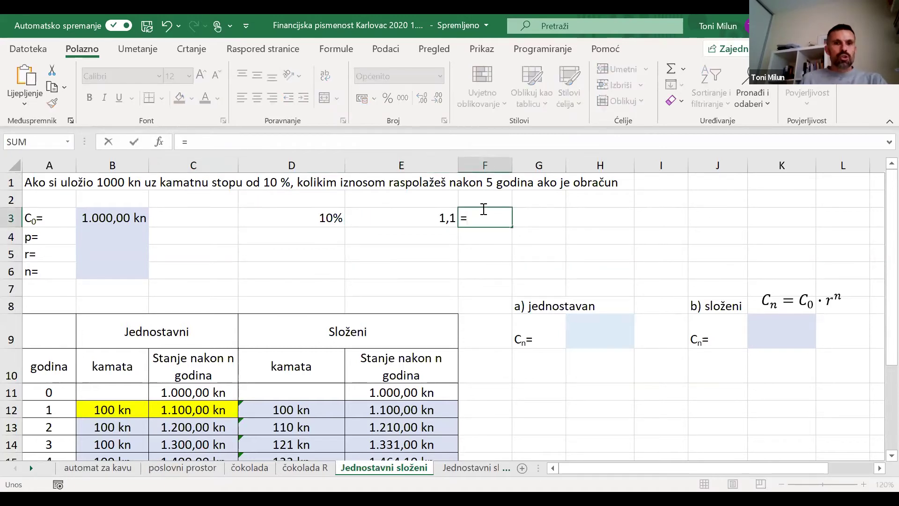
pyautogui.click(96, 210)
pyautogui.write('*')
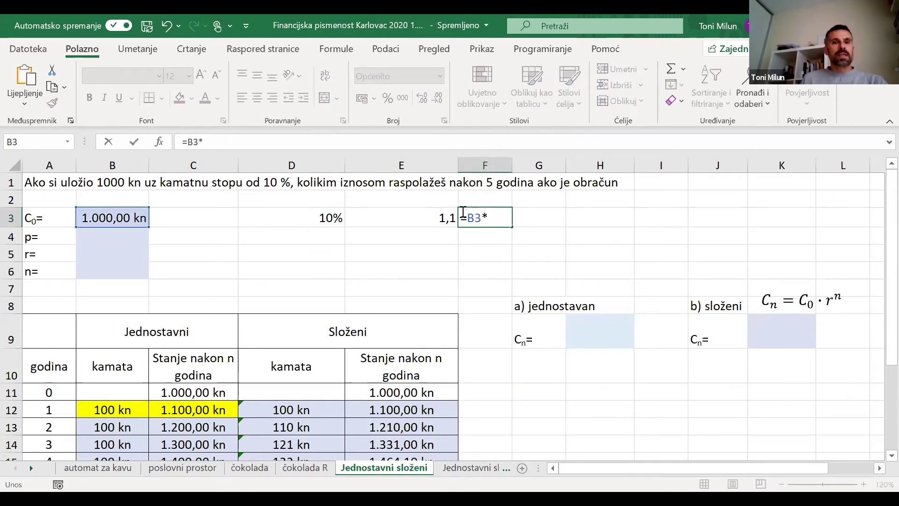
pyautogui.click(434, 221)
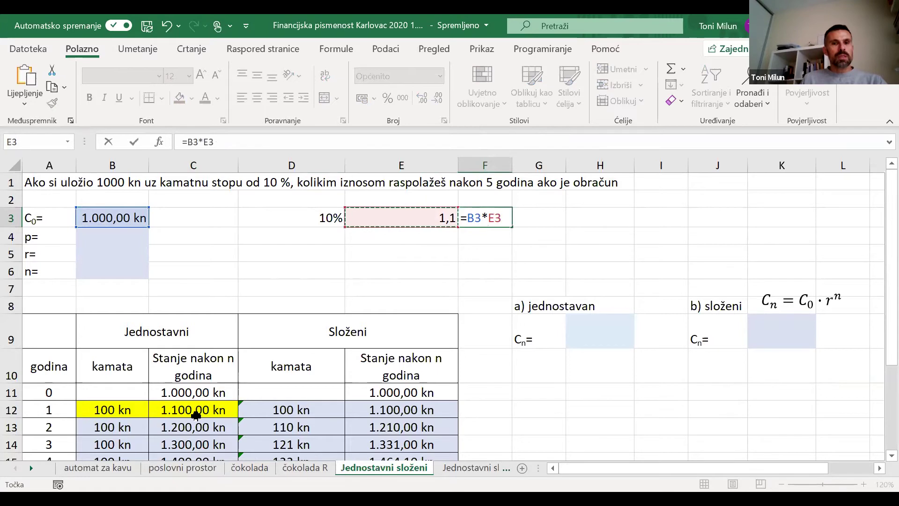
pyautogui.press('Return')
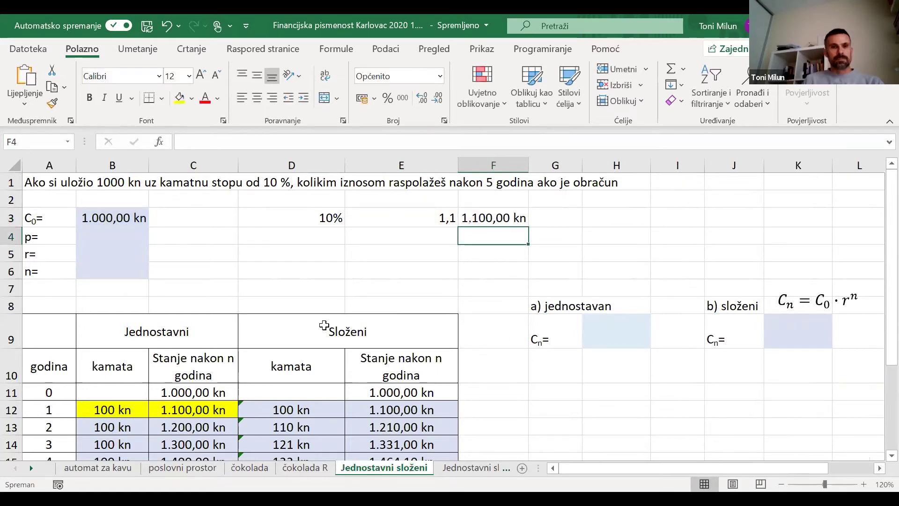
# Step: Enter a 7% rate in D4 and calculate its growth factor in E4 as =1+D4
pyautogui.click(302, 229)
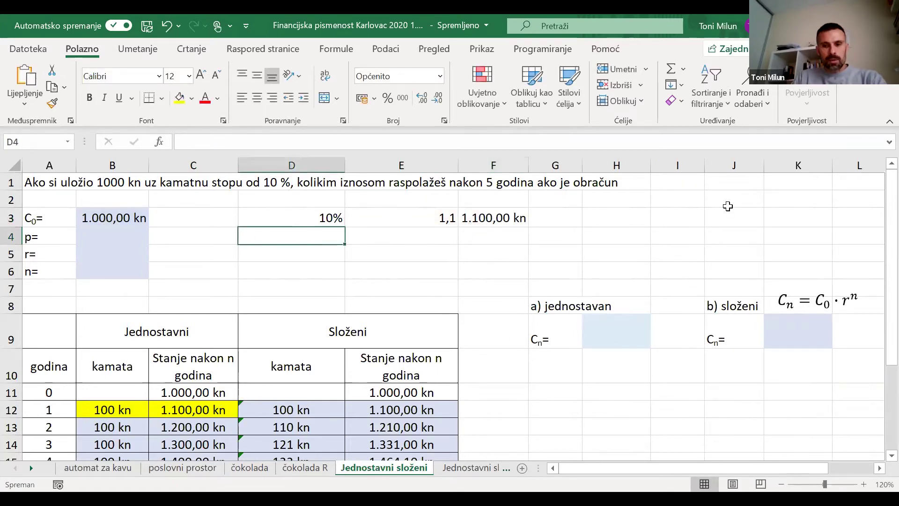
pyautogui.write('7%')
pyautogui.press('Return')
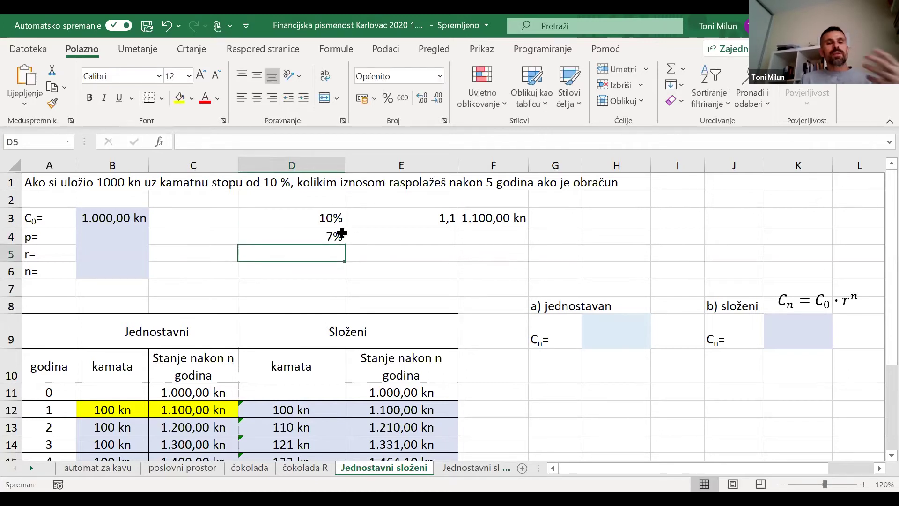
pyautogui.click(366, 235)
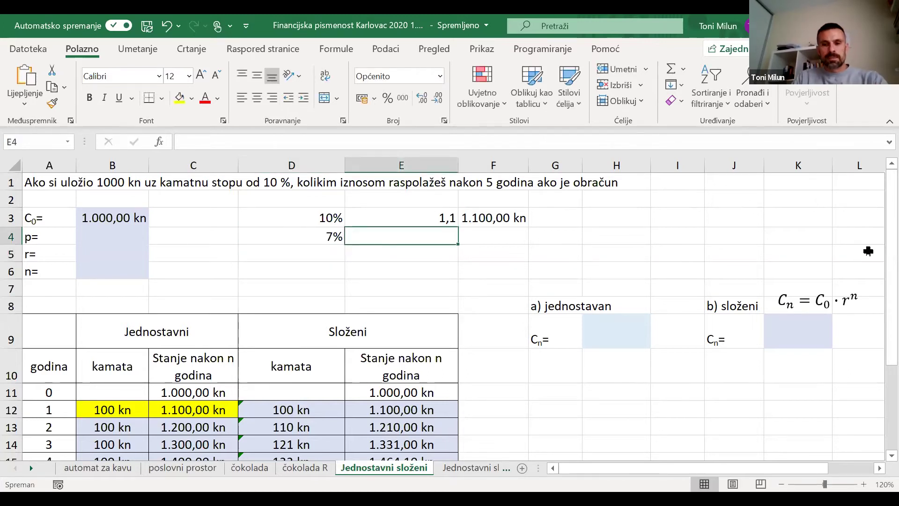
pyautogui.write('=1')
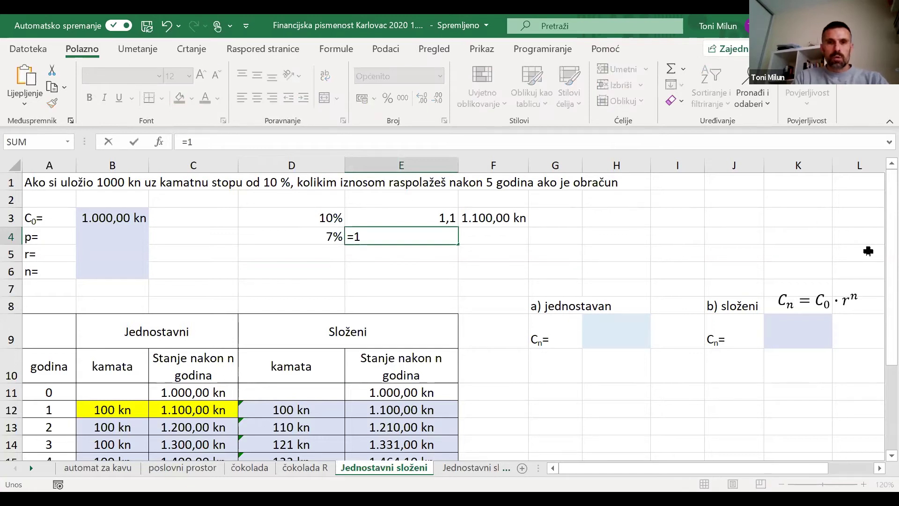
pyautogui.write('+')
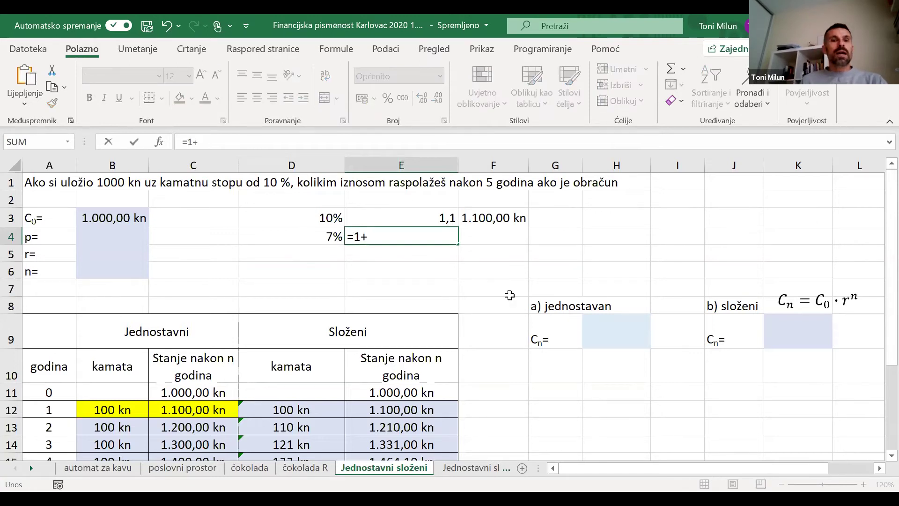
pyautogui.click(303, 236)
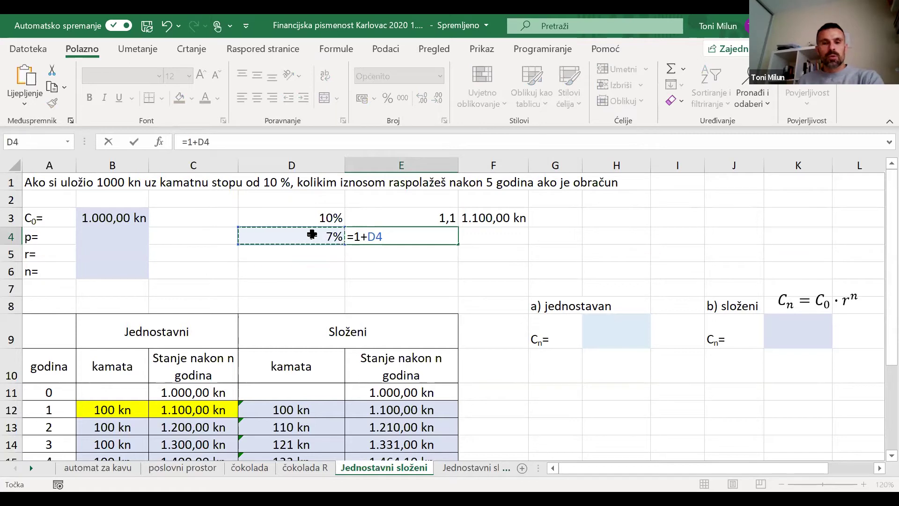
pyautogui.press('Return')
# Step: Set the number format of the growth factor in E4 to Općenito so it reads as a decimal
pyautogui.click(439, 238)
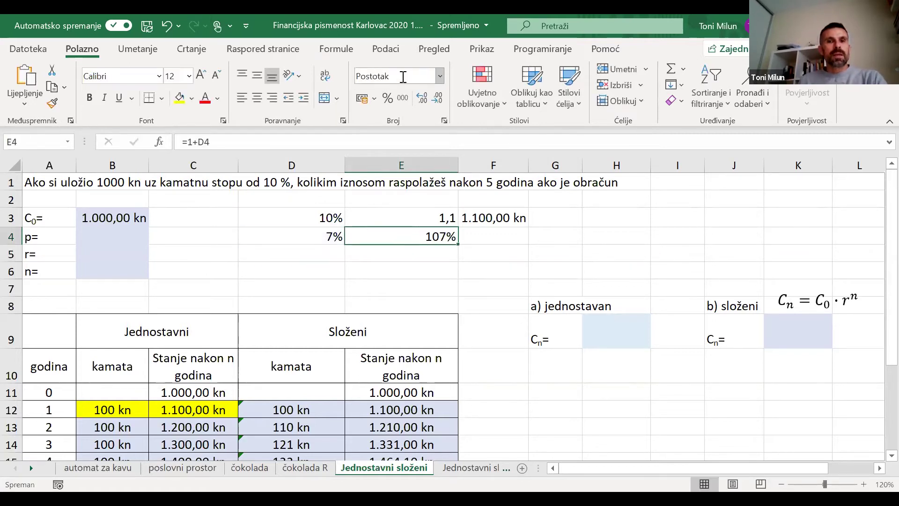
pyautogui.click(440, 75)
pyautogui.click(423, 95)
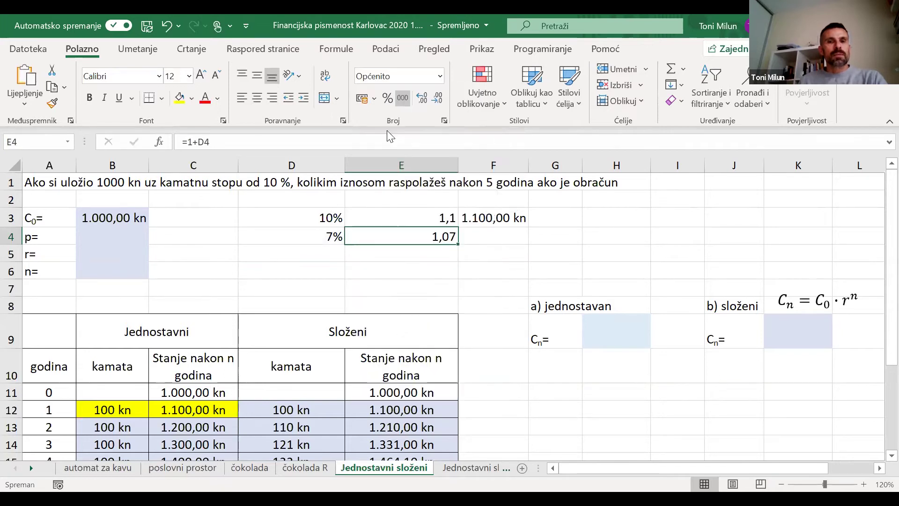
# Step: Try the Postotak number format on the growth factor in E4 and undo it
pyautogui.click(439, 76)
pyautogui.click(423, 349)
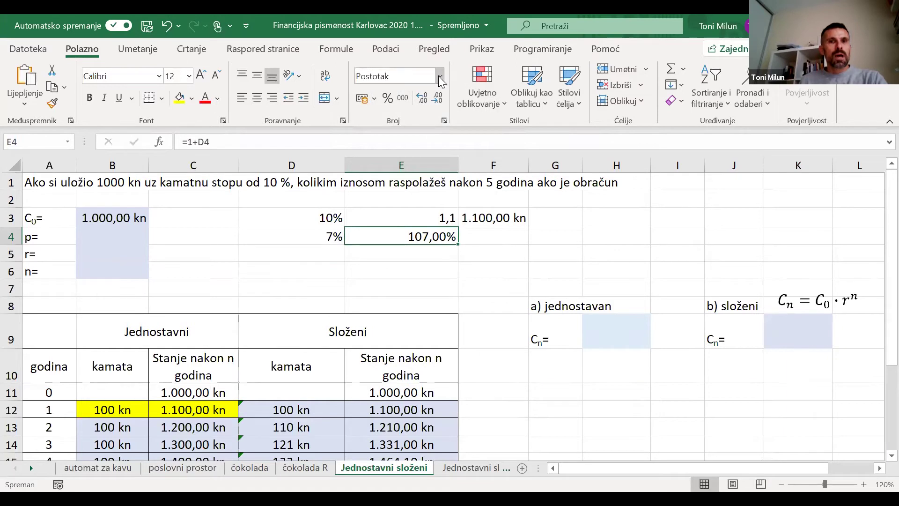
pyautogui.hotkey('ctrl', 'z')
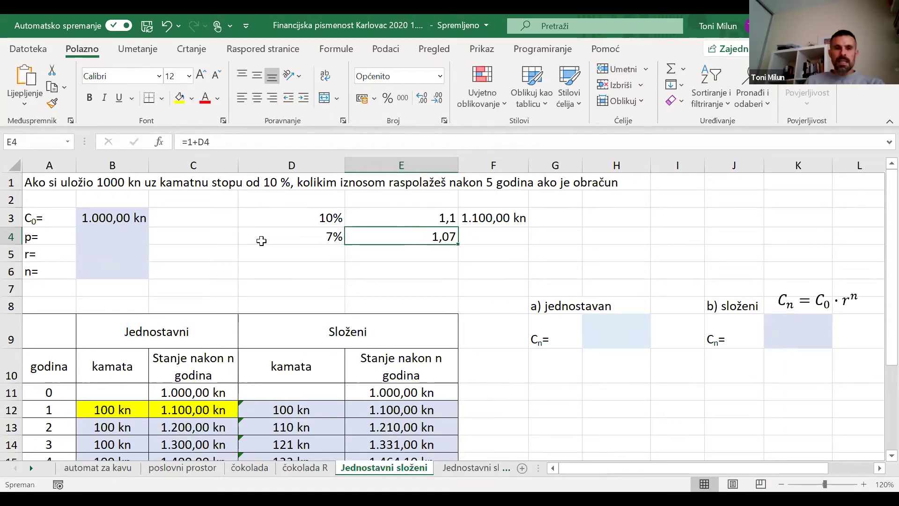
# Step: Enter a 4% rate in D5 and its growth factor 1,04 beside it in E5
pyautogui.click(302, 255)
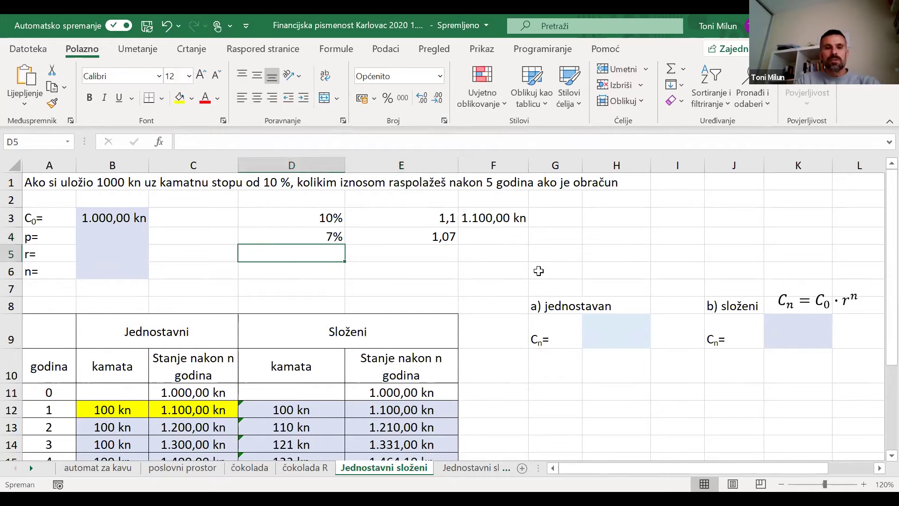
pyautogui.write('4%')
pyautogui.press('Tab')
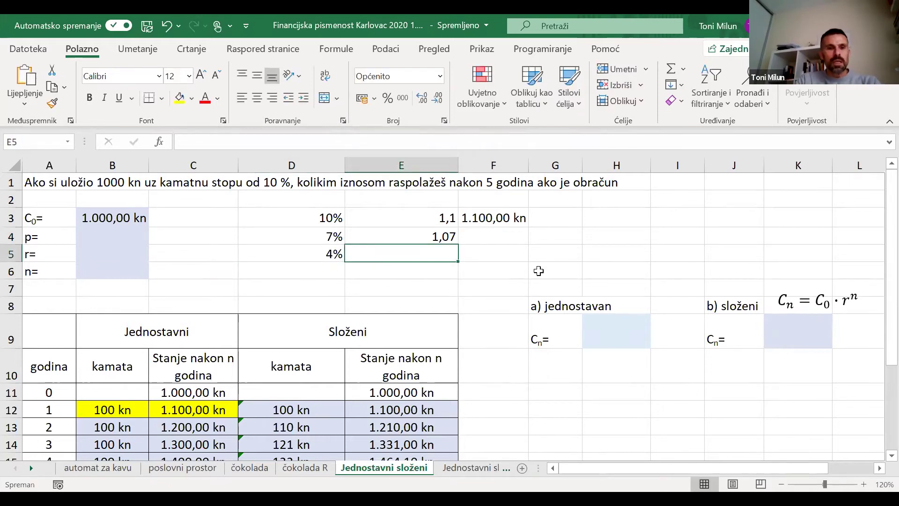
pyautogui.write('1,0')
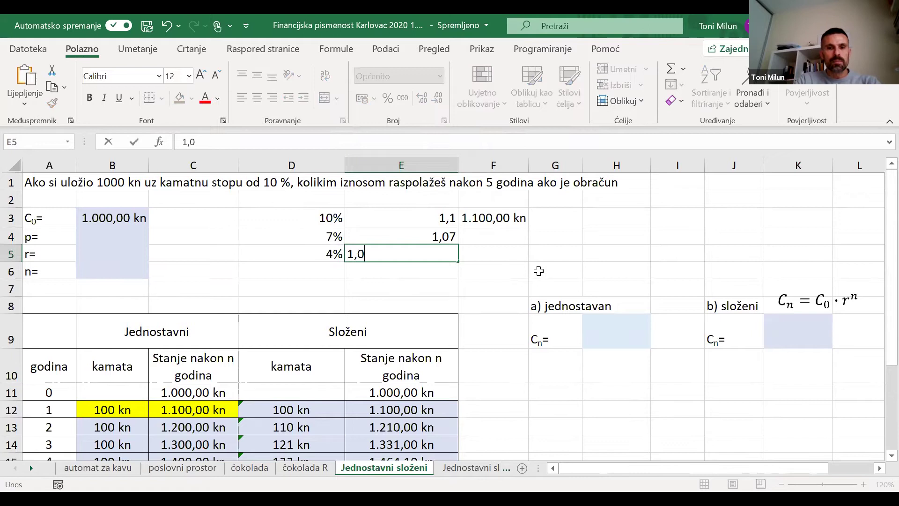
pyautogui.press('Return')
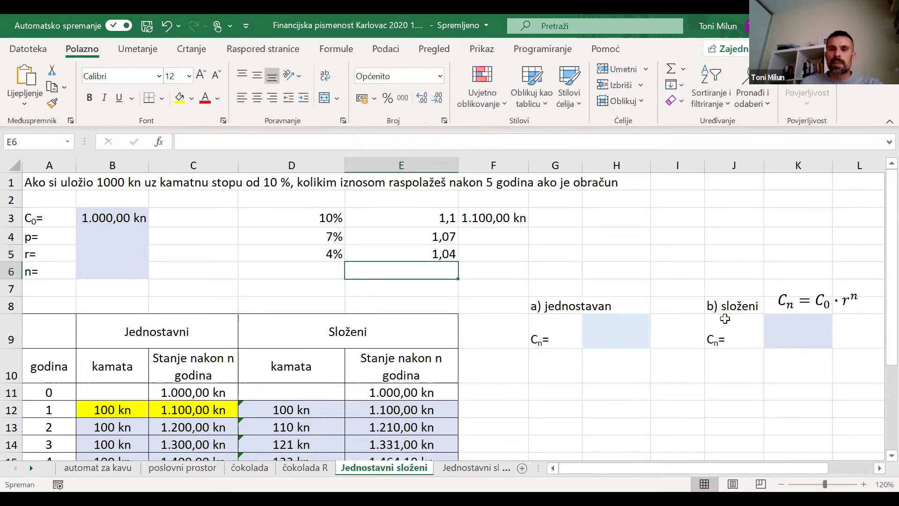
# Step: Calculate the five-year compound balance in K9 as =1000*1,10^5 and widen column K to fit the amount
pyautogui.click(98, 220)
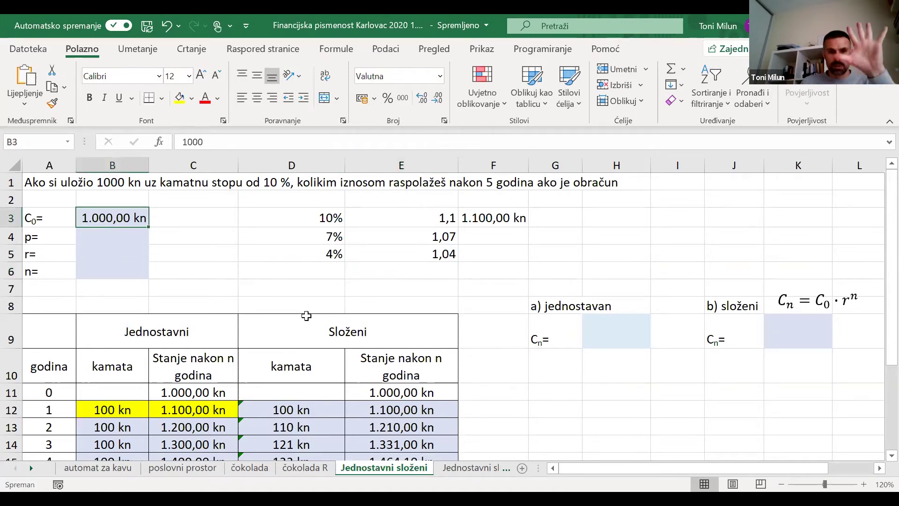
pyautogui.scroll(-1, 304, 318)
pyautogui.click(384, 430)
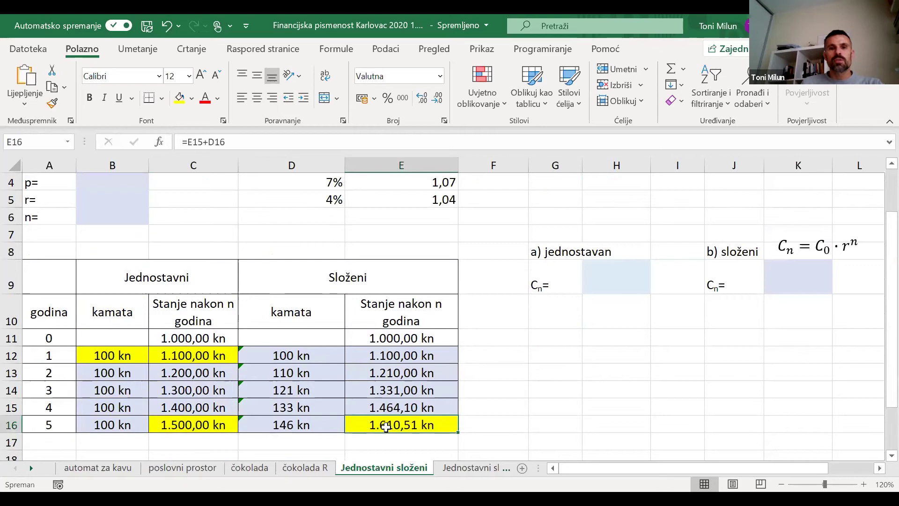
pyautogui.scroll(1, 634, 401)
pyautogui.click(798, 331)
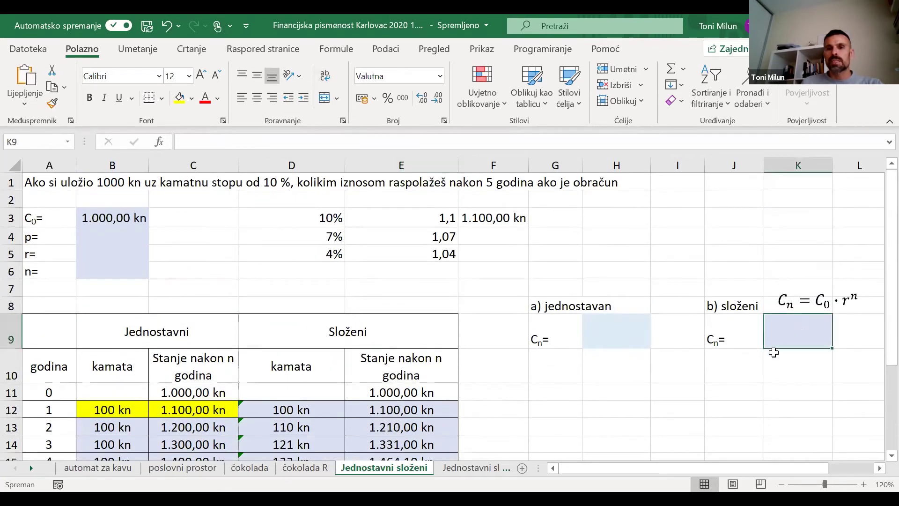
pyautogui.write('=')
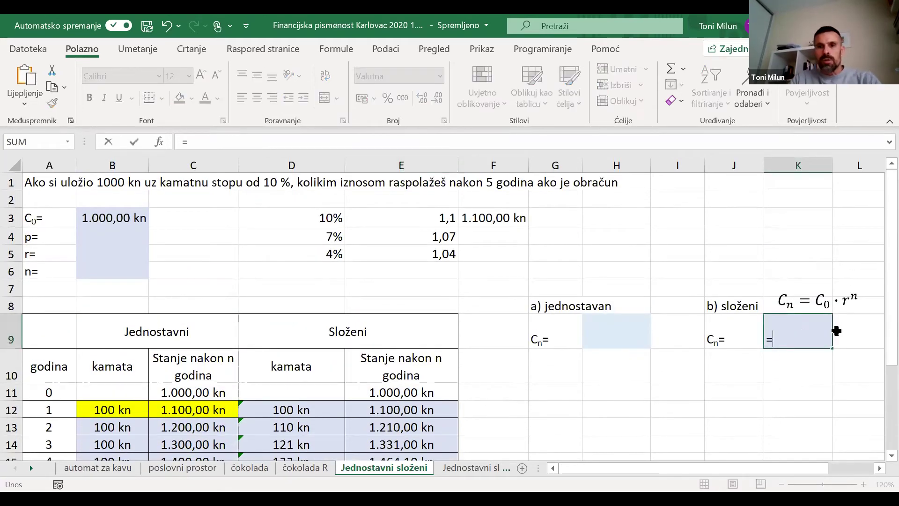
pyautogui.write('1000*1,10')
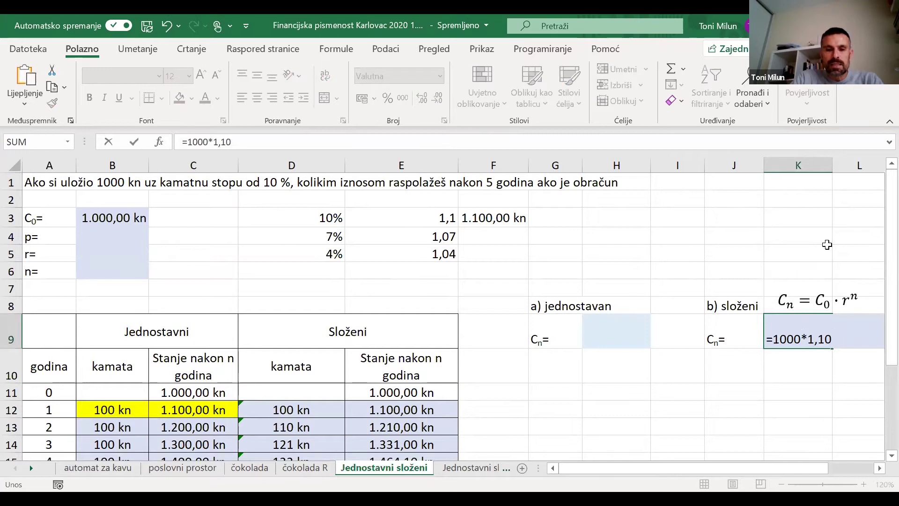
pyautogui.write('^')
pyautogui.press('BackSpace')
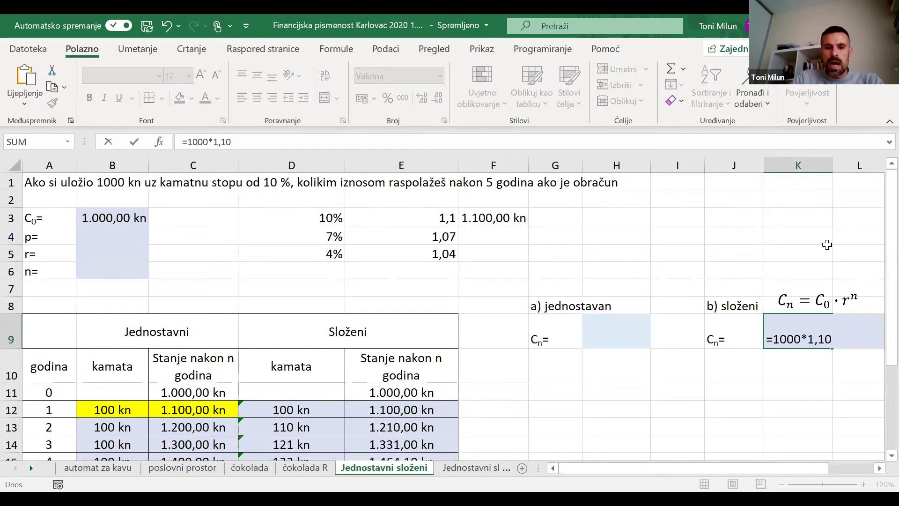
pyautogui.write('^')
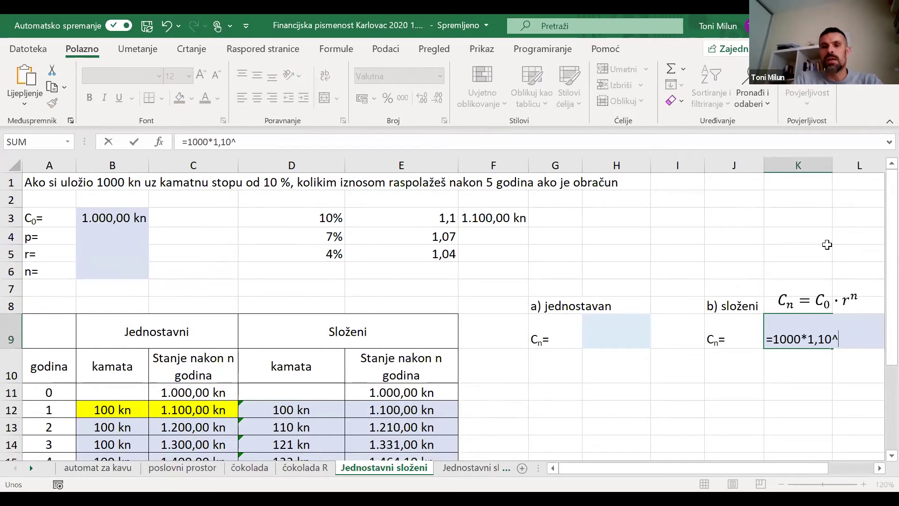
pyautogui.write('5')
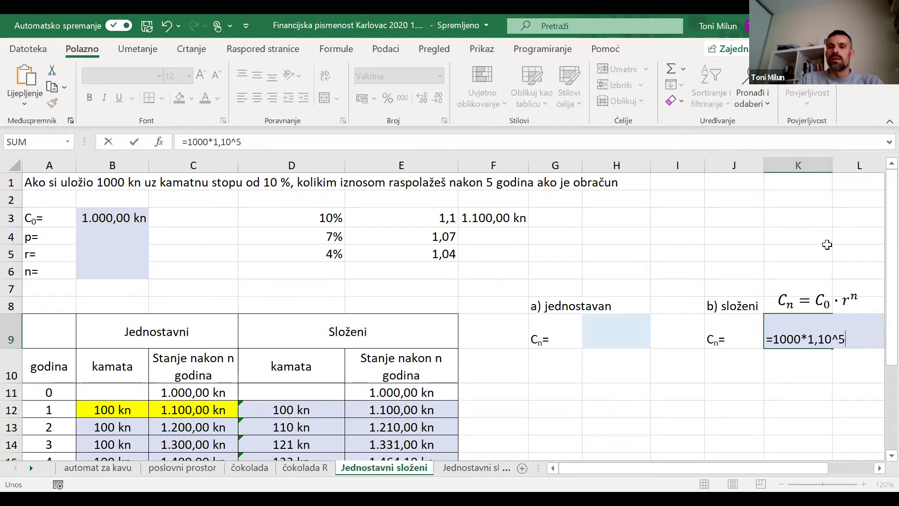
pyautogui.press('Return')
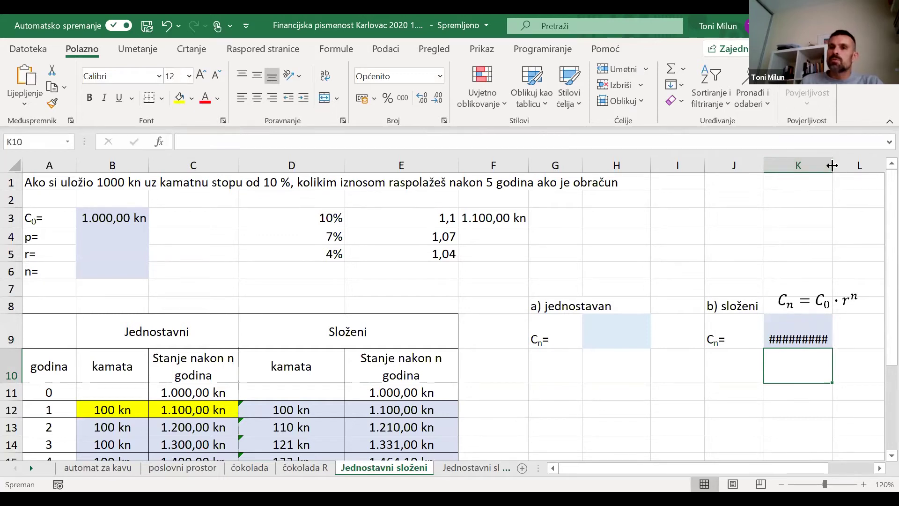
pyautogui.moveTo(833, 166); pyautogui.dragTo(855, 165)
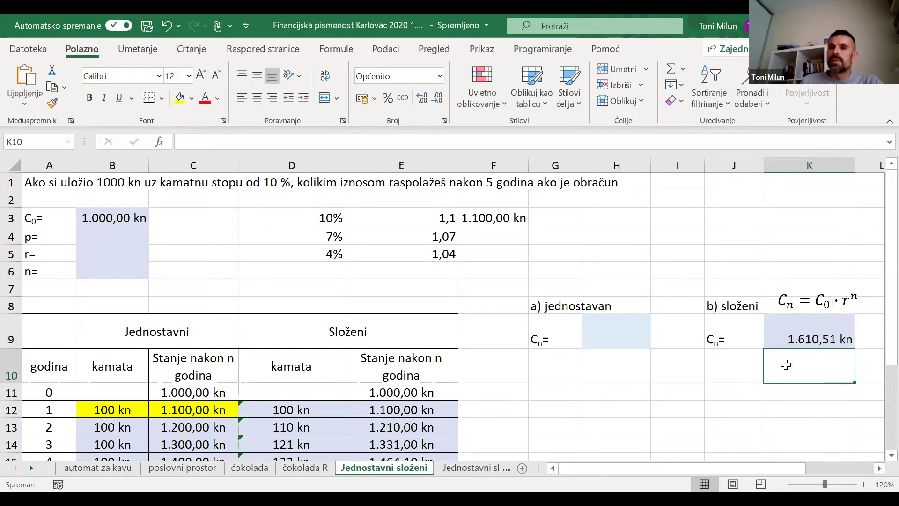
# Step: Highlight the compound interest result in K9 with a yellow fill
pyautogui.scroll(-1, 781, 362)
pyautogui.scroll(-1, 781, 361)
pyautogui.click(806, 284)
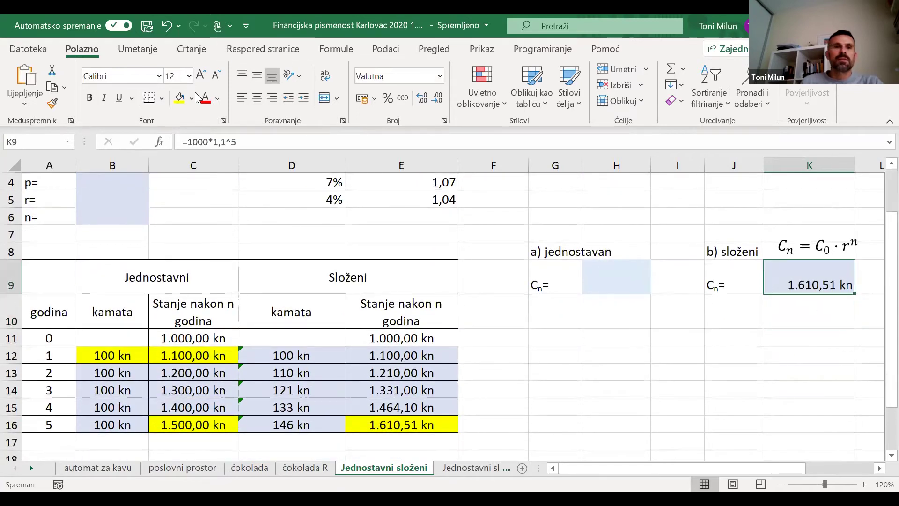
pyautogui.click(183, 101)
# Step: Compare the compound formula result in K9 with the year 5 balance in E16 and the year-by-year Složeni rows
pyautogui.click(376, 427)
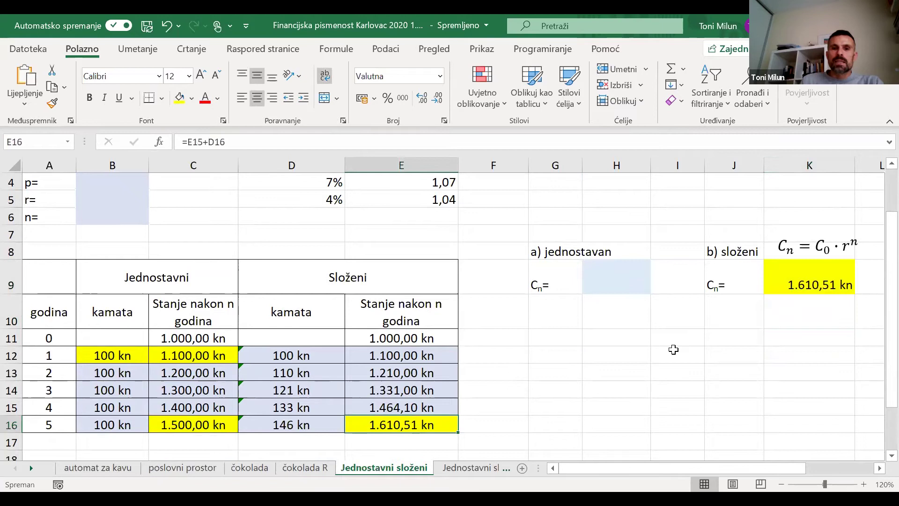
pyautogui.click(808, 268)
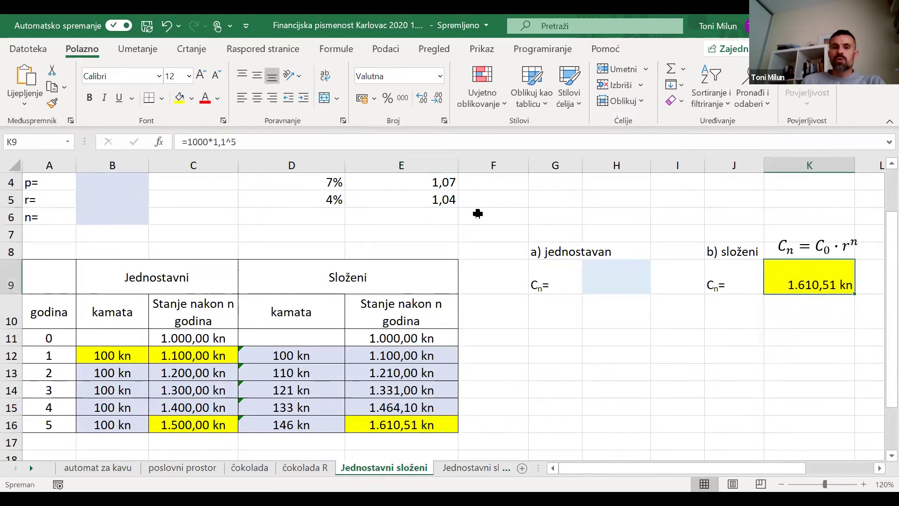
pyautogui.click(426, 423)
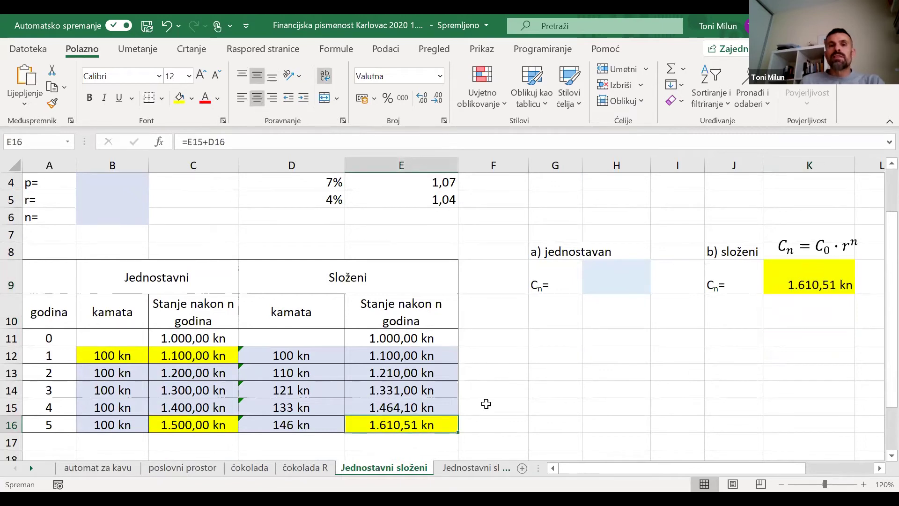
pyautogui.click(801, 281)
pyautogui.click(421, 422)
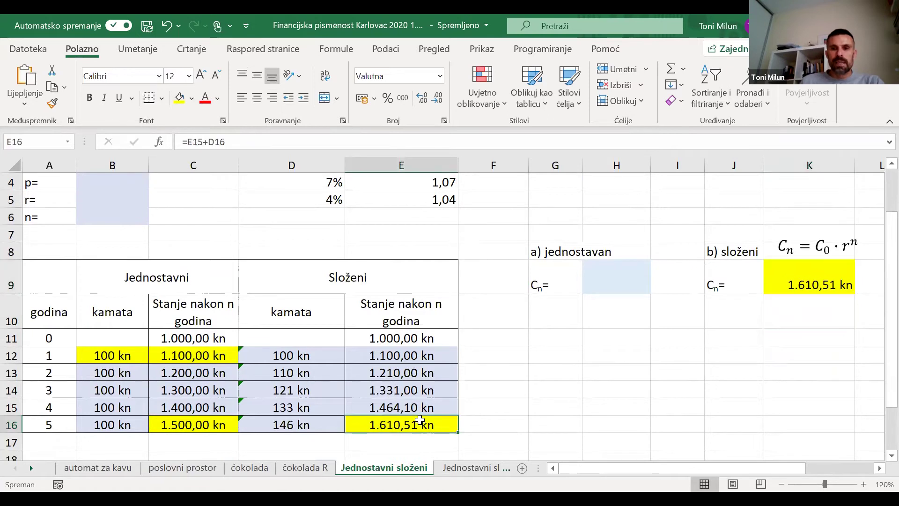
pyautogui.moveTo(291, 355); pyautogui.dragTo(401, 373)
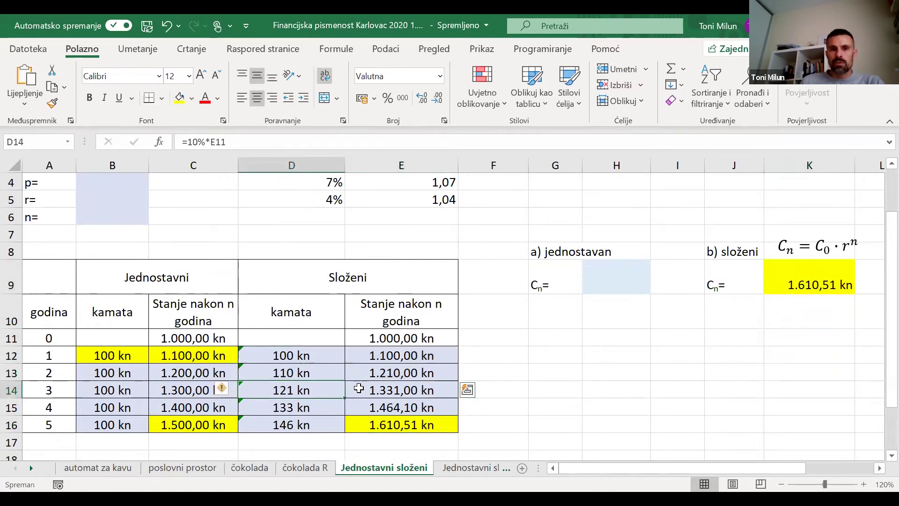
pyautogui.moveTo(292, 391); pyautogui.dragTo(401, 390)
pyautogui.click(814, 279)
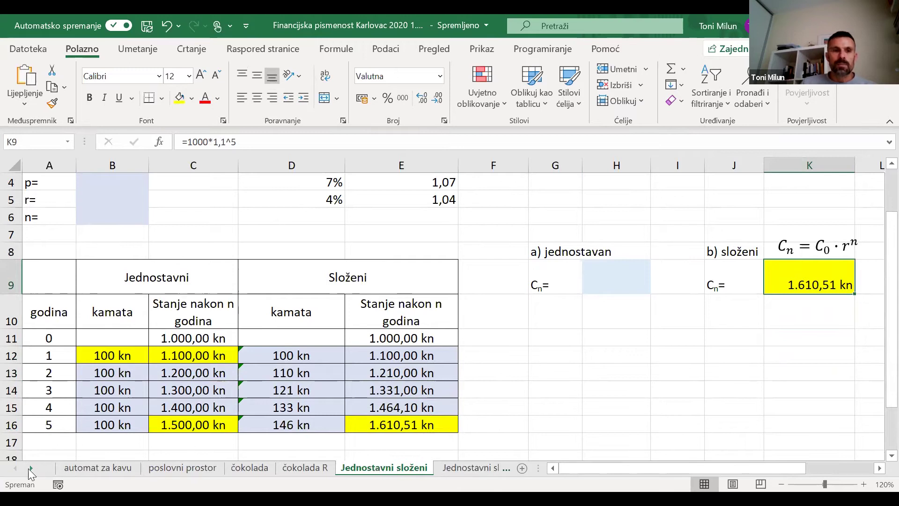
# Step: Review the solved interest comparison on the Jednostavni složeni R sheet and view the skyline picture on the ovo je sheet
pyautogui.click(30, 468)
pyautogui.click(30, 468)
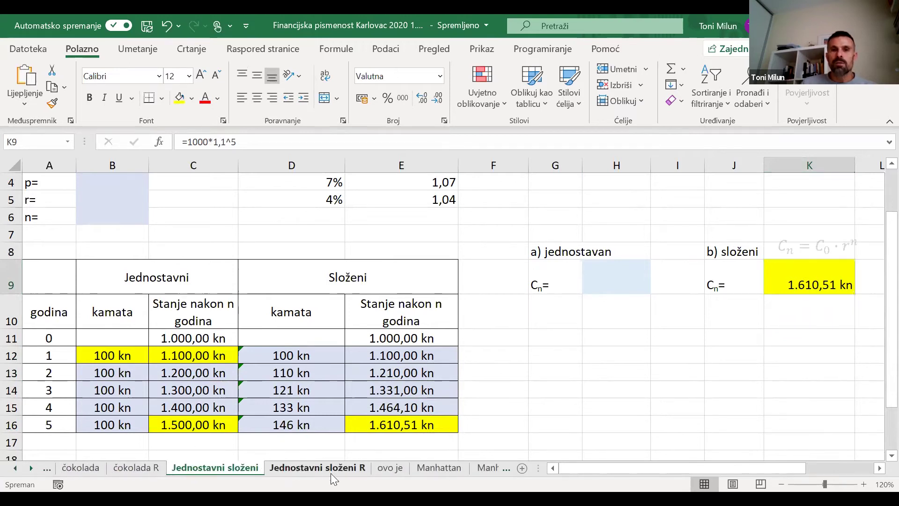
pyautogui.click(331, 470)
pyautogui.scroll(-1, 466, 263)
pyautogui.scroll(1, 480, 333)
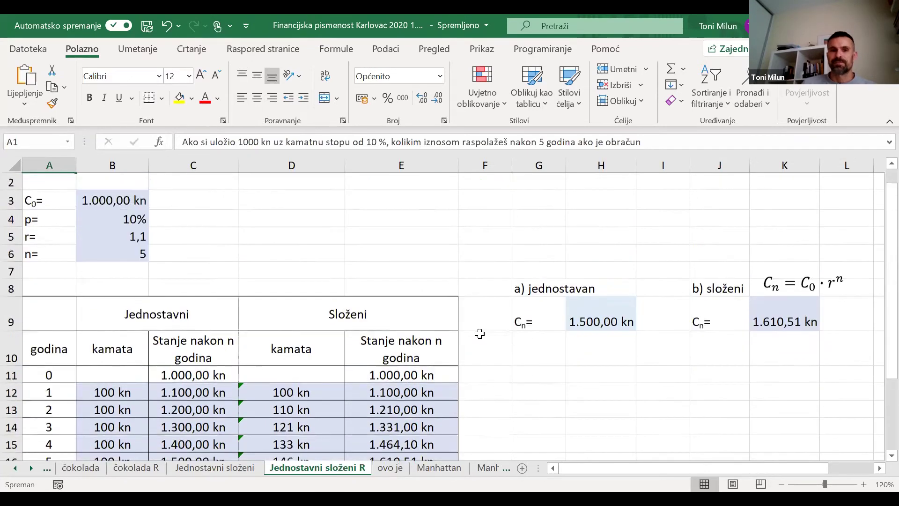
pyautogui.click(391, 468)
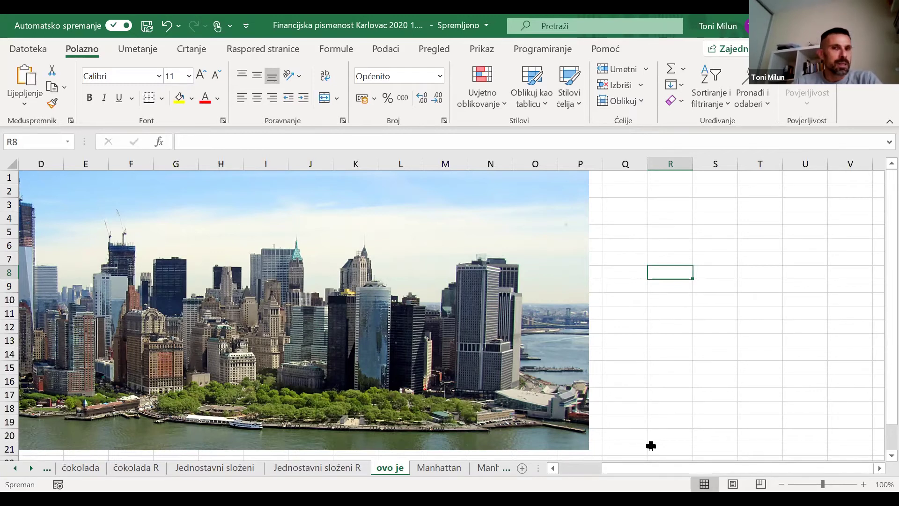
# Step: Open the Manhattan sheet and read the 24 USD purchase problem with its start and end years in row 5
pyautogui.click(439, 468)
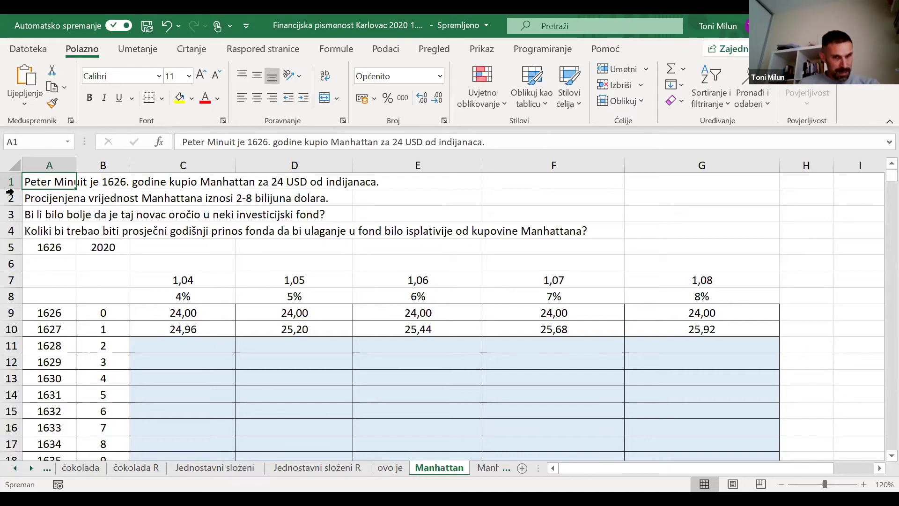
pyautogui.click(38, 200)
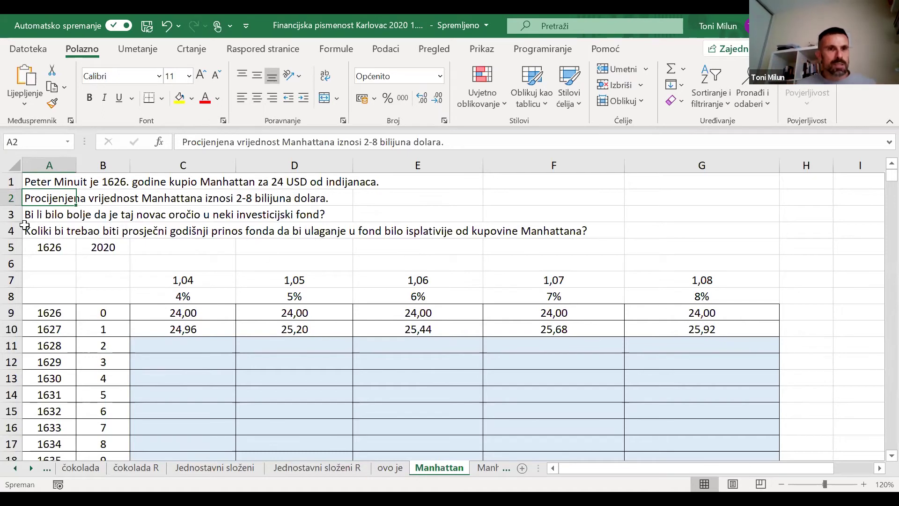
pyautogui.click(66, 249)
pyautogui.click(89, 248)
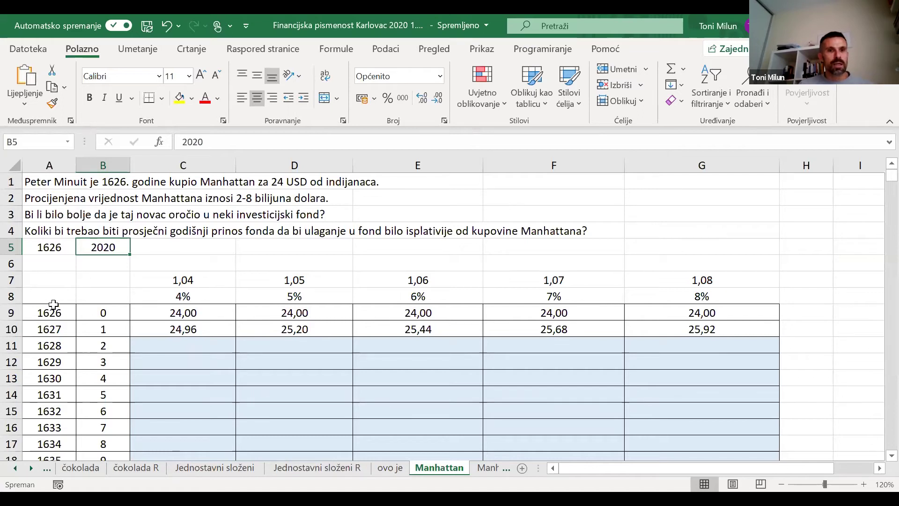
# Step: Make the starting row for 1626, row 9, bold
pyautogui.click(10, 312)
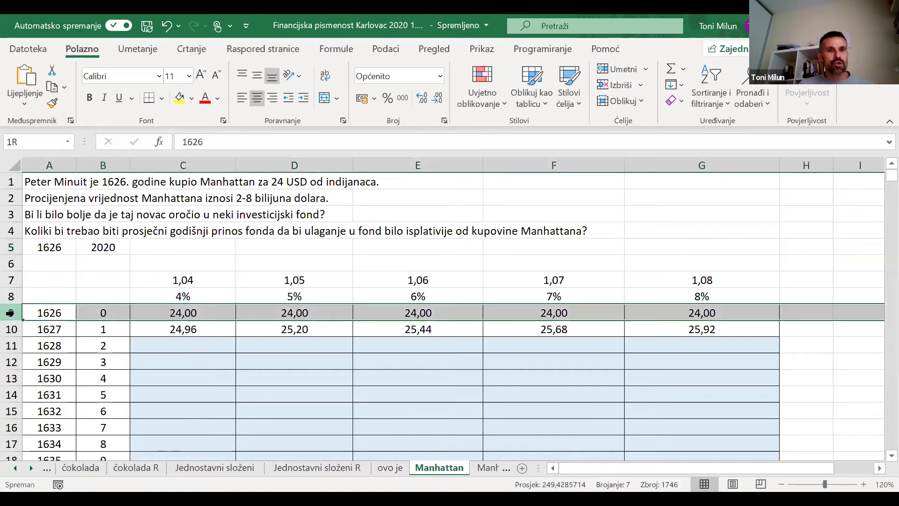
pyautogui.click(89, 97)
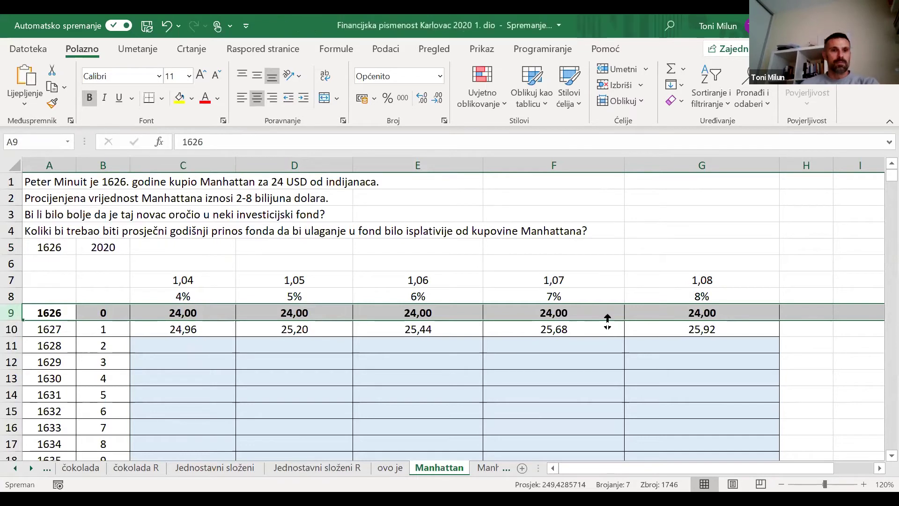
# Step: Go through the annual return rates from 4% to 8% in C8:G8
pyautogui.click(172, 298)
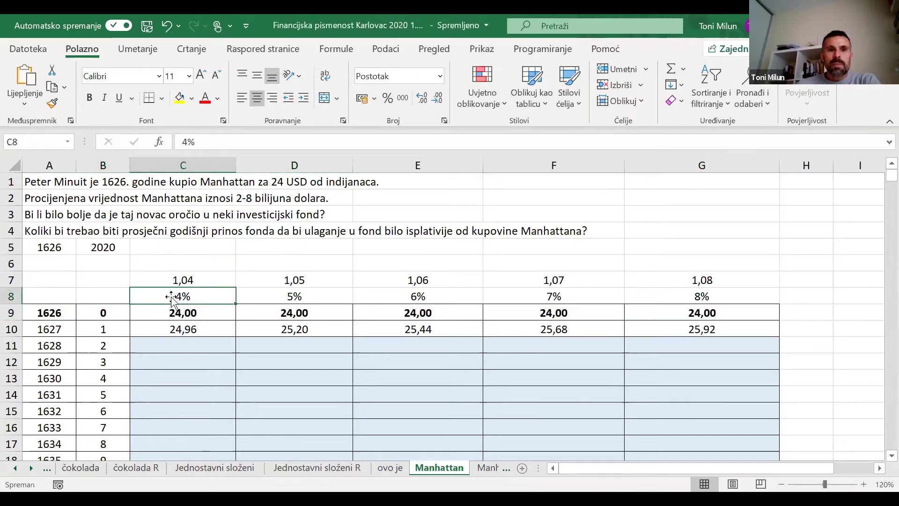
pyautogui.click(278, 300)
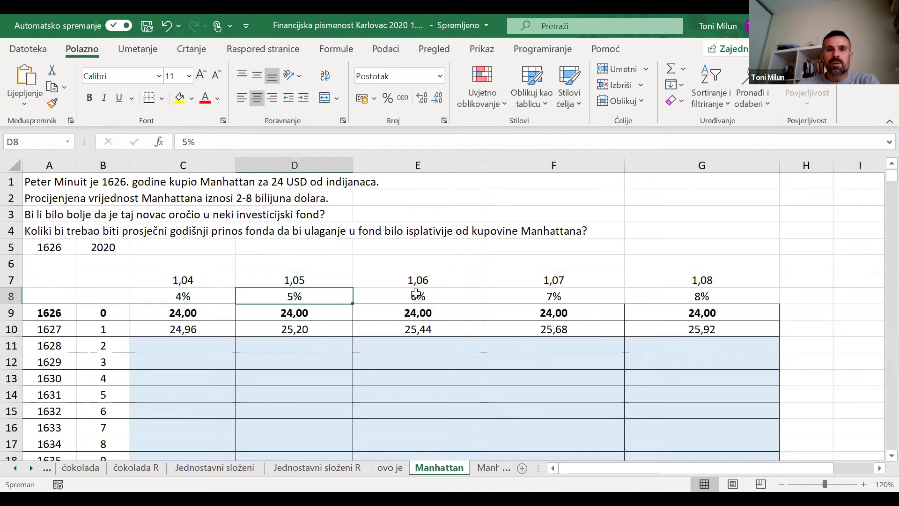
pyautogui.click(415, 297)
pyautogui.click(553, 296)
pyautogui.click(667, 299)
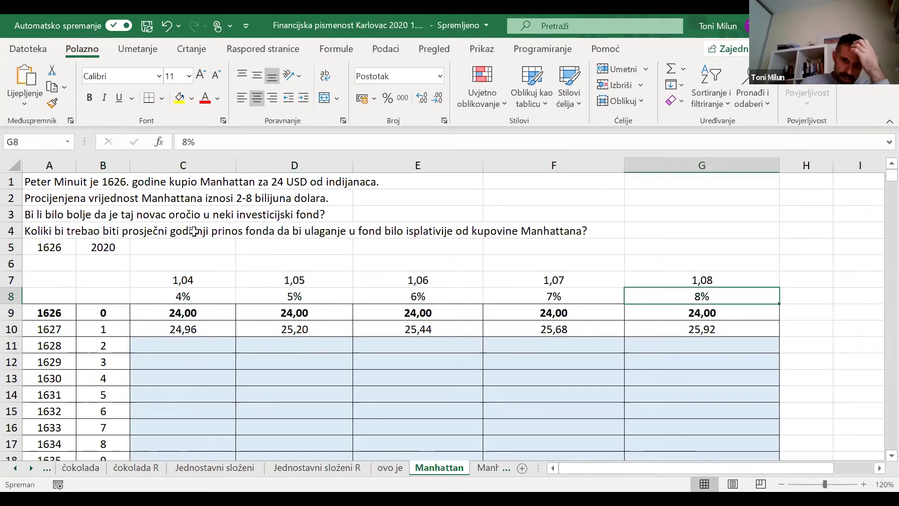
pyautogui.click(199, 298)
pyautogui.click(305, 301)
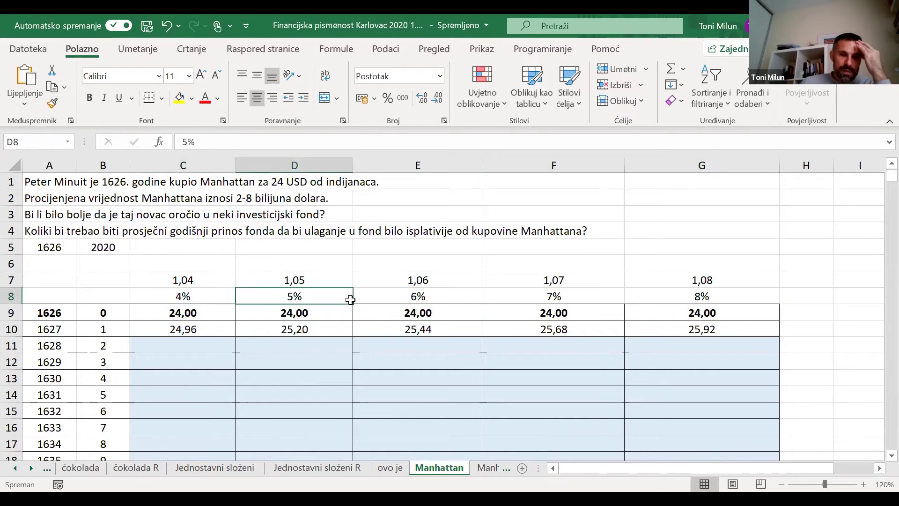
pyautogui.click(438, 296)
pyautogui.click(536, 301)
pyautogui.click(691, 302)
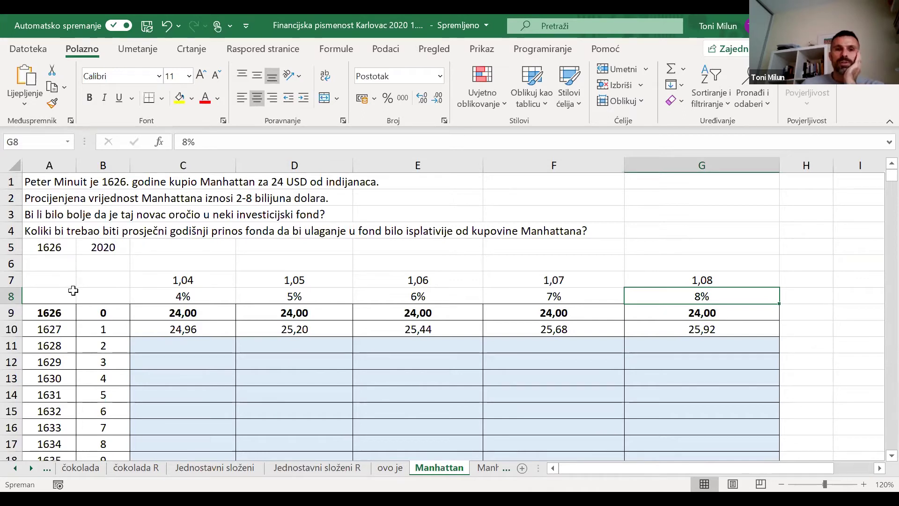
# Step: Inspect the growth formula for 1627 in C10 and its counterparts in the 5% and 8% columns
pyautogui.click(177, 312)
pyautogui.click(189, 294)
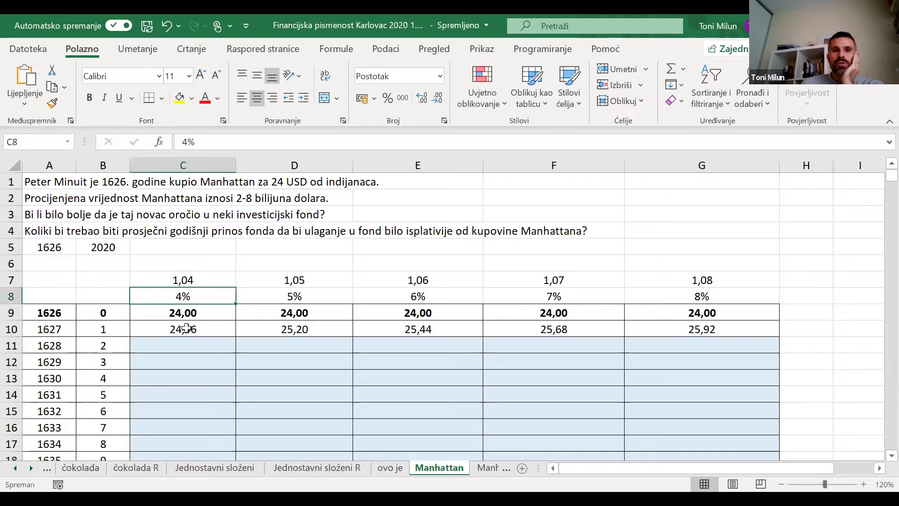
pyautogui.doubleClick(186, 326)
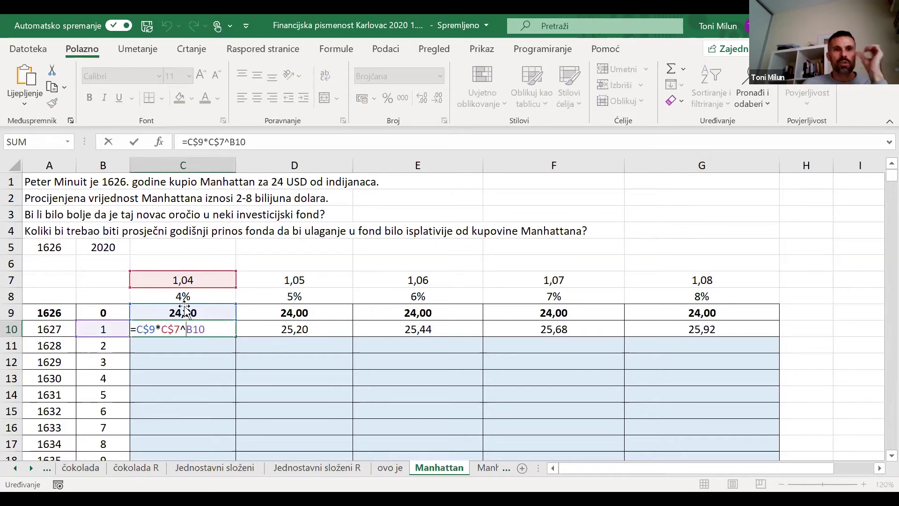
pyautogui.press('Return')
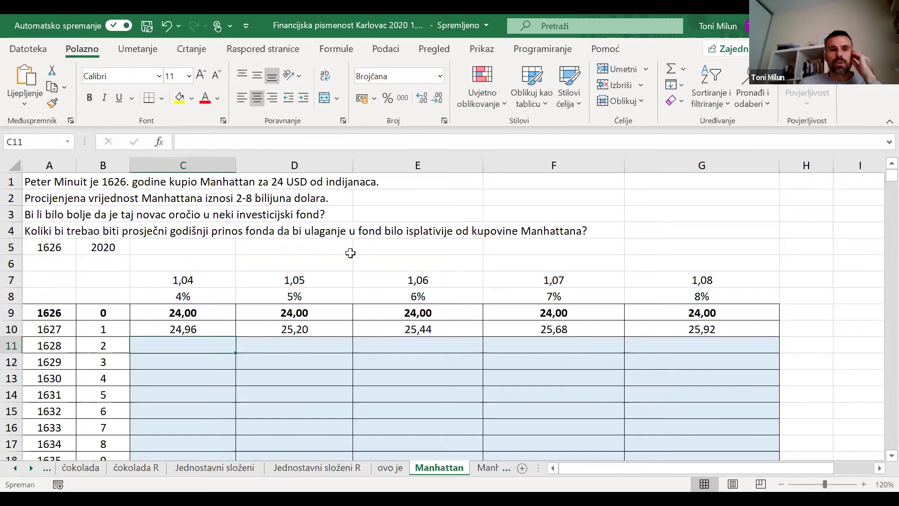
pyautogui.click(297, 330)
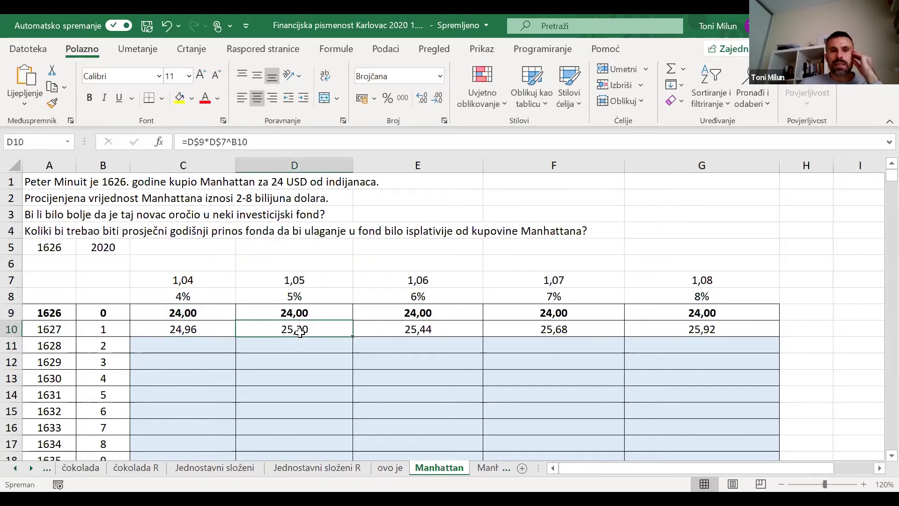
pyautogui.click(694, 281)
pyautogui.click(696, 296)
pyautogui.click(701, 332)
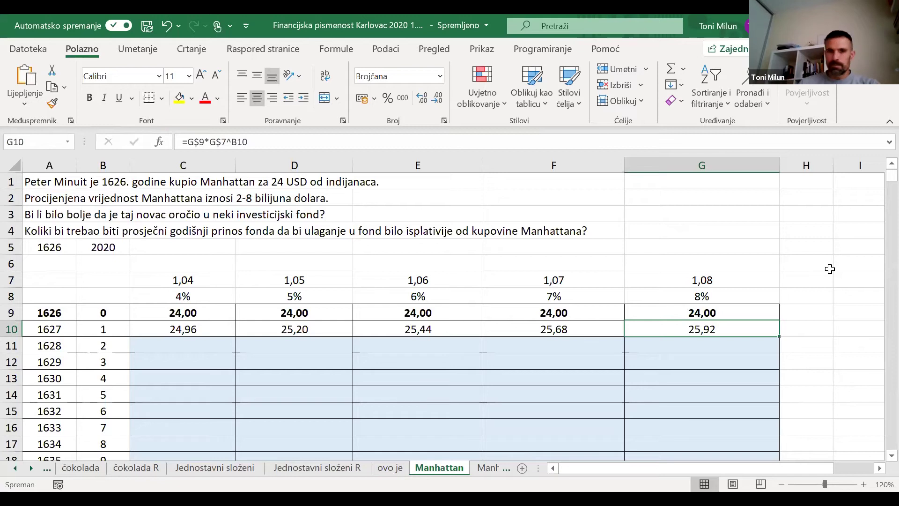
# Step: Compare the return rates in row 8 with the starting amounts for 1626 in row 9
pyautogui.click(211, 298)
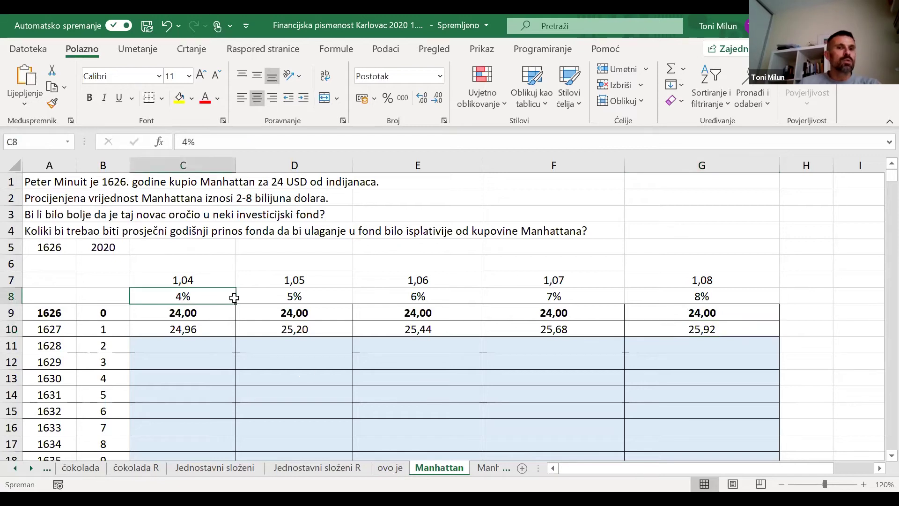
pyautogui.click(310, 296)
pyautogui.click(404, 298)
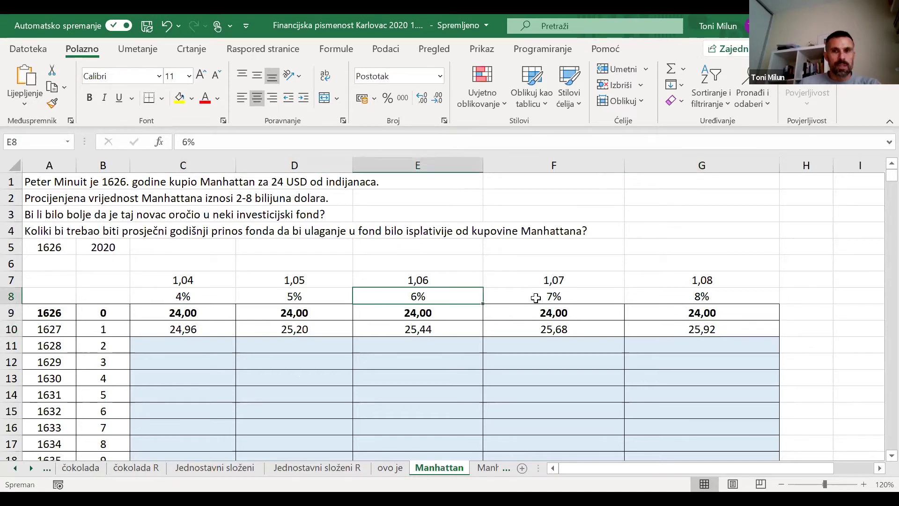
pyautogui.click(535, 298)
pyautogui.click(699, 296)
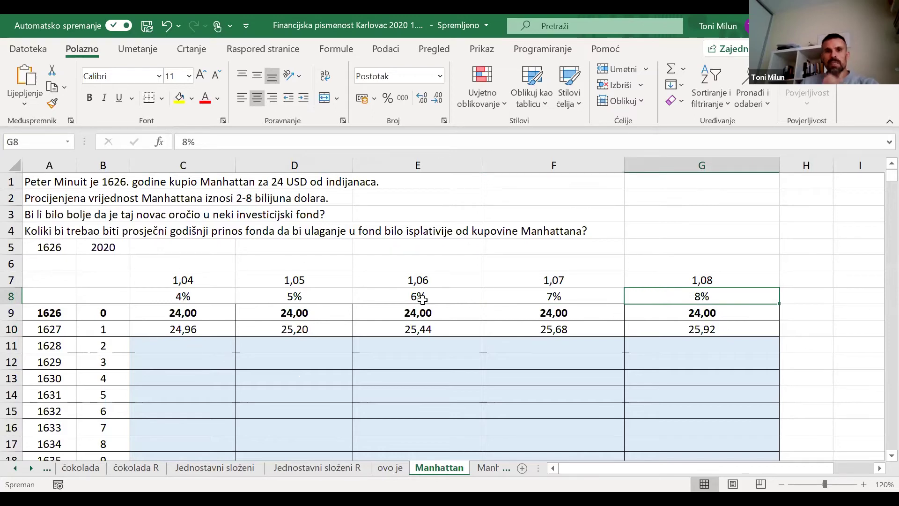
pyautogui.click(192, 316)
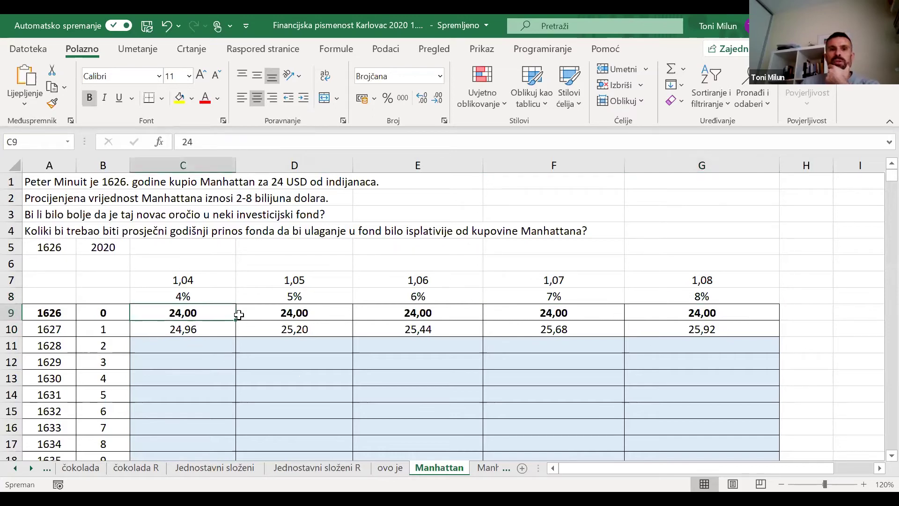
pyautogui.click(275, 313)
pyautogui.click(423, 317)
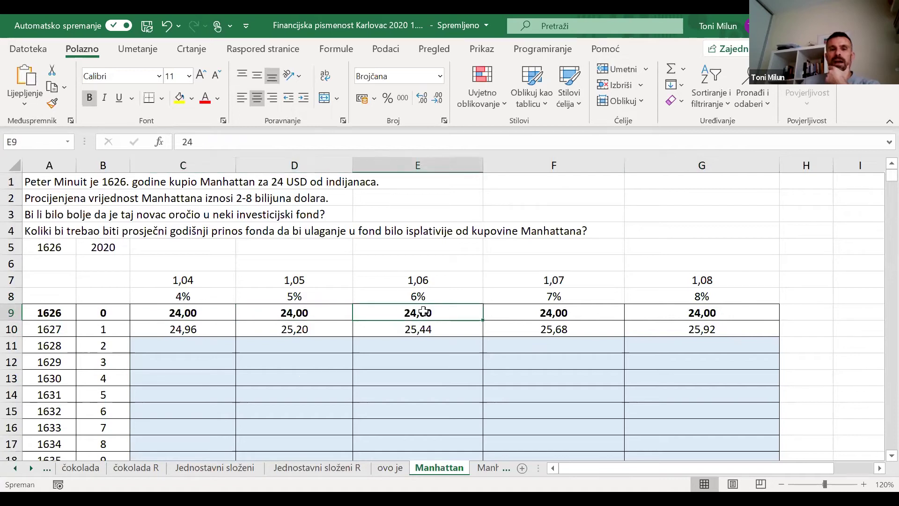
pyautogui.click(191, 298)
pyautogui.click(294, 294)
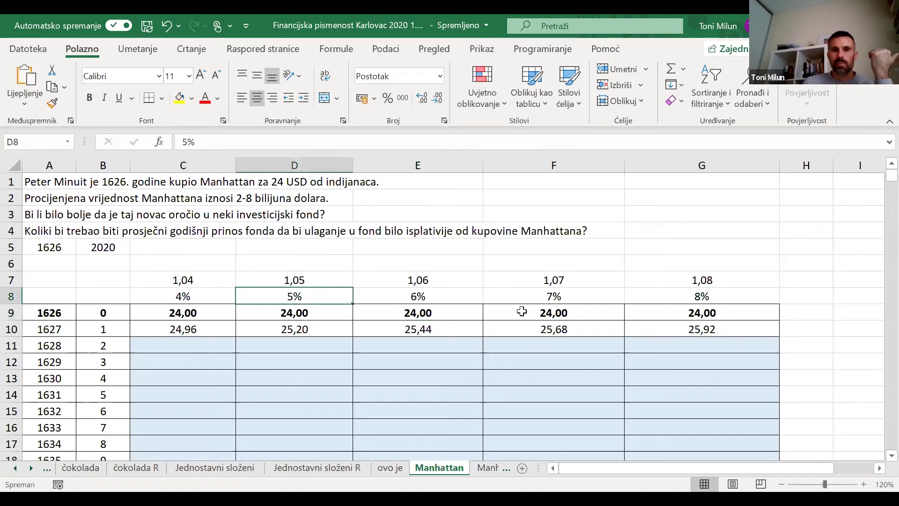
# Step: Fill the growth formulas in C10:G10 down through all the years of the Manhattan table
pyautogui.moveTo(177, 330); pyautogui.dragTo(768, 330)
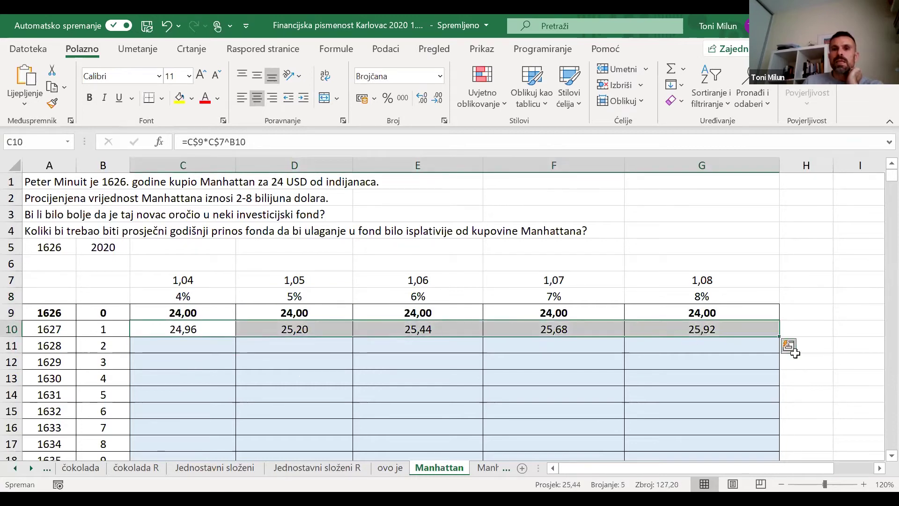
pyautogui.doubleClick(779, 337)
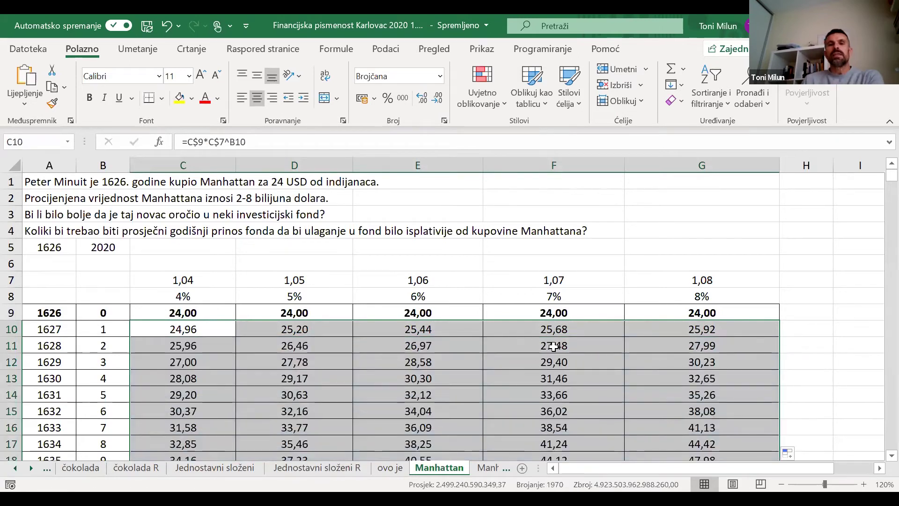
# Step: Examine the year 1700 balances in row 83 across the five return rates
pyautogui.scroll(-4, 553, 347)
pyautogui.scroll(-18, 541, 341)
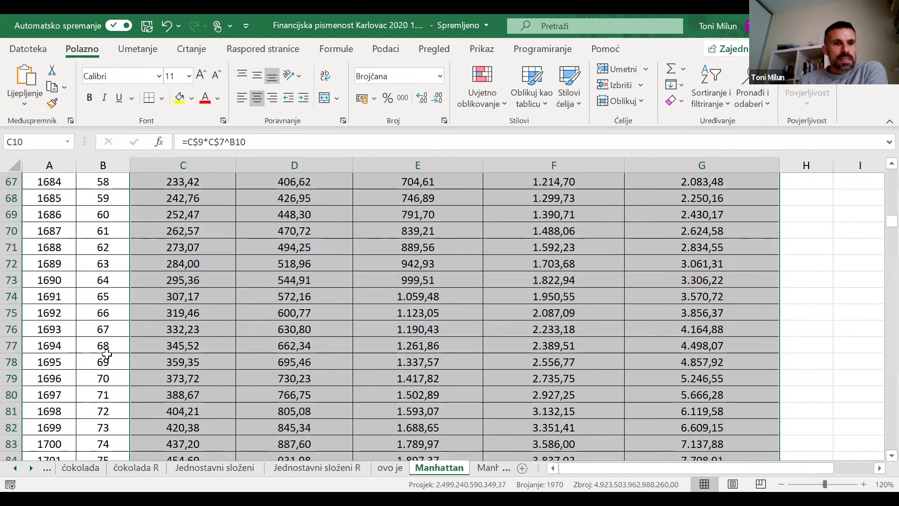
pyautogui.scroll(-3, 106, 354)
pyautogui.click(11, 296)
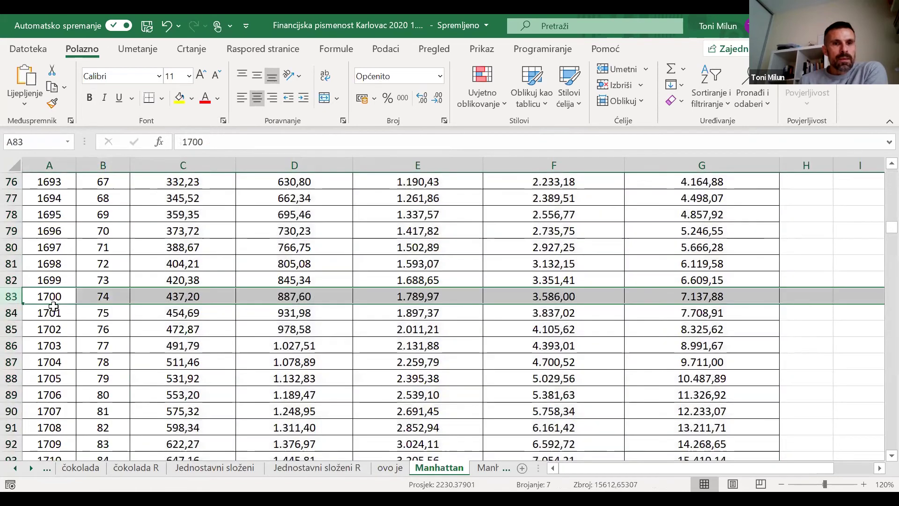
pyautogui.click(184, 298)
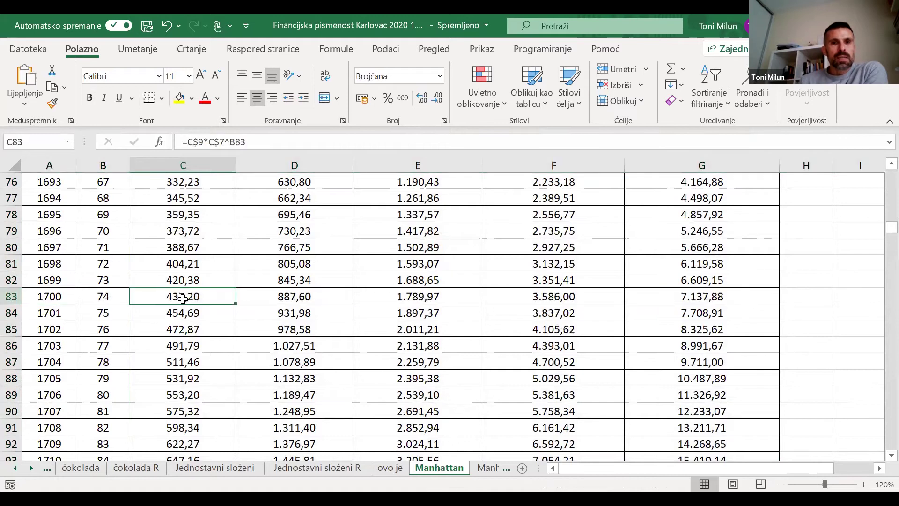
pyautogui.click(11, 296)
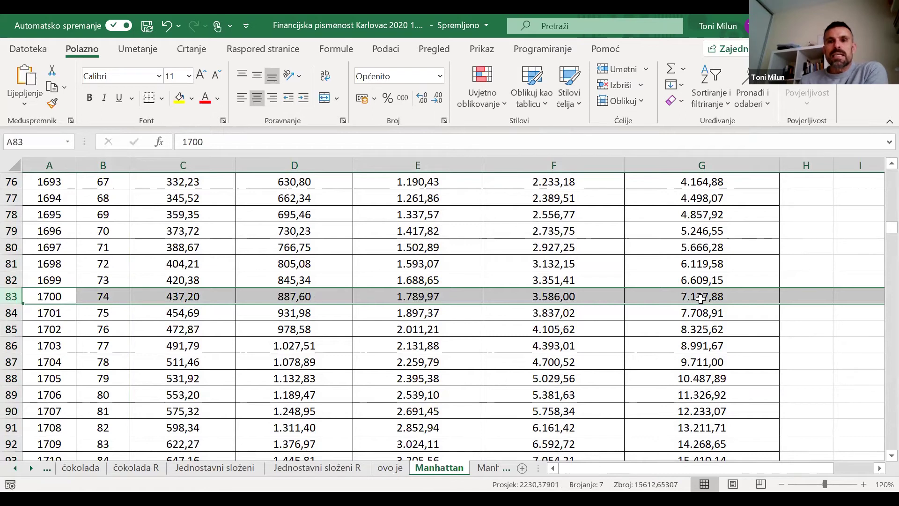
# Step: Compare the 4% and 8% return rates in row 8 with the year 1700 balances in row 83
pyautogui.scroll(12, 701, 298)
pyautogui.scroll(13, 699, 300)
pyautogui.click(178, 297)
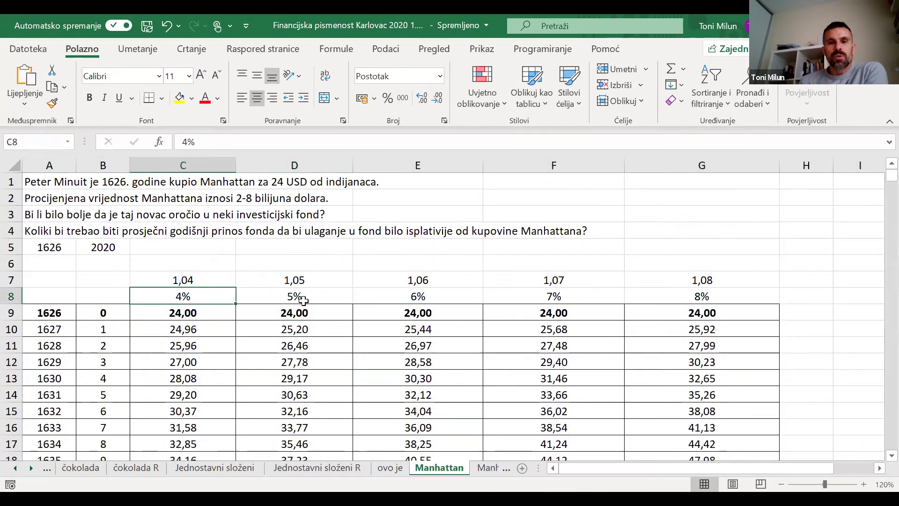
pyautogui.click(665, 296)
pyautogui.scroll(-10, 665, 296)
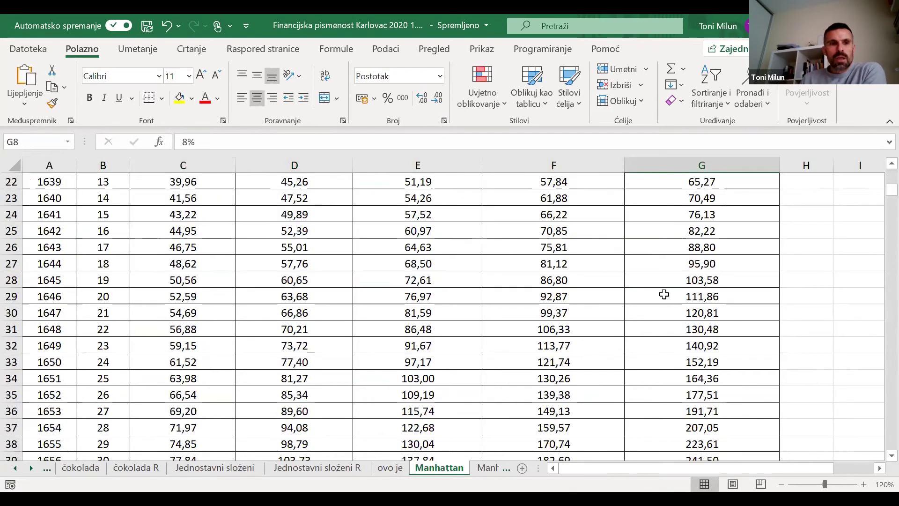
pyautogui.scroll(-6, 66, 346)
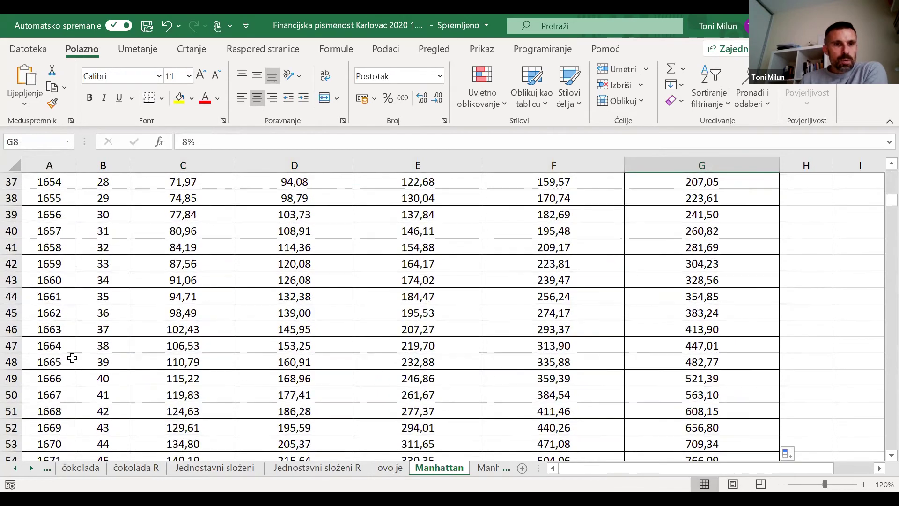
pyautogui.scroll(-6, 66, 346)
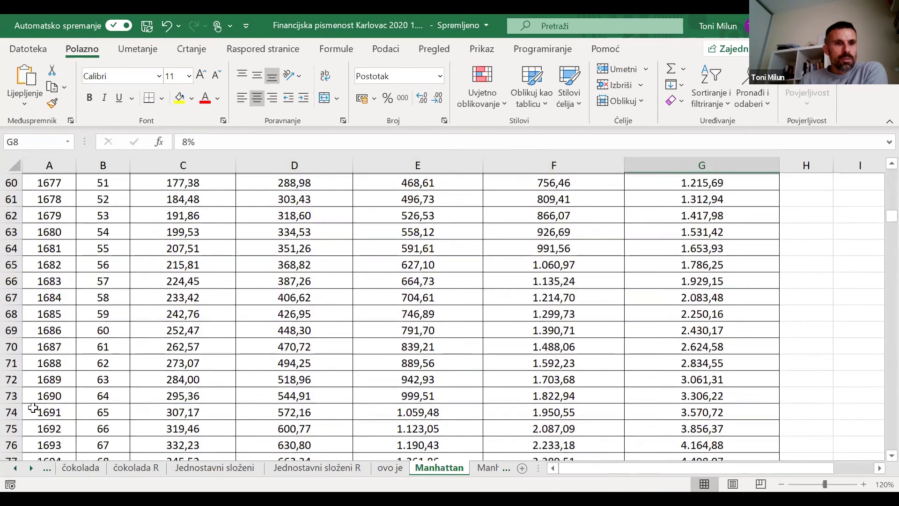
pyautogui.scroll(-1, 32, 411)
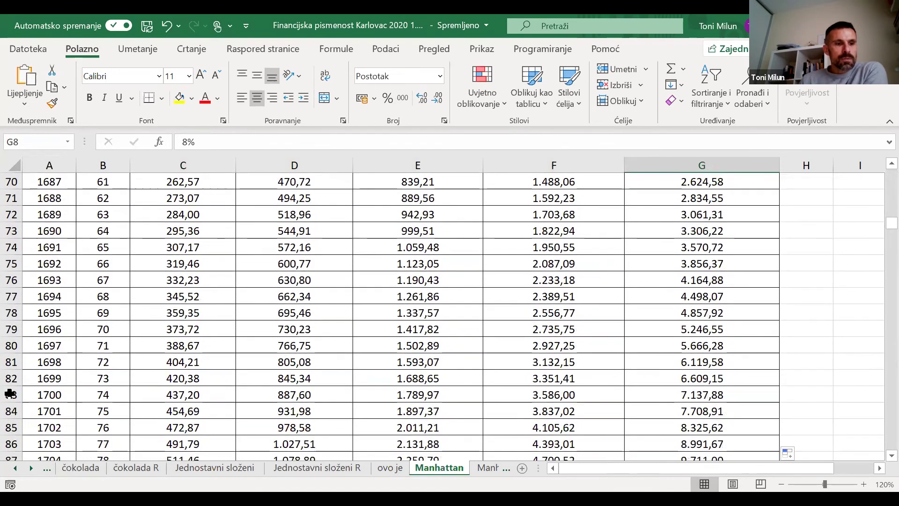
pyautogui.click(11, 395)
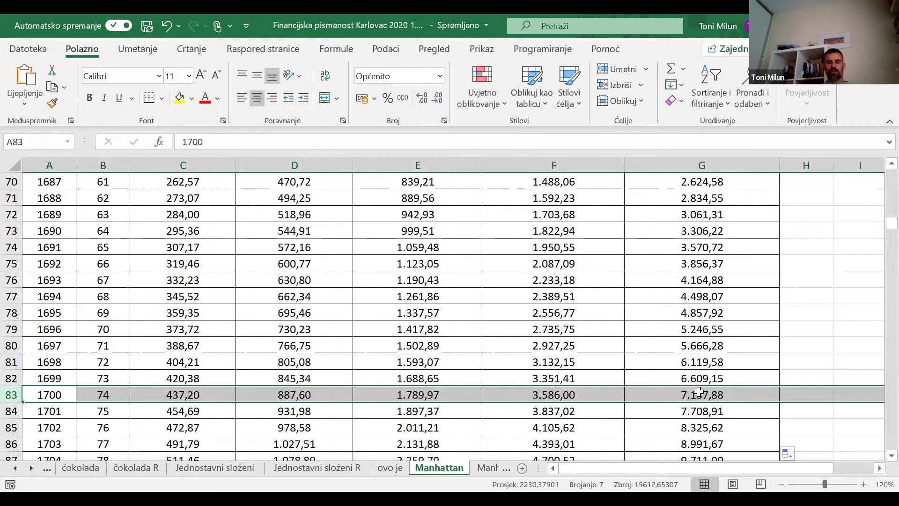
# Step: Make the 2020 balances in row 403 and the return rates in row 404 bold
pyautogui.scroll(-12, 632, 363)
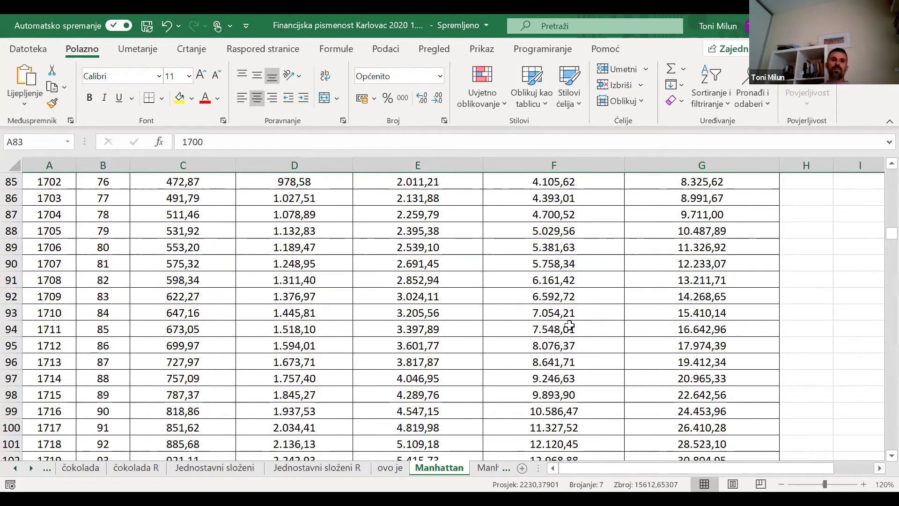
pyautogui.scroll(-16, 876, 336)
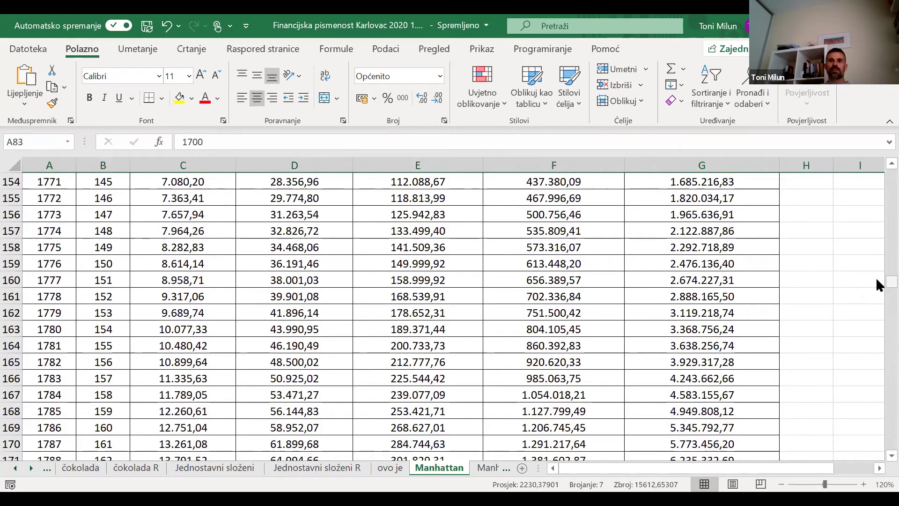
pyautogui.scroll(-20, 879, 283)
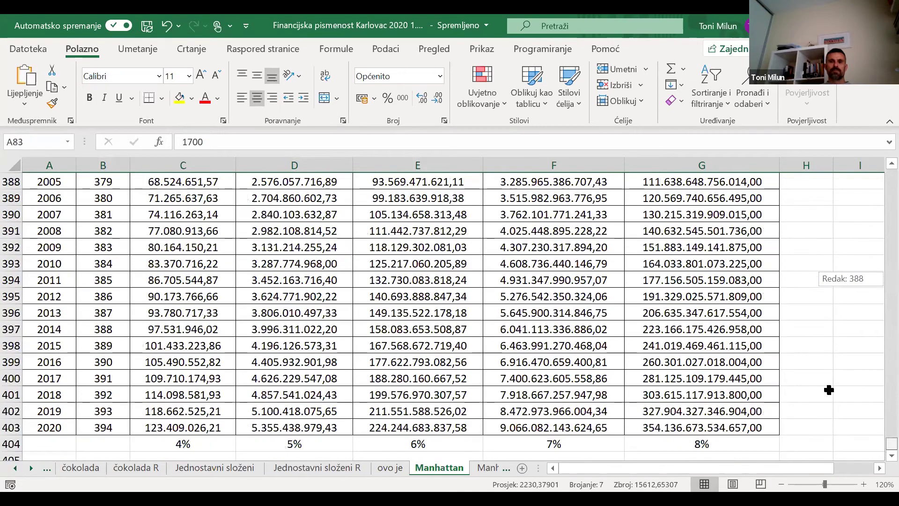
pyautogui.scroll(-3, 813, 393)
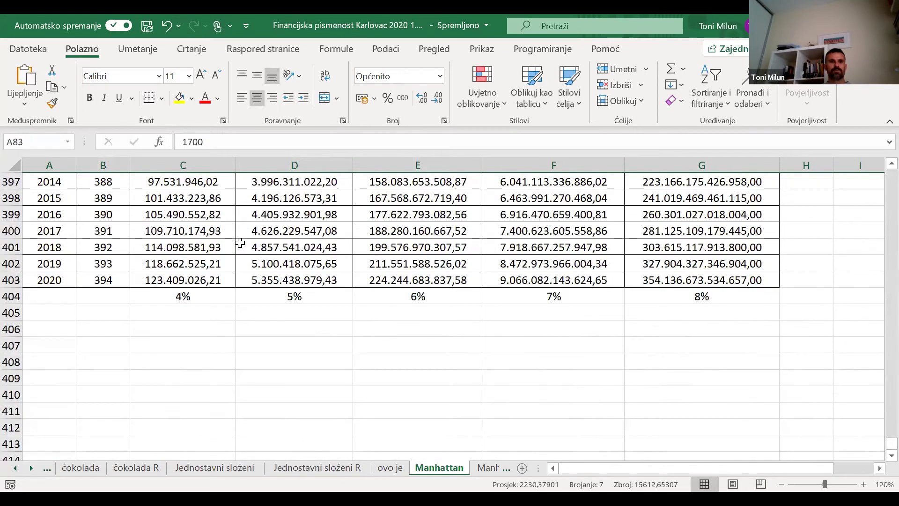
pyautogui.click(9, 280)
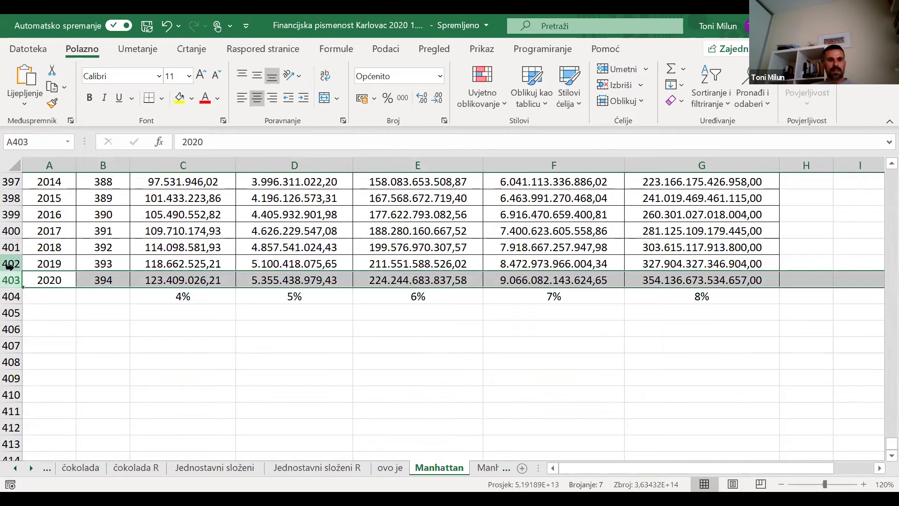
pyautogui.hotkey('ctrl', 'b')
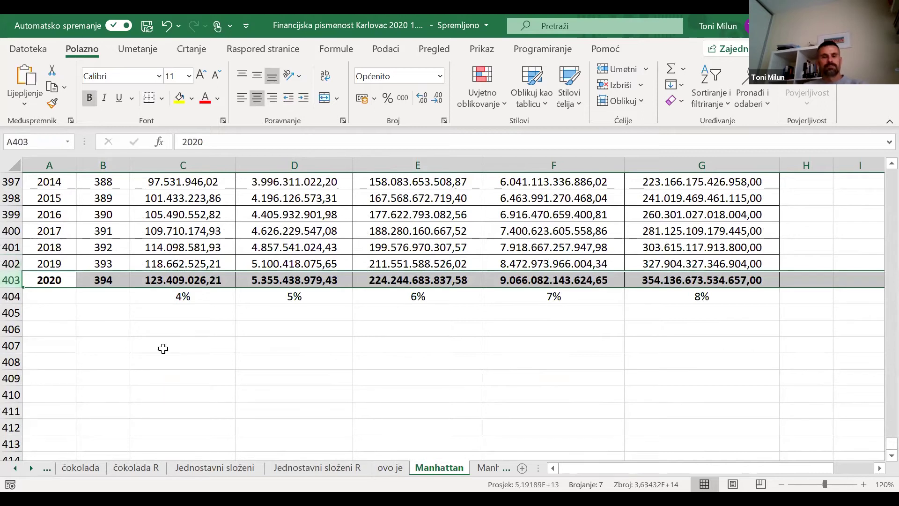
pyautogui.click(10, 296)
pyautogui.hotkey('ctrl', 'b')
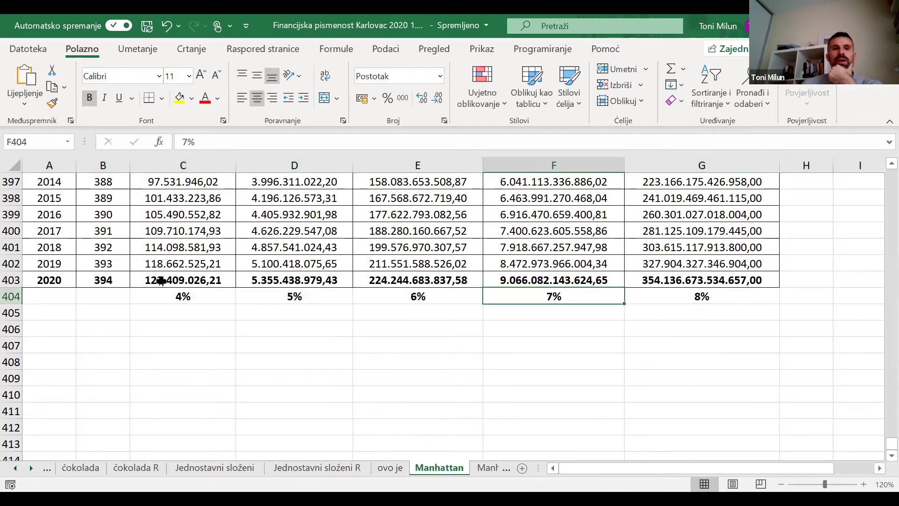
# Step: Compare the 2020 balances in row 403 with the return rates from 4% to 7% in row 404
pyautogui.click(178, 295)
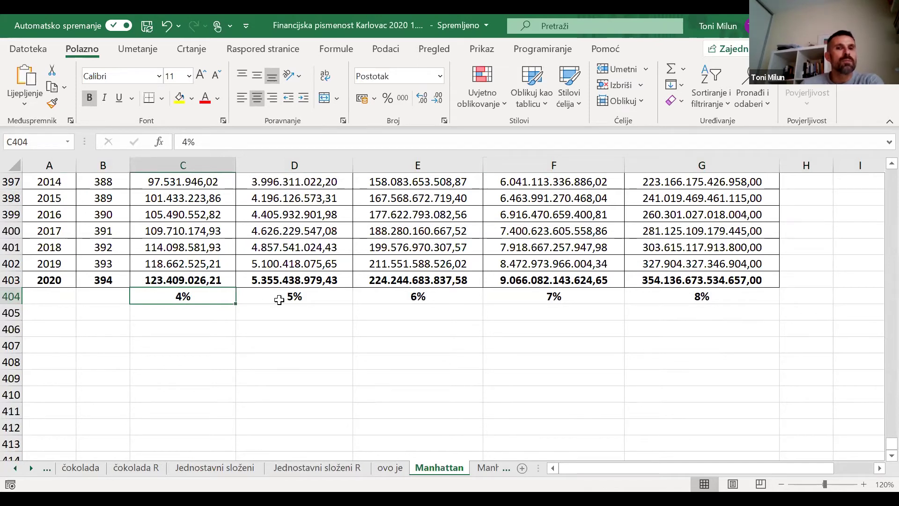
pyautogui.click(282, 300)
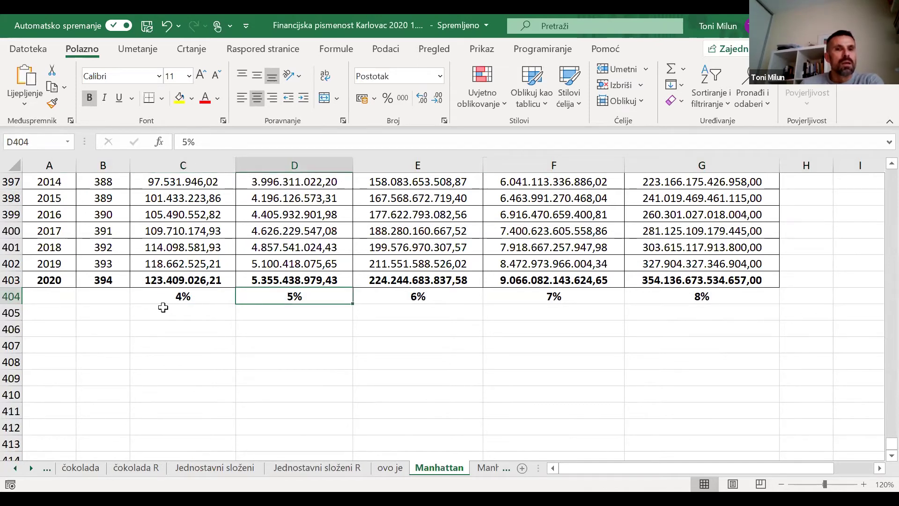
pyautogui.click(151, 280)
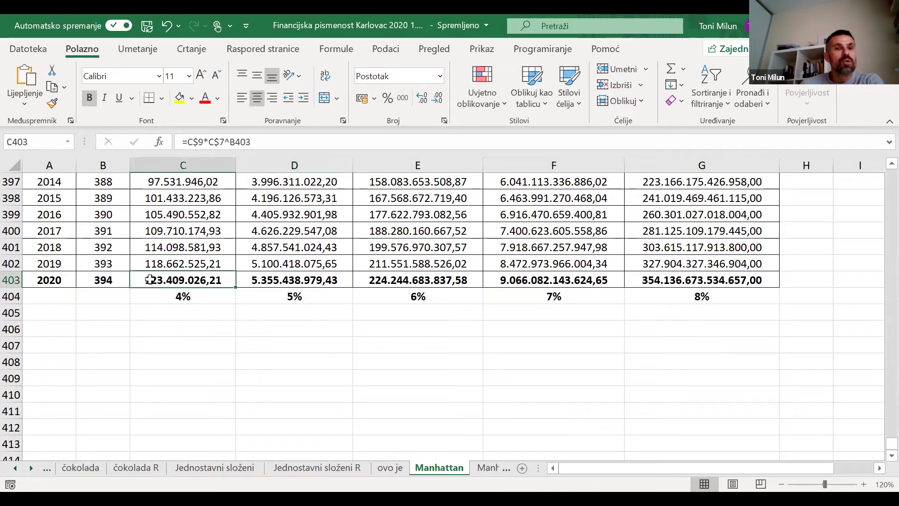
pyautogui.click(276, 291)
pyautogui.click(261, 281)
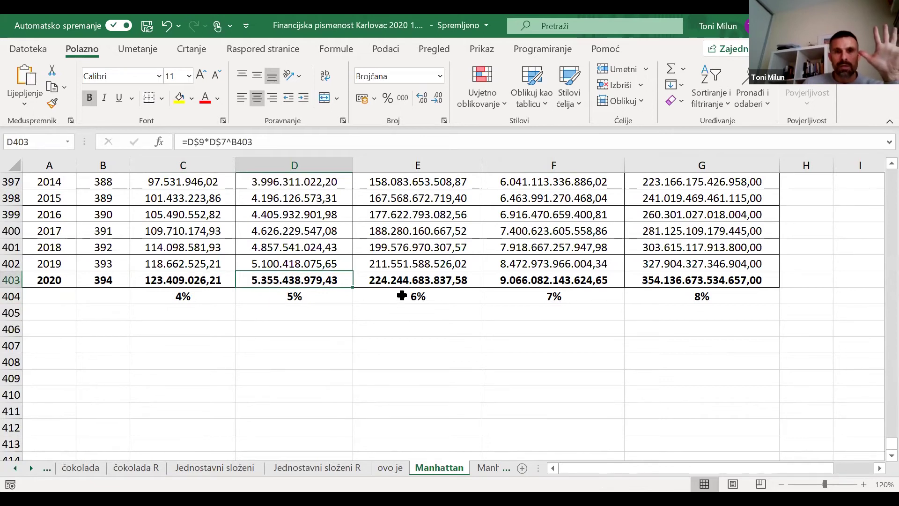
pyautogui.click(398, 295)
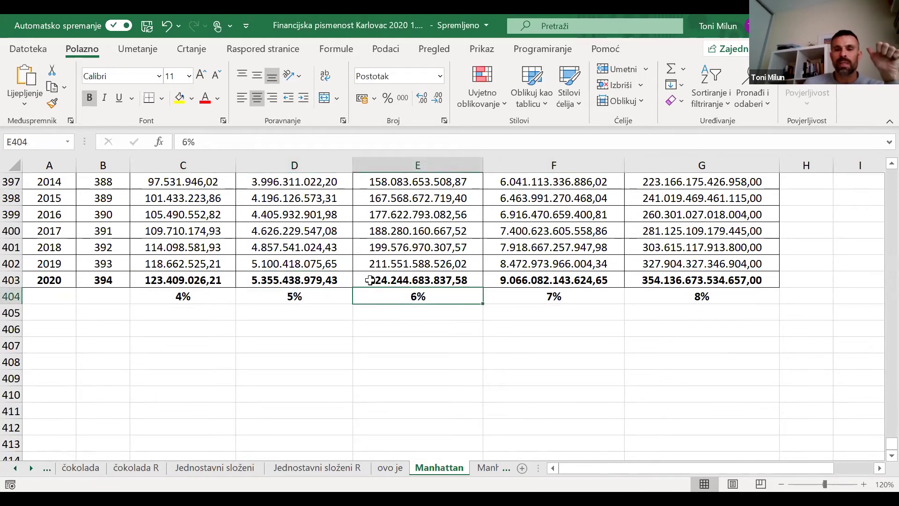
pyautogui.click(557, 298)
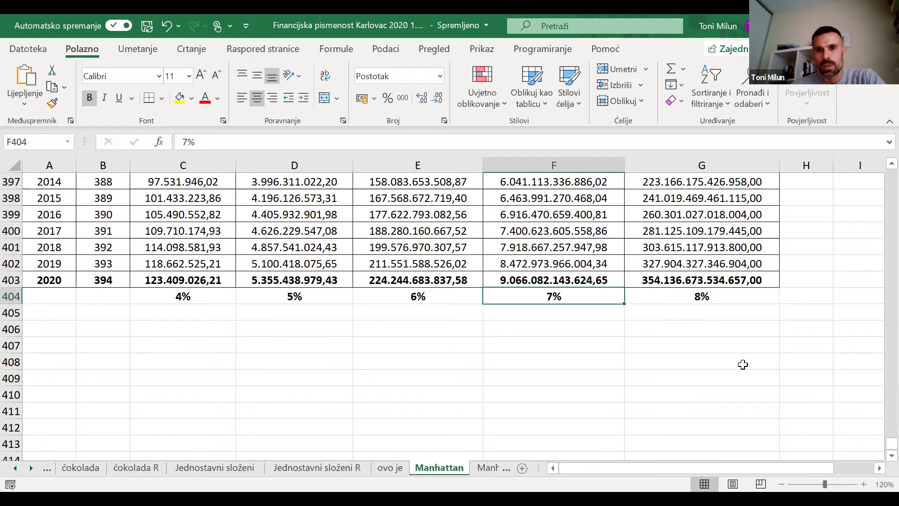
# Step: Inspect the 2020 balance formulas for the 8% and 7% returns, and open the Manhattan R sheet
pyautogui.click(647, 281)
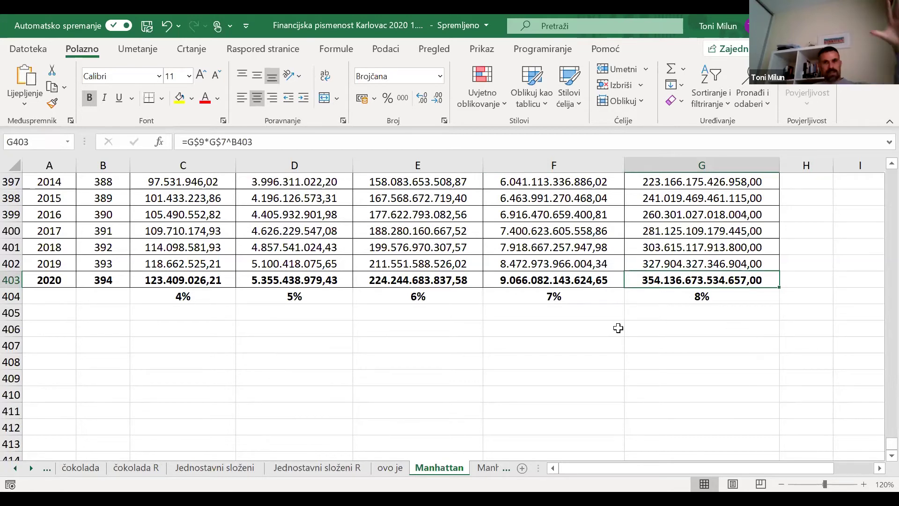
pyautogui.moveTo(560, 298); pyautogui.dragTo(559, 286)
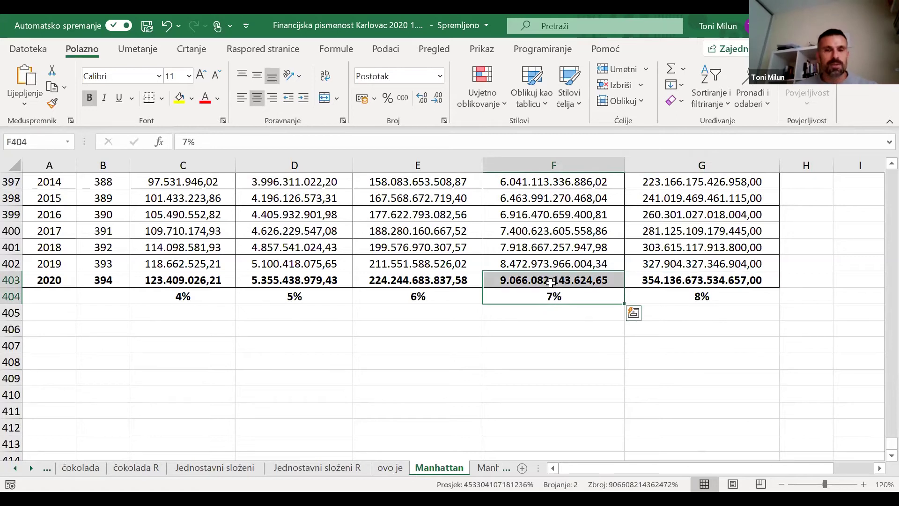
pyautogui.click(523, 276)
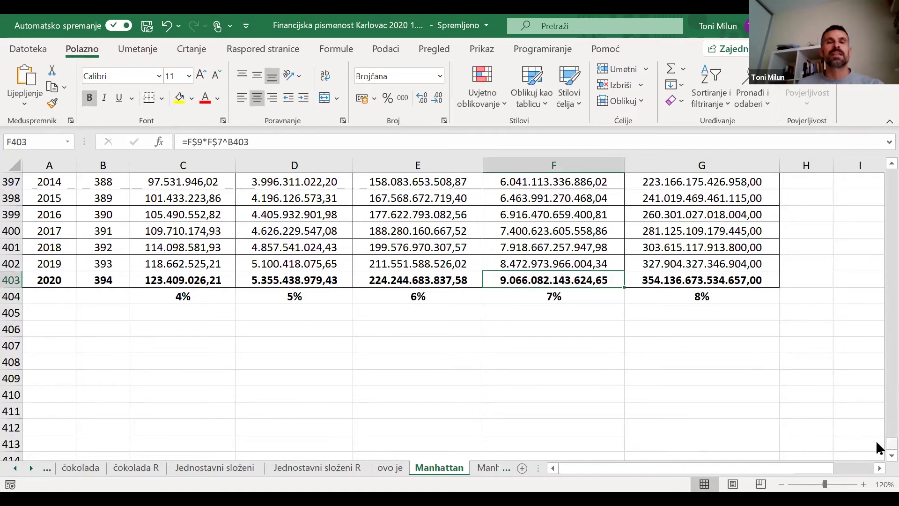
pyautogui.scroll(1, 484, 396)
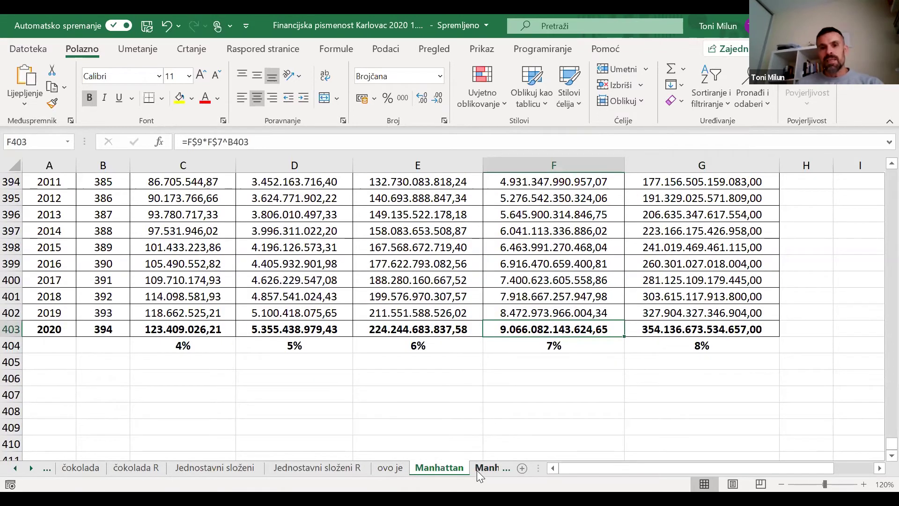
pyautogui.click(478, 471)
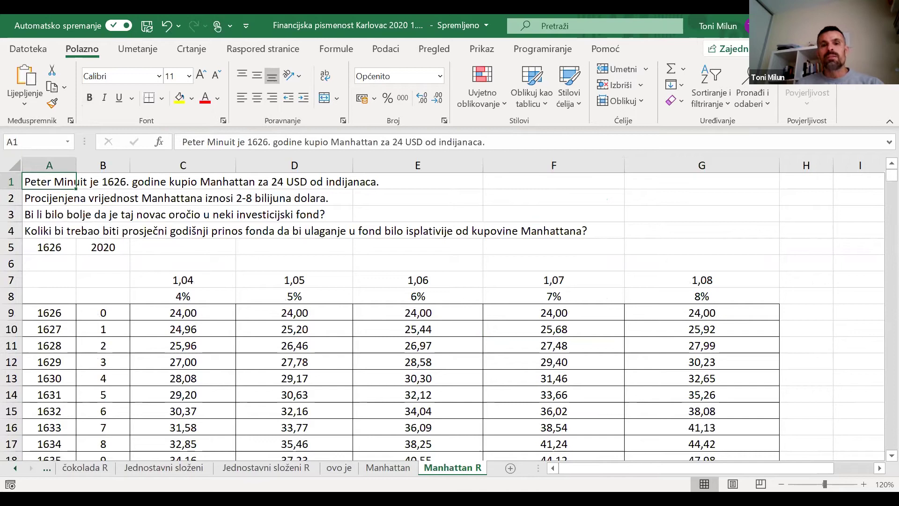
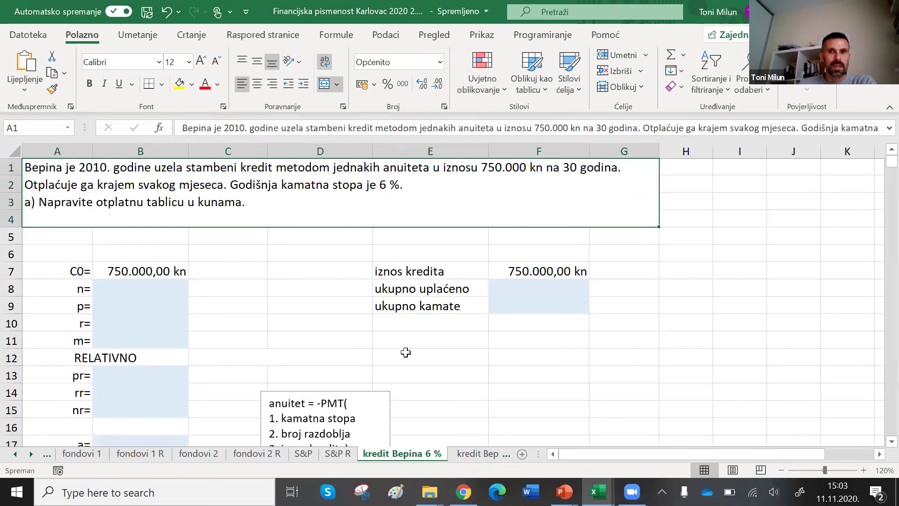
# Step: Open the solved 6 % loan sheet and inspect the loan amount in B7, the term in B8 and the annuity in B17
pyautogui.click(460, 454)
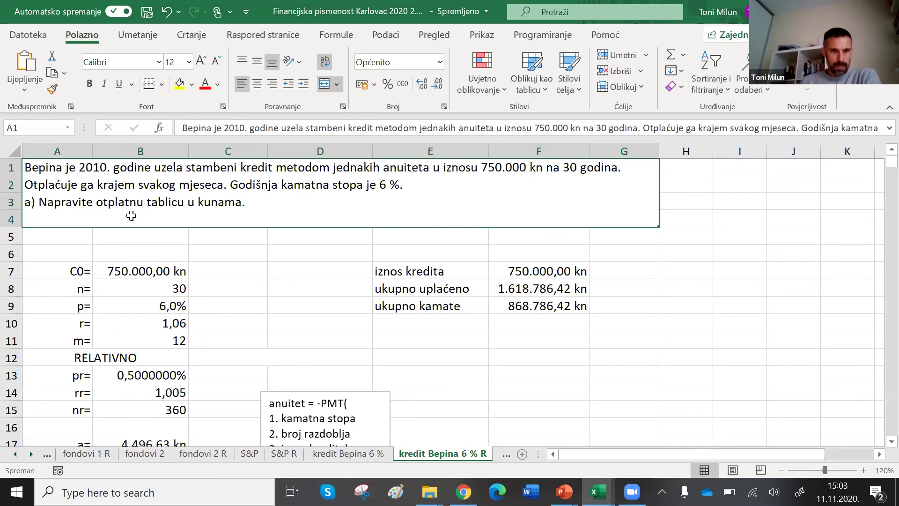
pyautogui.scroll(-1, 130, 247)
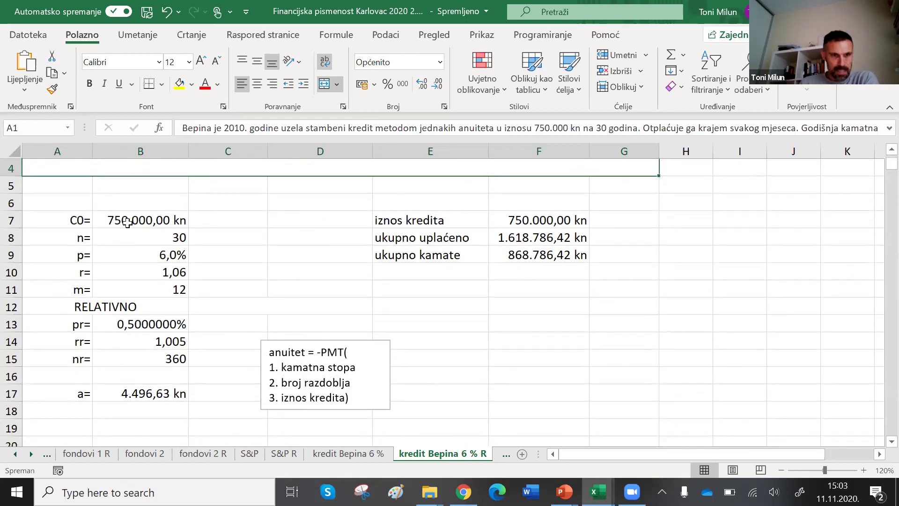
pyautogui.click(128, 222)
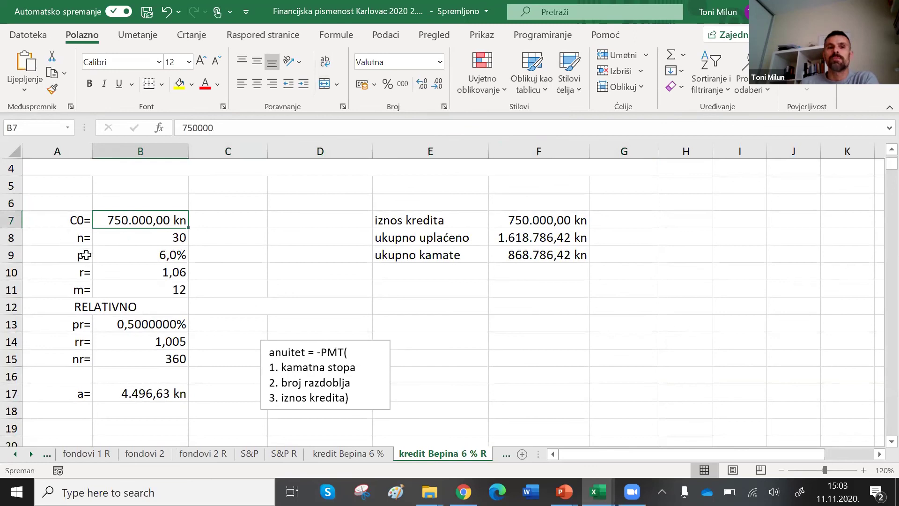
pyautogui.click(142, 239)
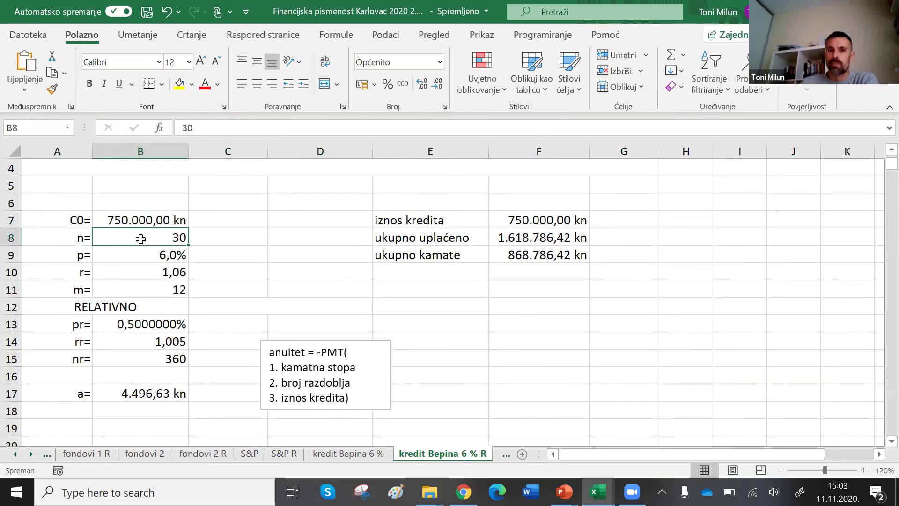
pyautogui.click(66, 398)
pyautogui.click(113, 400)
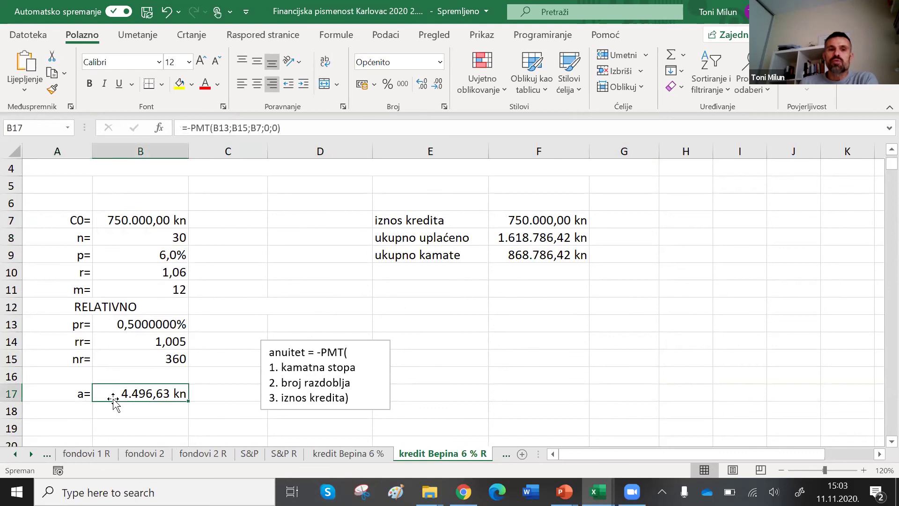
# Step: Examine the cell references in the annuity's PMT formula in B17, above the repayment table
pyautogui.scroll(-3, 113, 401)
pyautogui.doubleClick(125, 255)
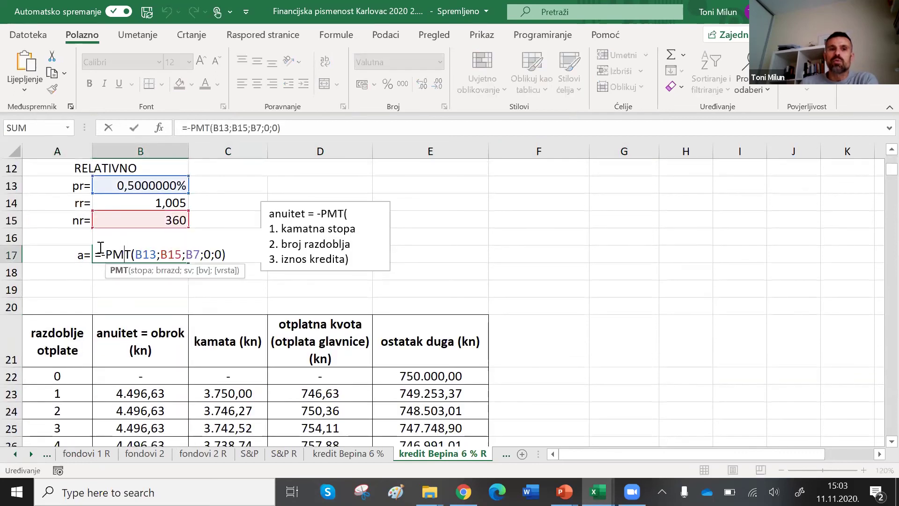
pyautogui.press('Return')
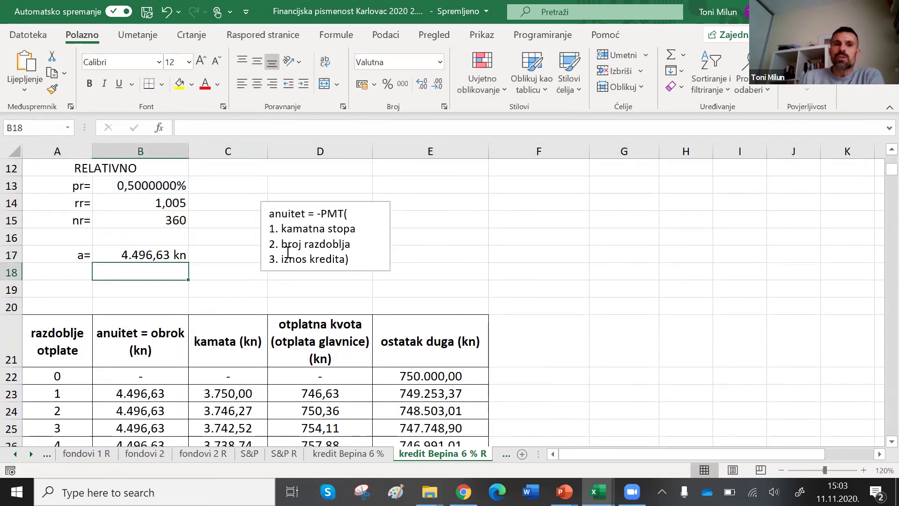
pyautogui.scroll(1, 191, 256)
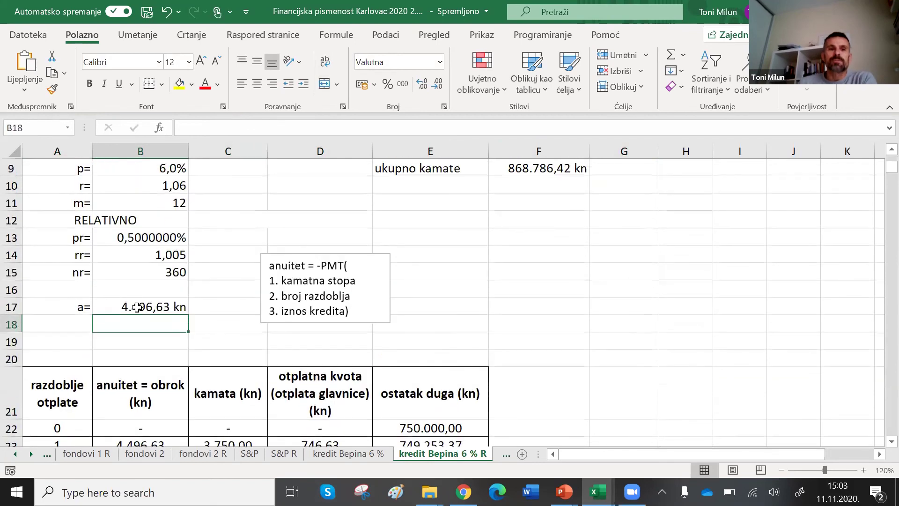
pyautogui.click(141, 306)
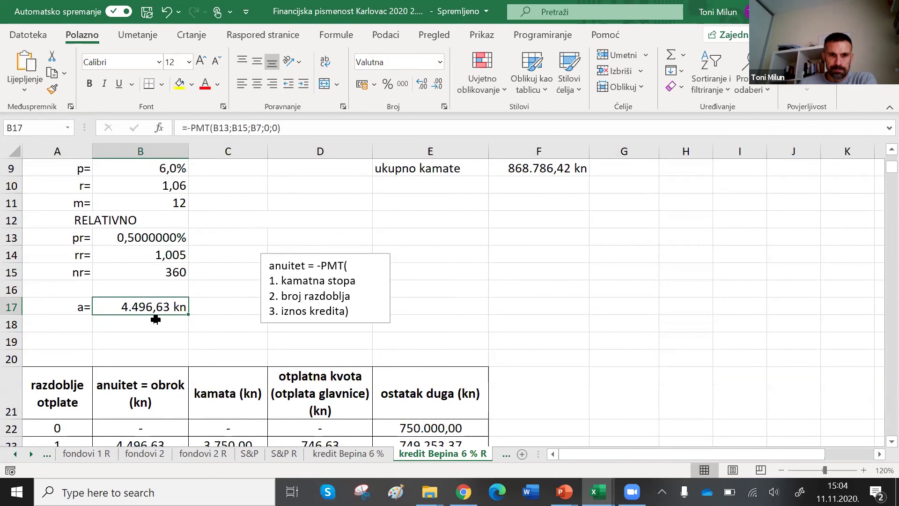
pyautogui.scroll(-1, 628, 374)
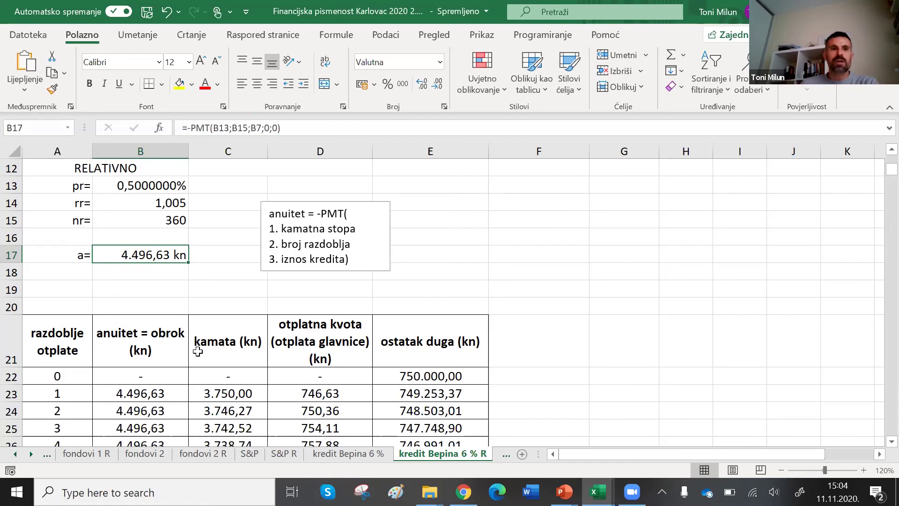
# Step: Examine the repayment period column of the loan table, from its heading in A21 through periods 0 to 3
pyautogui.scroll(-1, 678, 384)
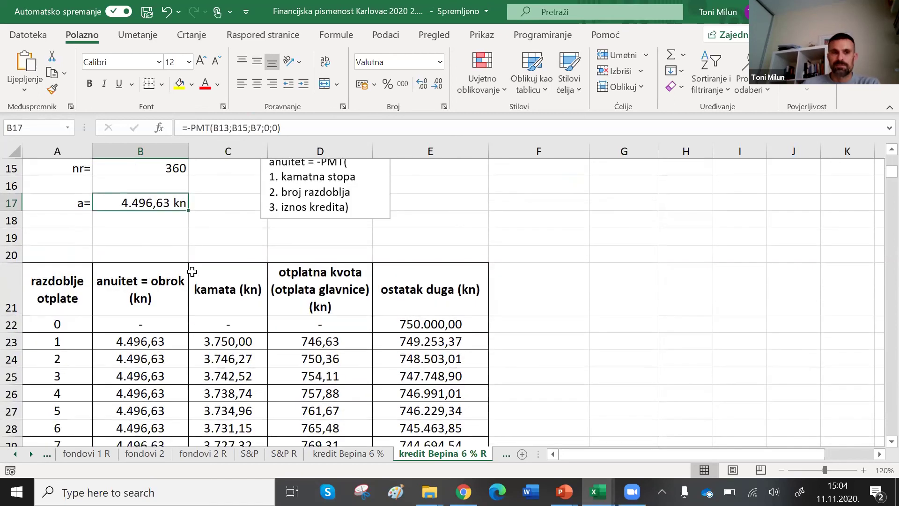
pyautogui.click(48, 293)
pyautogui.moveTo(48, 293); pyautogui.dragTo(57, 359)
pyautogui.click(59, 325)
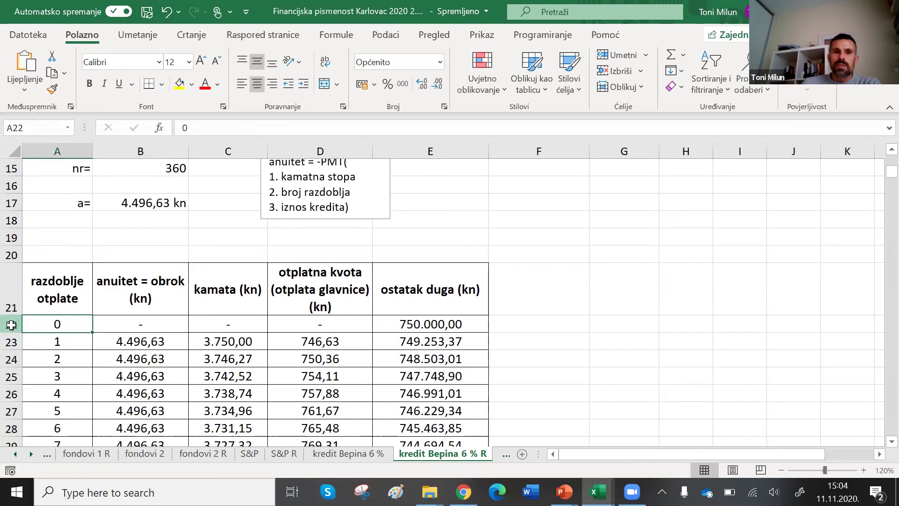
pyautogui.click(10, 324)
pyautogui.click(70, 326)
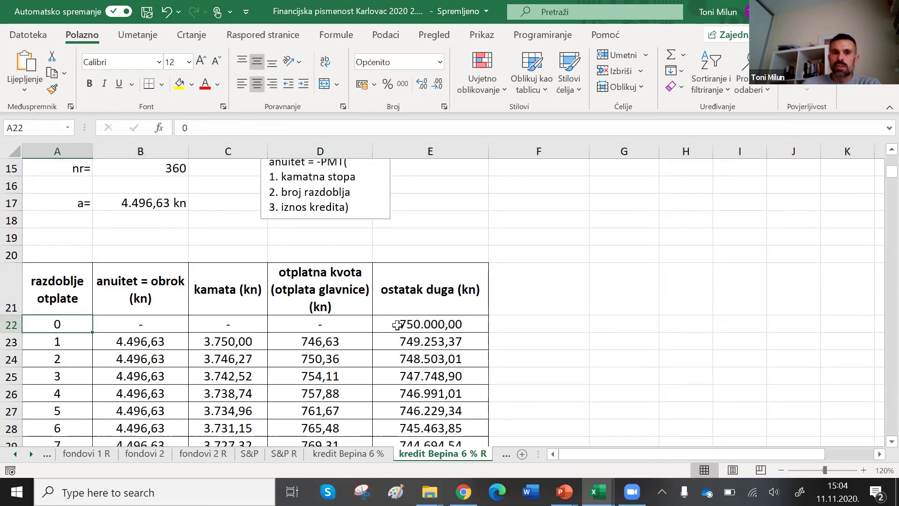
pyautogui.click(60, 342)
pyautogui.click(60, 360)
pyautogui.click(61, 375)
# Step: Look through the repayment table down to period 360 and the totals in row 384, and return to its start
pyautogui.scroll(-20, 61, 369)
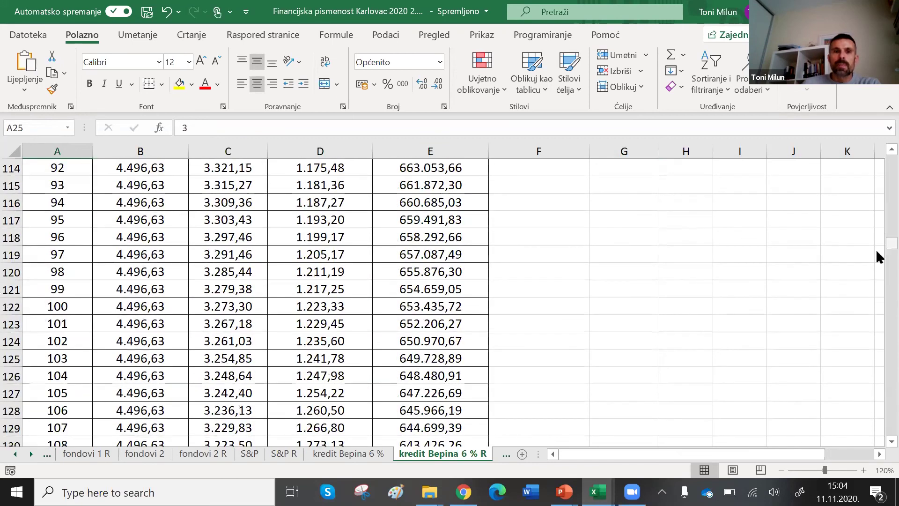
pyautogui.scroll(1, 877, 252)
pyautogui.moveTo(876, 252); pyautogui.dragTo(877, 435)
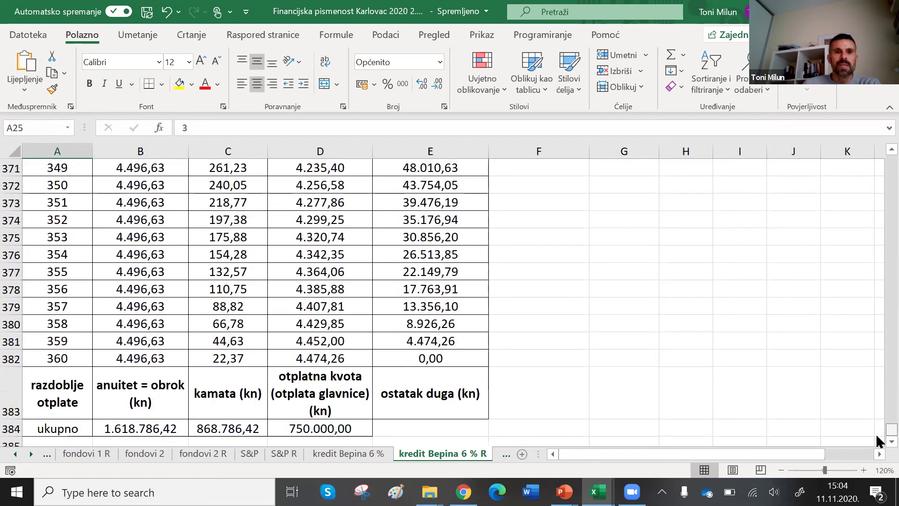
pyautogui.moveTo(878, 288); pyautogui.dragTo(876, 165)
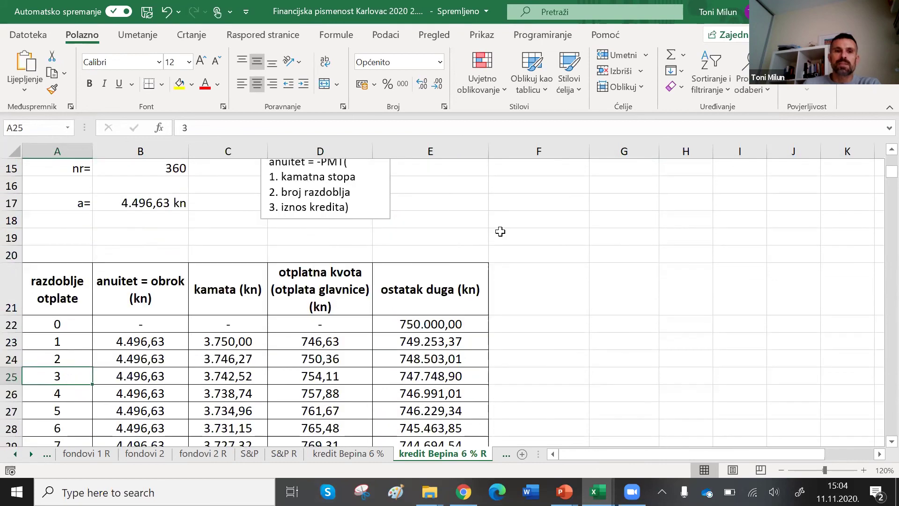
# Step: Highlight the first entries of the period, annuity and interest columns in turn to review what each one holds
pyautogui.moveTo(58, 324); pyautogui.dragTo(57, 396)
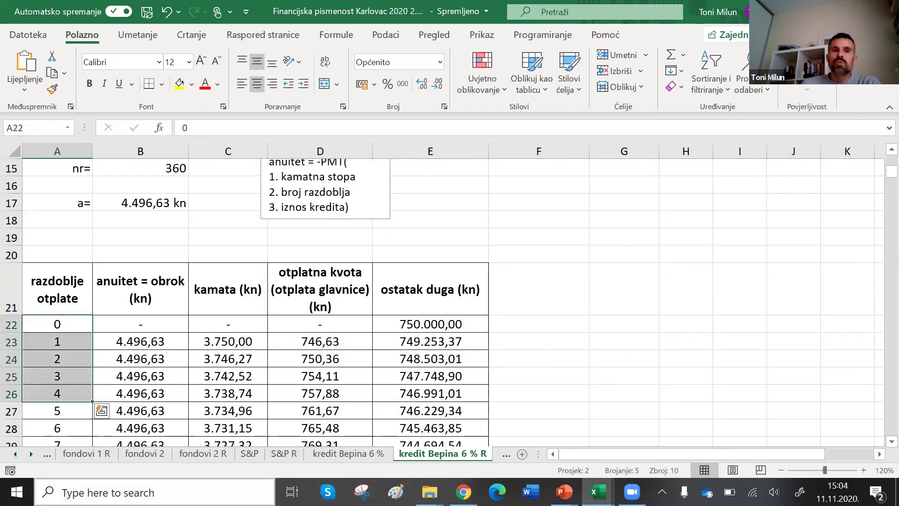
pyautogui.click(125, 293)
pyautogui.moveTo(133, 341); pyautogui.dragTo(132, 428)
pyautogui.moveTo(229, 289); pyautogui.dragTo(245, 359)
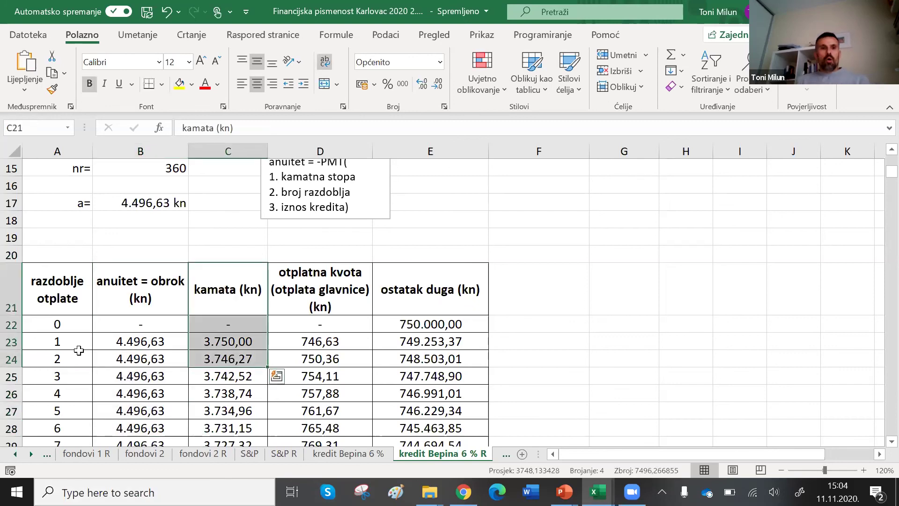
# Step: Inspect the first-period formulas for annuity, interest, principal and remaining debt in B23:E23, and the opening debt in E22
pyautogui.click(143, 341)
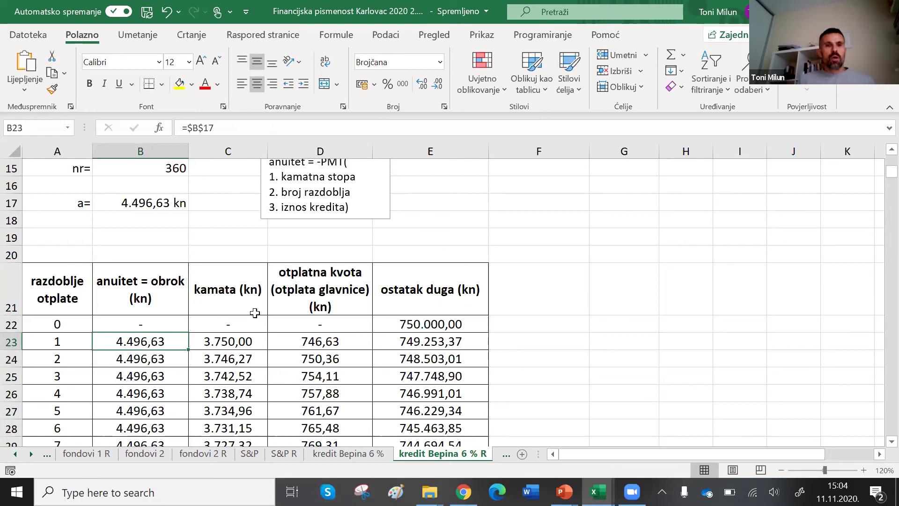
pyautogui.click(216, 342)
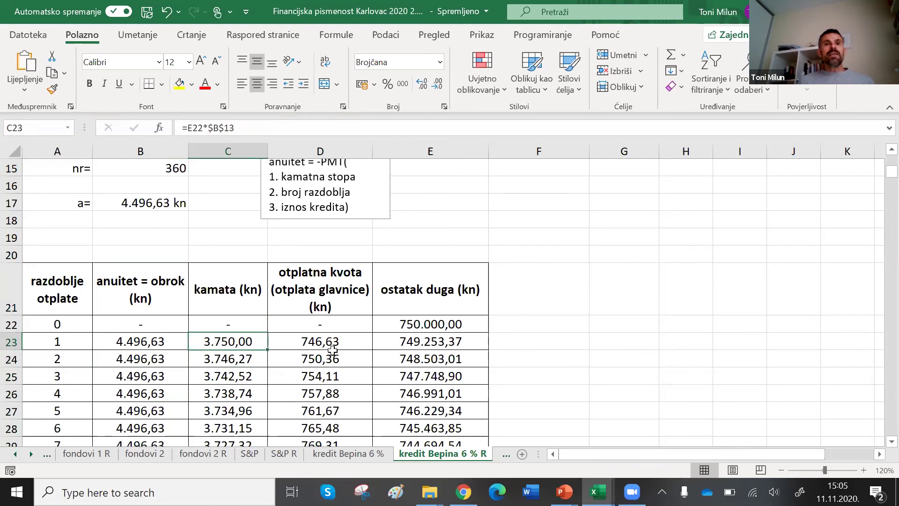
pyautogui.click(320, 341)
pyautogui.click(152, 340)
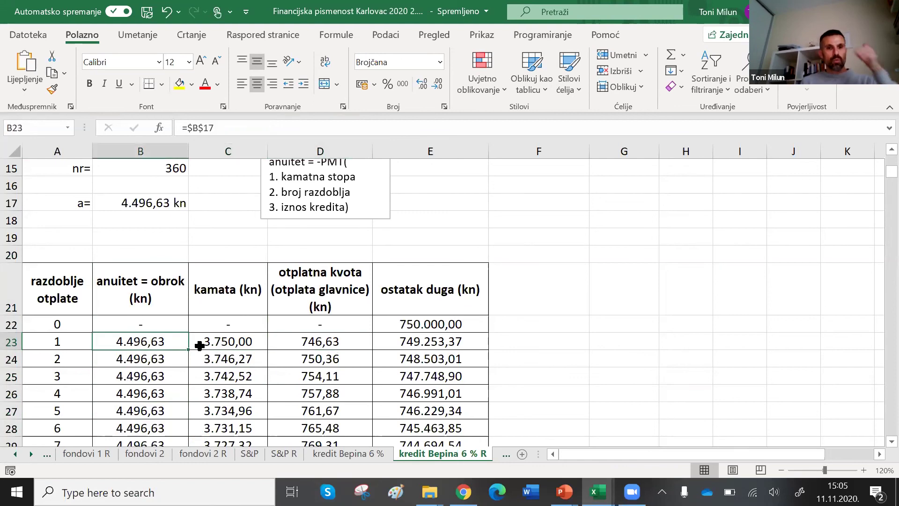
pyautogui.click(224, 337)
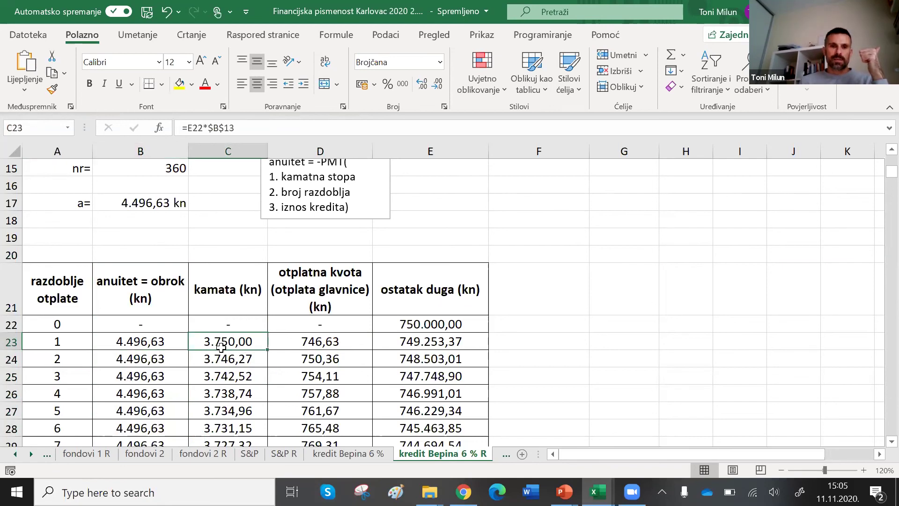
pyautogui.click(310, 341)
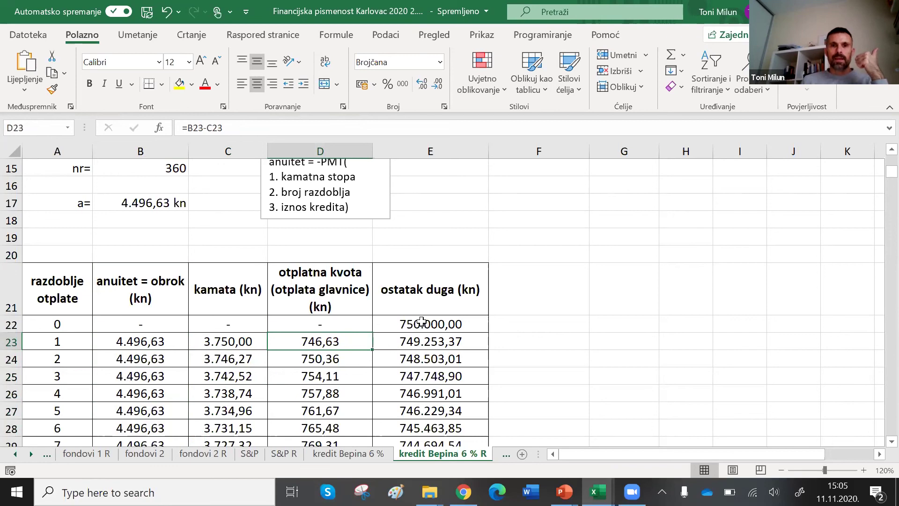
pyautogui.click(422, 341)
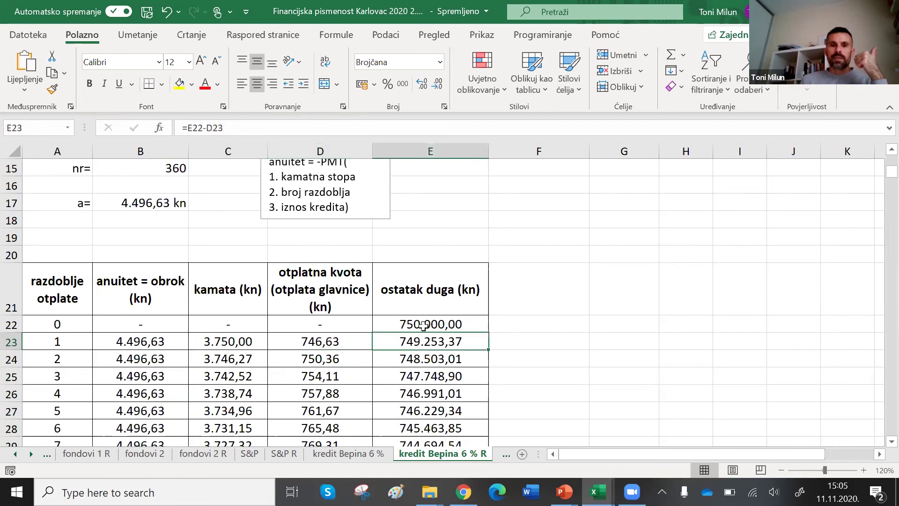
pyautogui.click(424, 324)
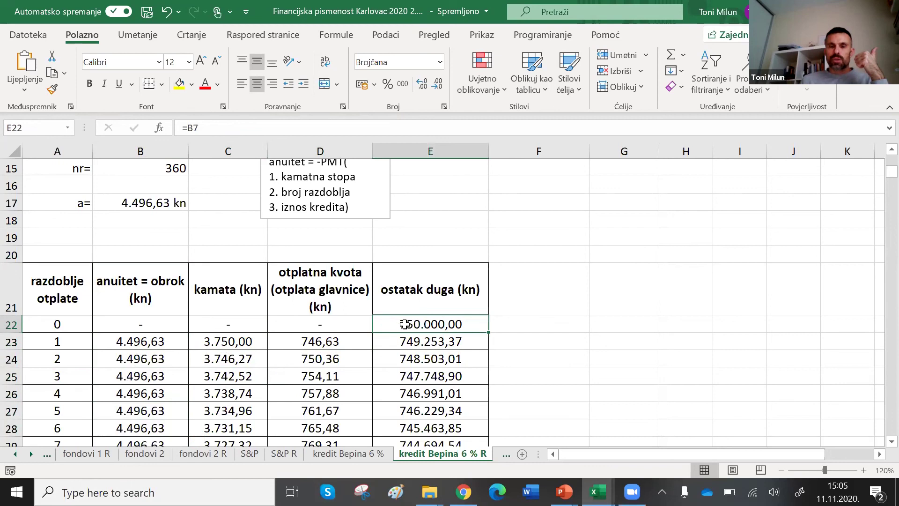
pyautogui.click(316, 346)
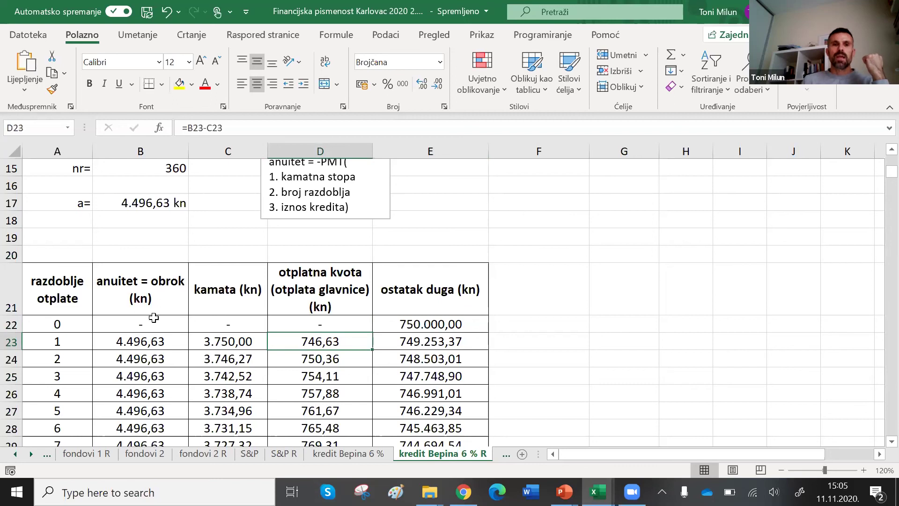
# Step: Compare the second-period annuity, interest and principal formulas in B24:D24 with those of the first period in B23:D23
pyautogui.click(118, 360)
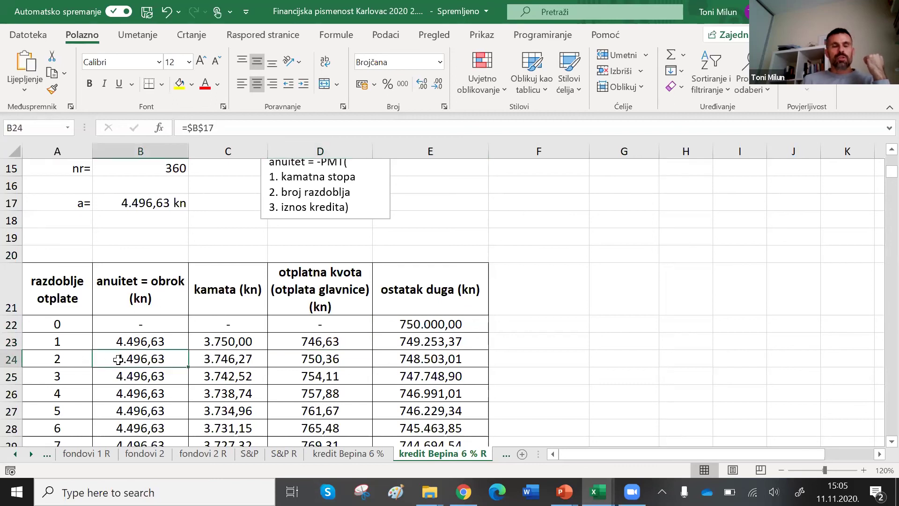
pyautogui.click(219, 361)
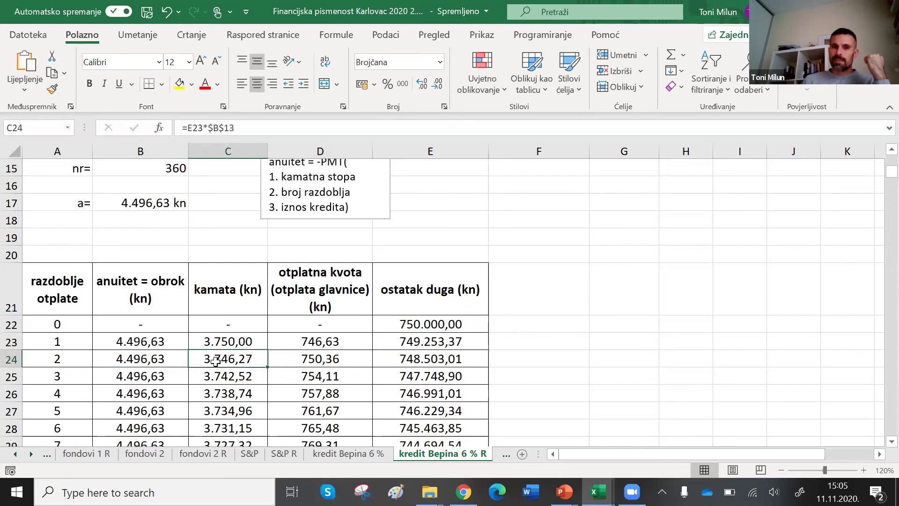
pyautogui.click(306, 359)
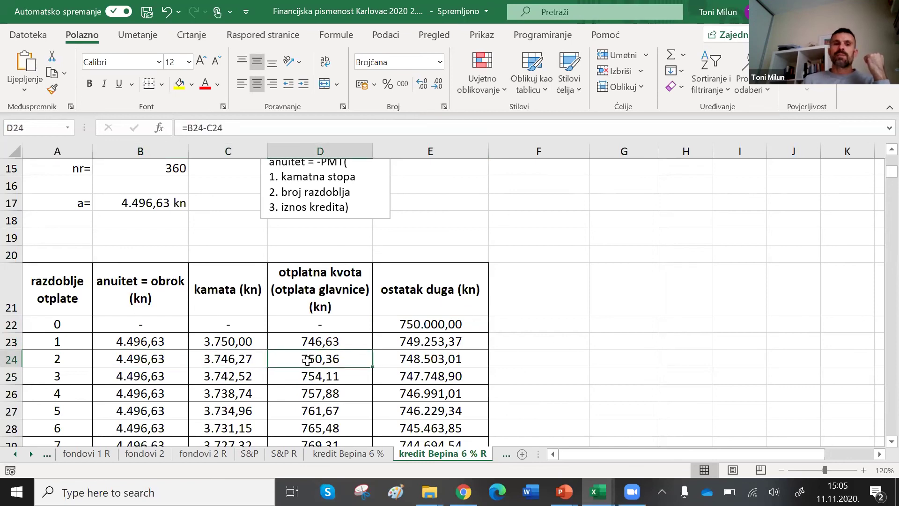
pyautogui.click(159, 338)
pyautogui.click(235, 343)
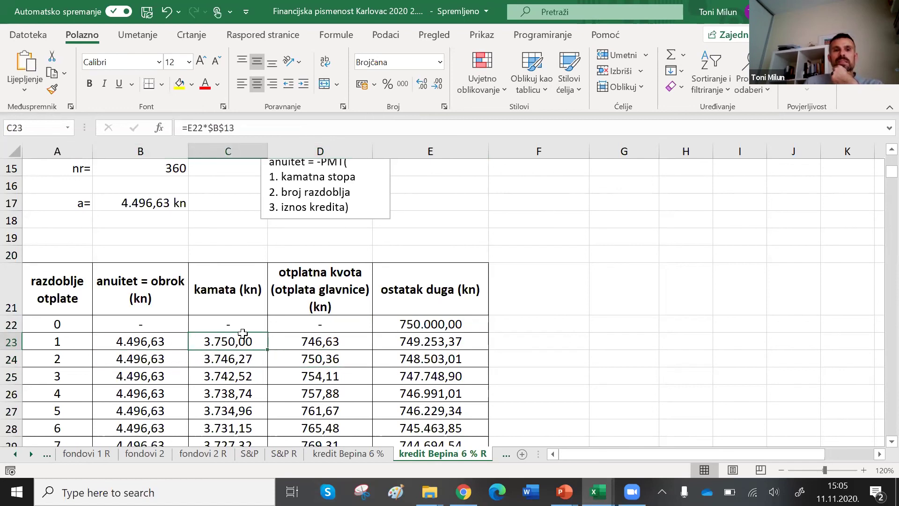
pyautogui.click(310, 341)
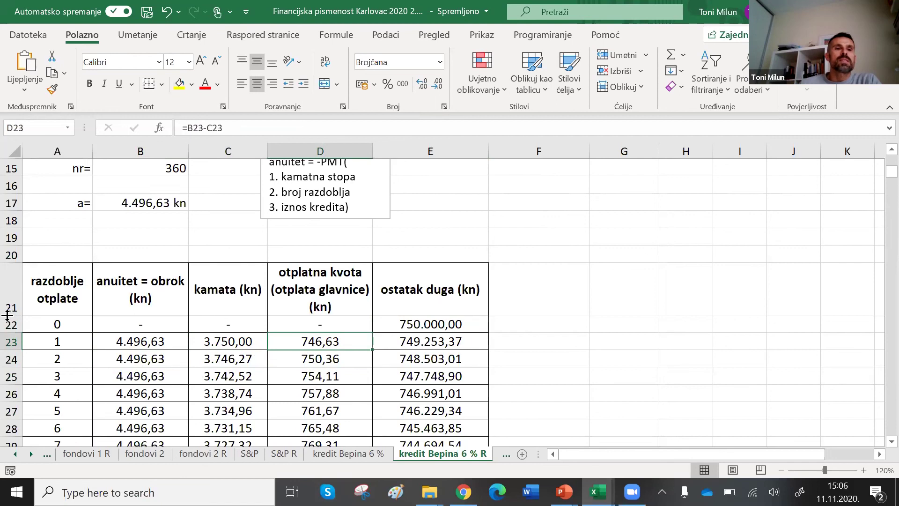
# Step: Examine the cell reference in the opening debt's formula in E22
pyautogui.click(410, 323)
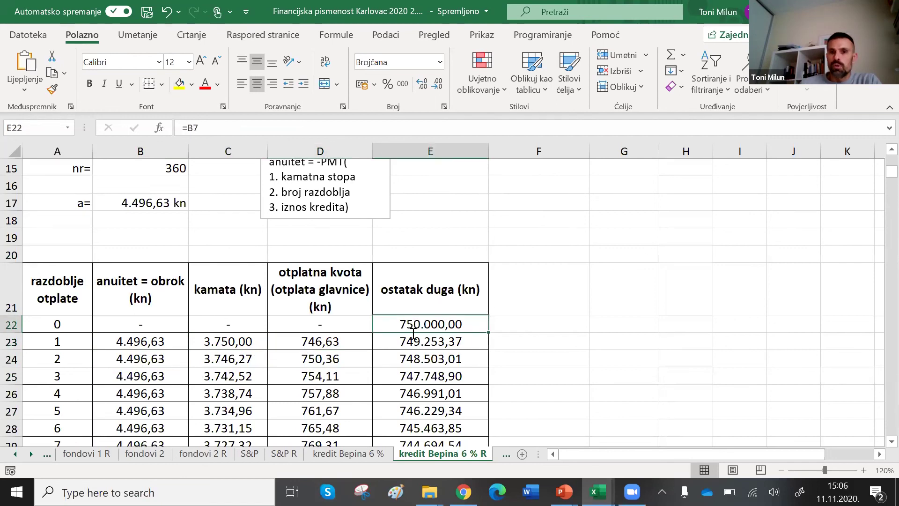
pyautogui.doubleClick(413, 331)
pyautogui.press('Return')
pyautogui.click(430, 319)
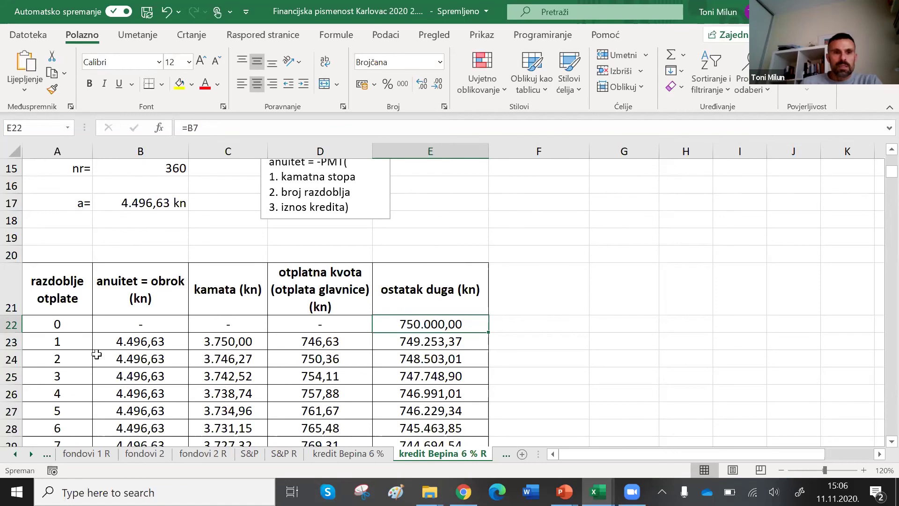
# Step: Bold the whole of row 202 for repayment period 180 and select its remaining debt in E202
pyautogui.scroll(-20, 96, 354)
pyautogui.scroll(-20, 105, 348)
pyautogui.scroll(-4, 105, 348)
pyautogui.click(10, 288)
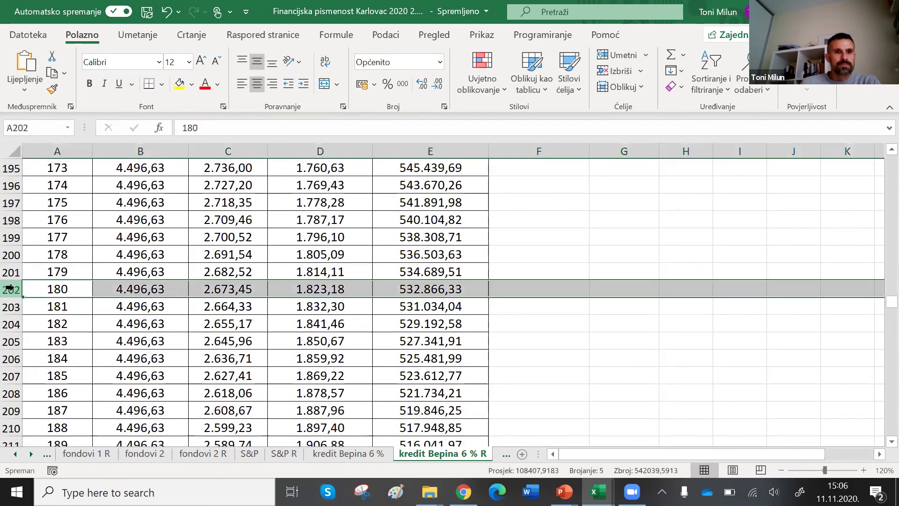
pyautogui.hotkey('ctrl', 'b')
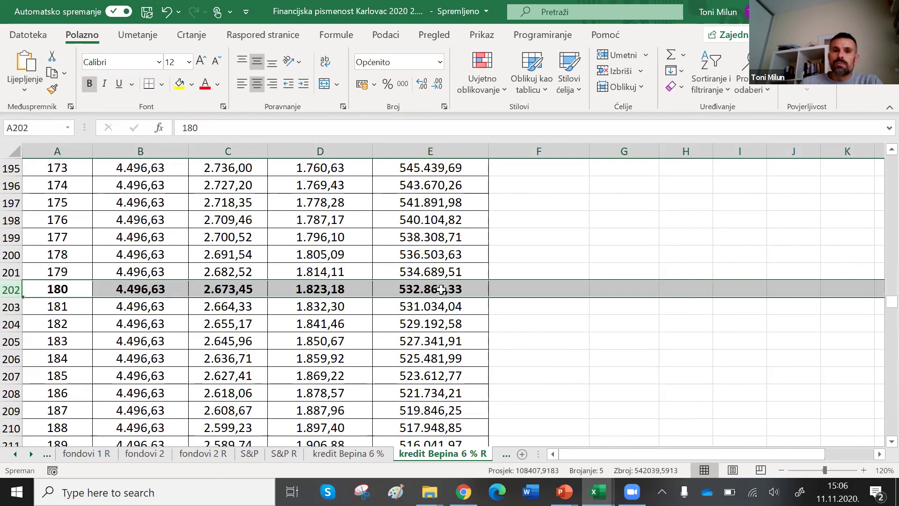
pyautogui.click(423, 290)
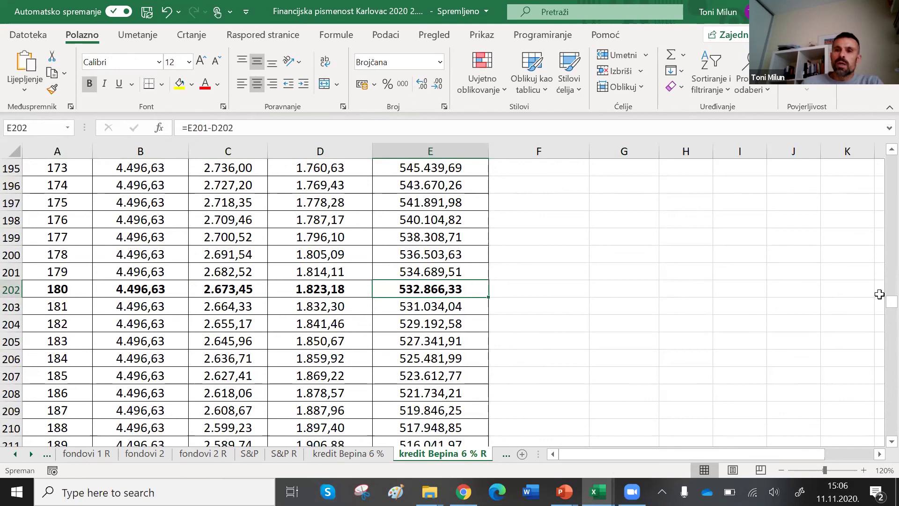
# Step: Highlight the interest and principal amounts of the first periods, from C23 and D23 down, to see how they develop
pyautogui.scroll(1, 877, 281)
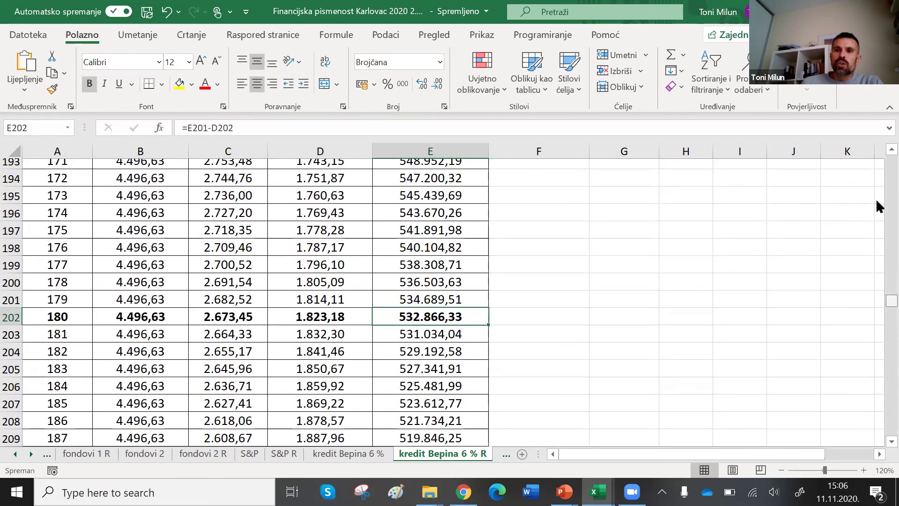
pyautogui.scroll(20, 882, 215)
pyautogui.scroll(7, 606, 281)
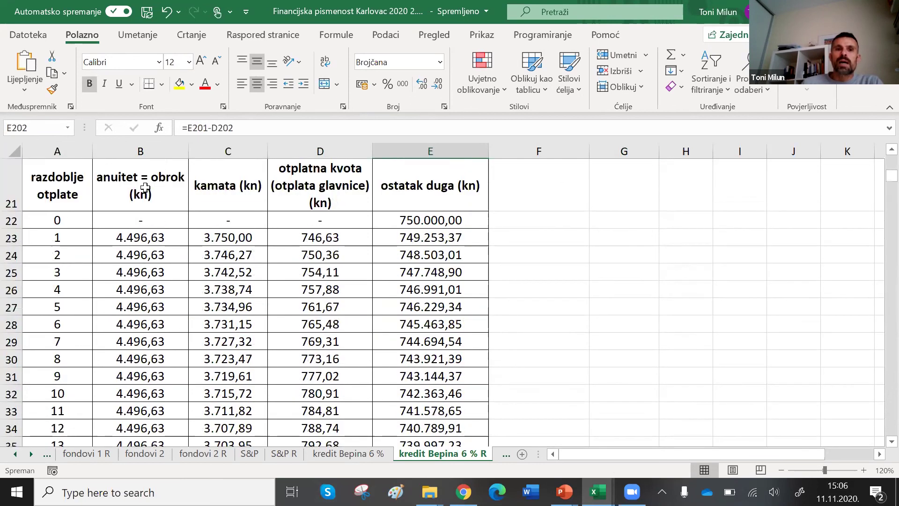
pyautogui.moveTo(208, 238); pyautogui.dragTo(216, 360)
pyautogui.moveTo(298, 237); pyautogui.dragTo(310, 376)
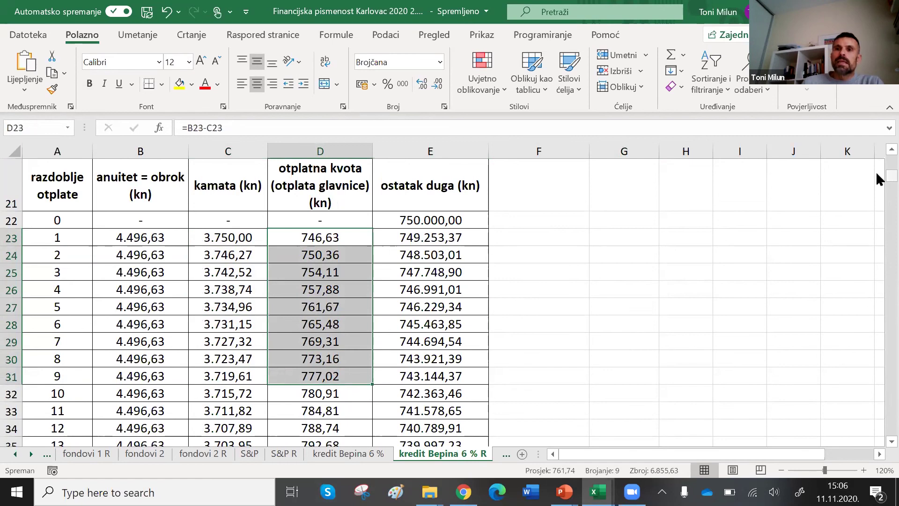
# Step: Highlight the annuity, interest and principal amounts of periods 355 to 360 in rows 377 to 382 for comparison with the first periods
pyautogui.scroll(1, 877, 210)
pyautogui.scroll(-20, 876, 398)
pyautogui.scroll(1, 735, 382)
pyautogui.scroll(-1, 735, 346)
pyautogui.scroll(-2, 515, 281)
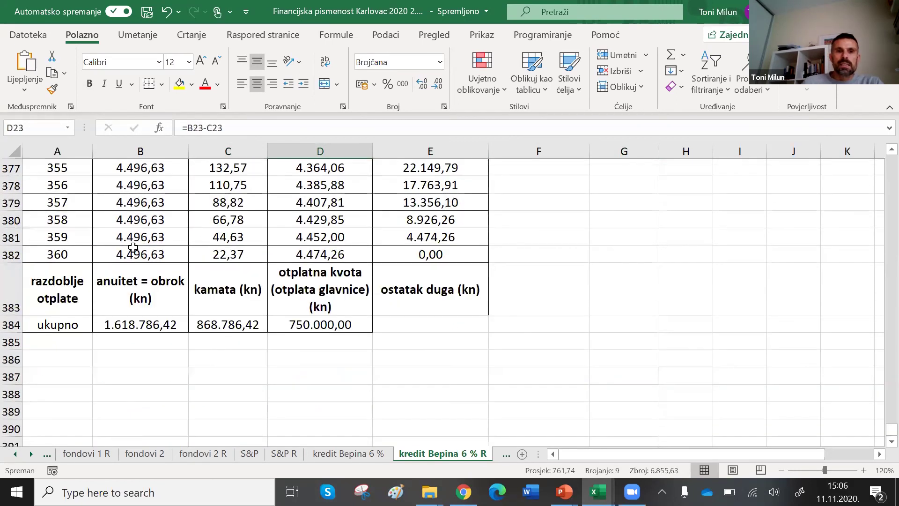
pyautogui.moveTo(140, 254); pyautogui.dragTo(140, 171)
pyautogui.moveTo(244, 255); pyautogui.dragTo(241, 168)
pyautogui.moveTo(327, 252); pyautogui.dragTo(327, 169)
pyautogui.moveTo(321, 254); pyautogui.dragTo(317, 167)
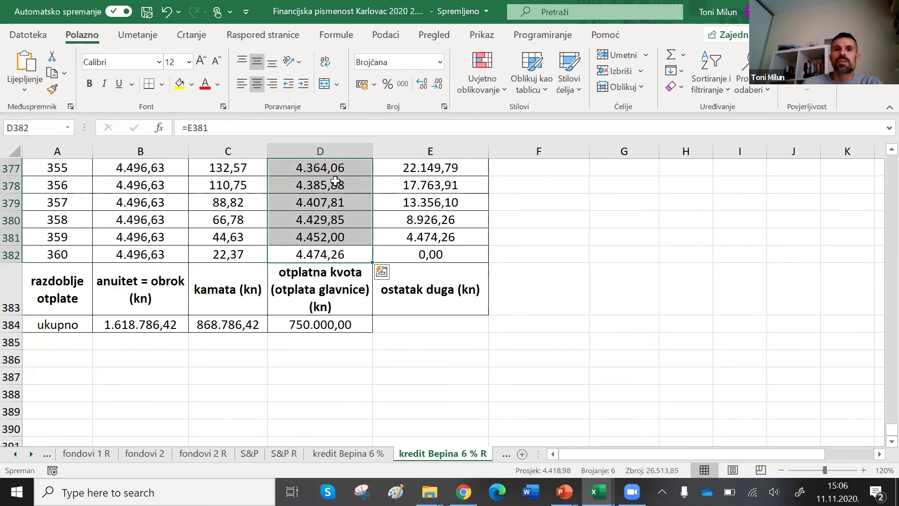